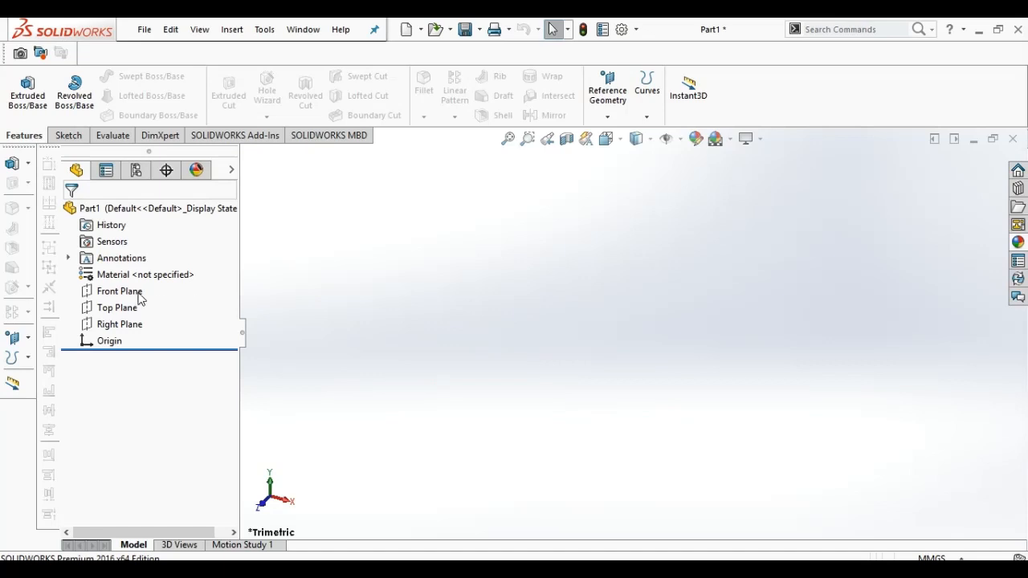
- Create a new part document and start a sketch on the Front Plane
left_click(140, 295)
left_click(202, 278)
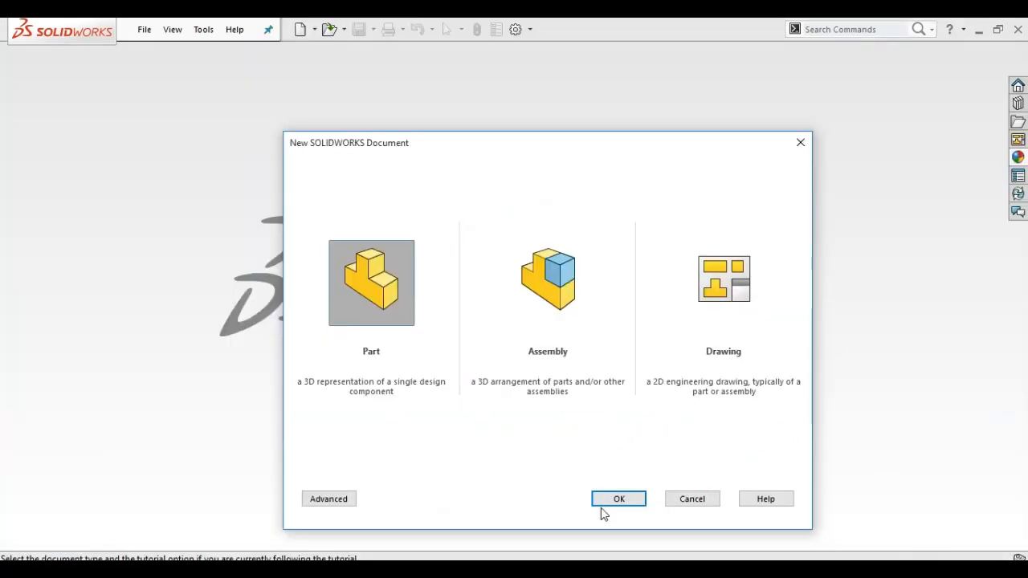
left_click(604, 499)
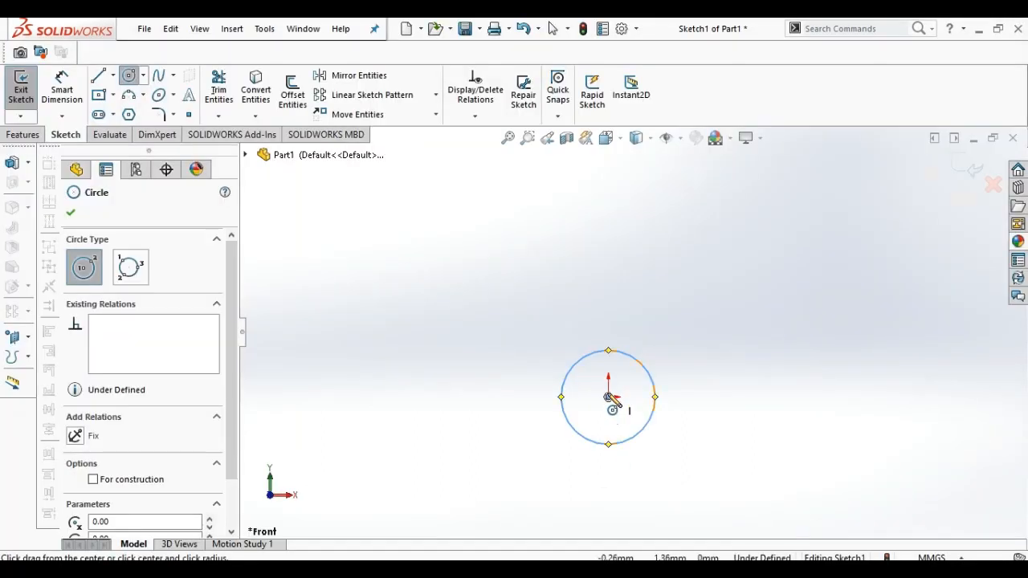
- Sketch a smaller circle centred on the origin inside the existing circle and set its diameter to 19.05 mm
left_click(608, 397)
left_click(625, 405)
left_click(62, 87)
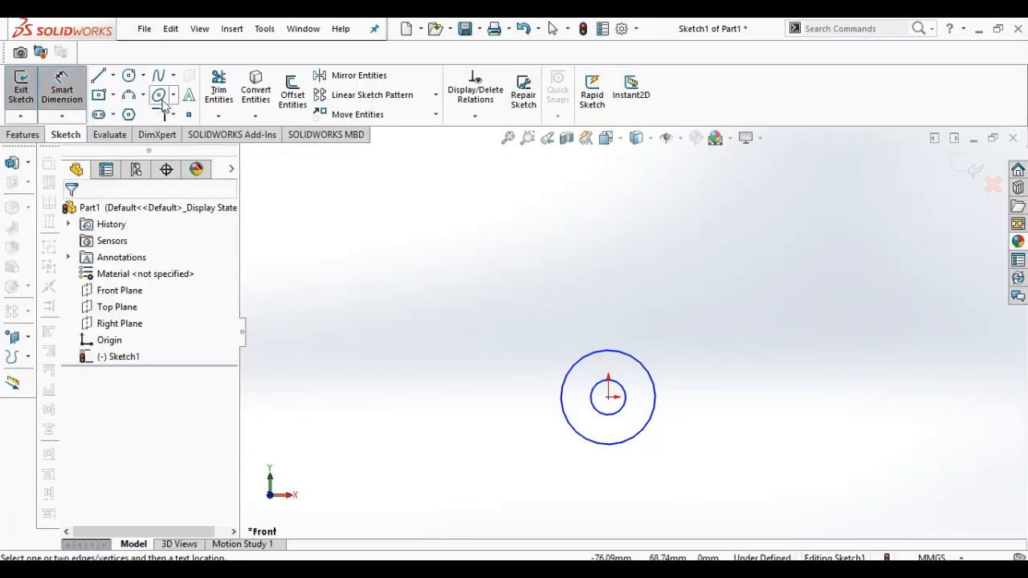
left_click(594, 408)
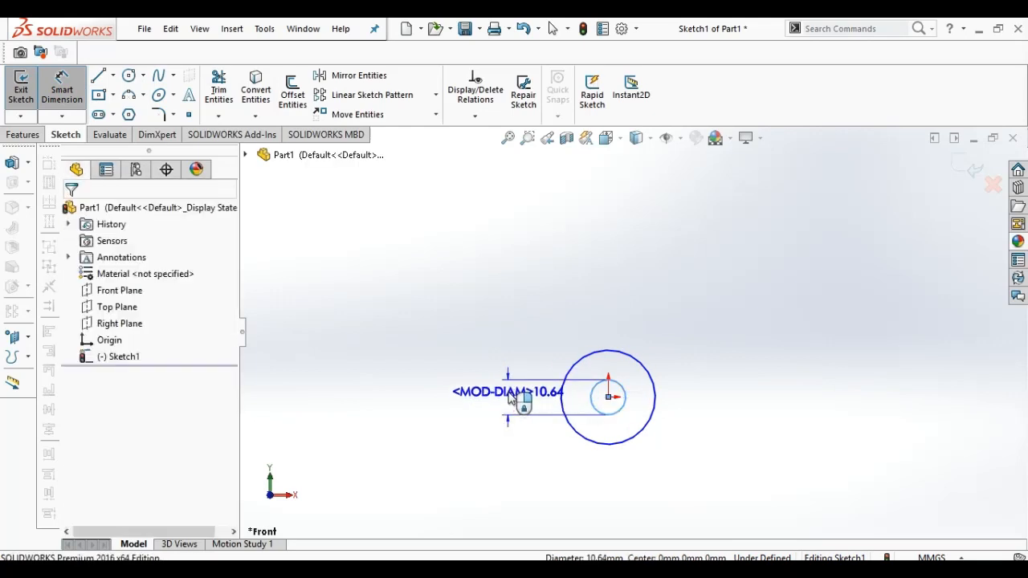
left_click(506, 394)
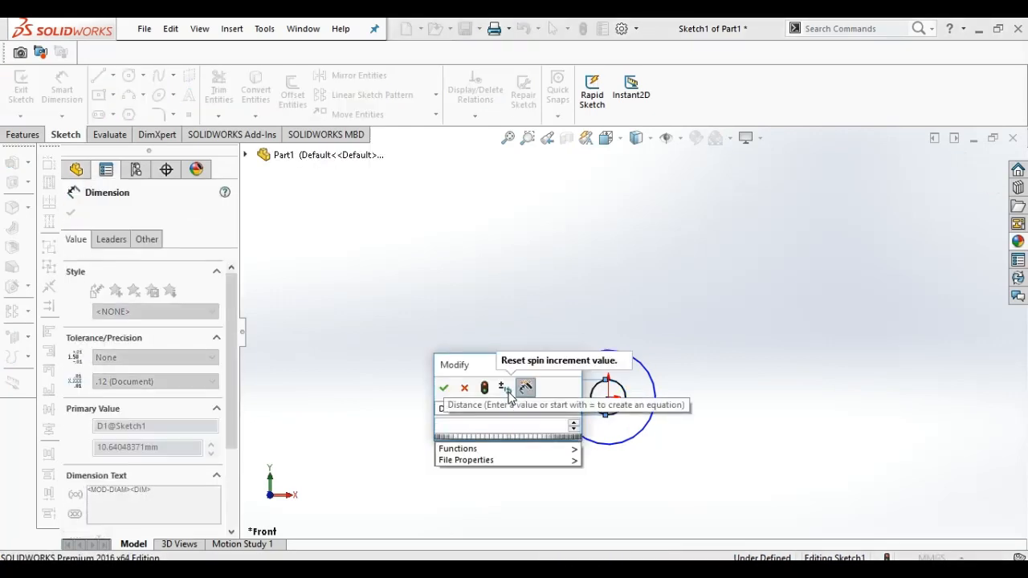
type("19.")
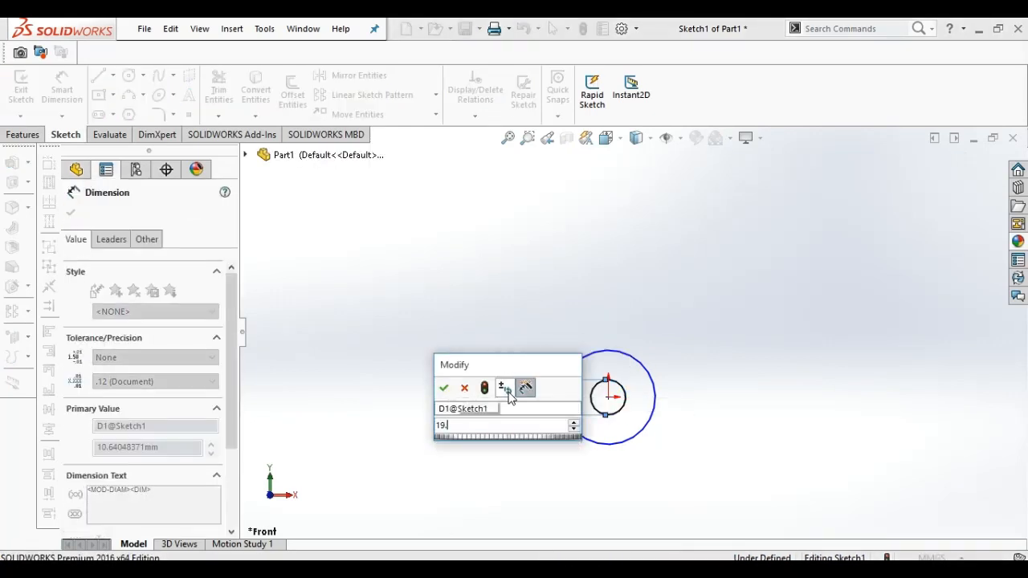
type("05")
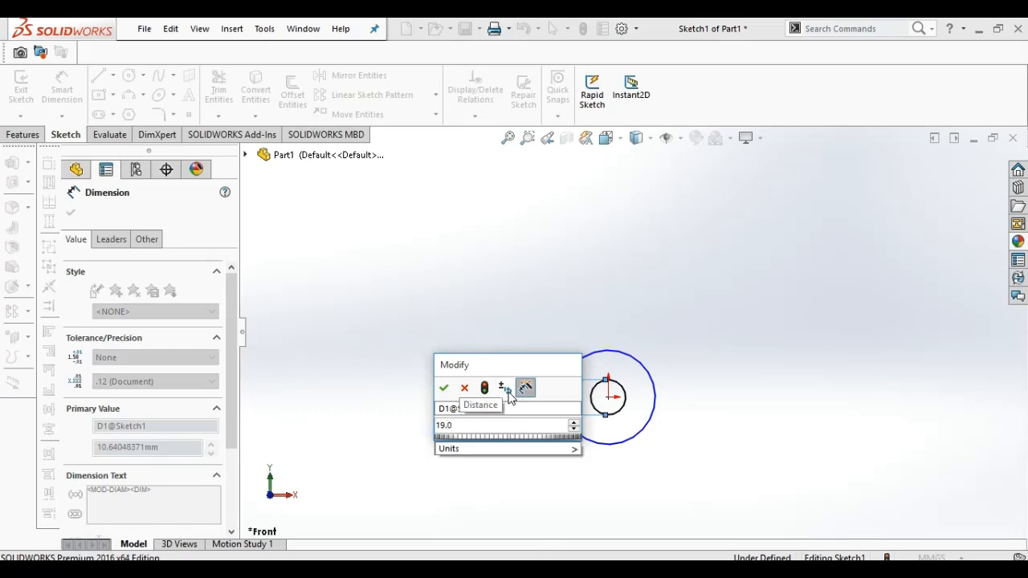
key("Return")
- Dimension the outer circle around the origin to a diameter of 44 mm
left_click(564, 420)
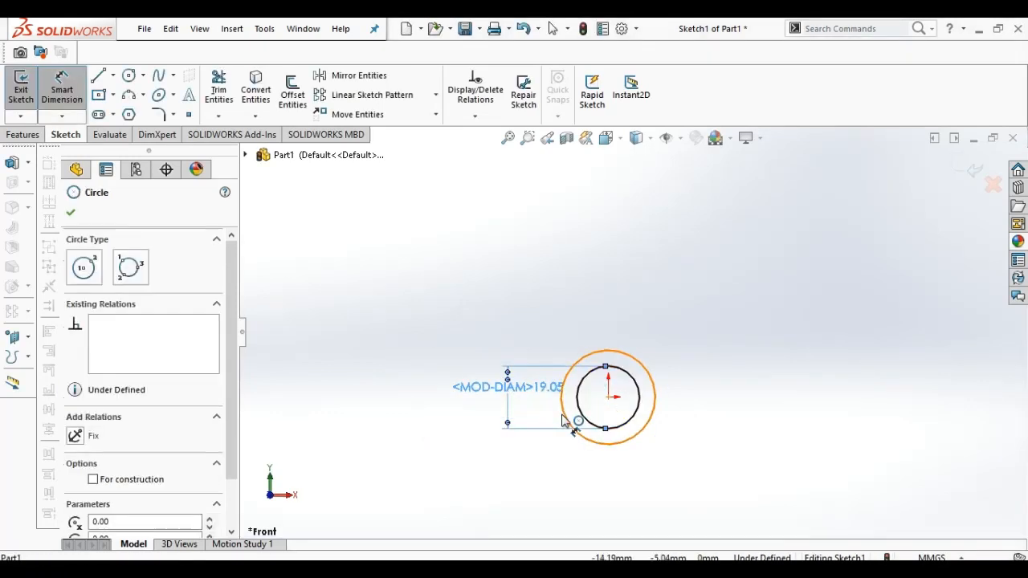
left_click(555, 431)
type("44")
key("Return")
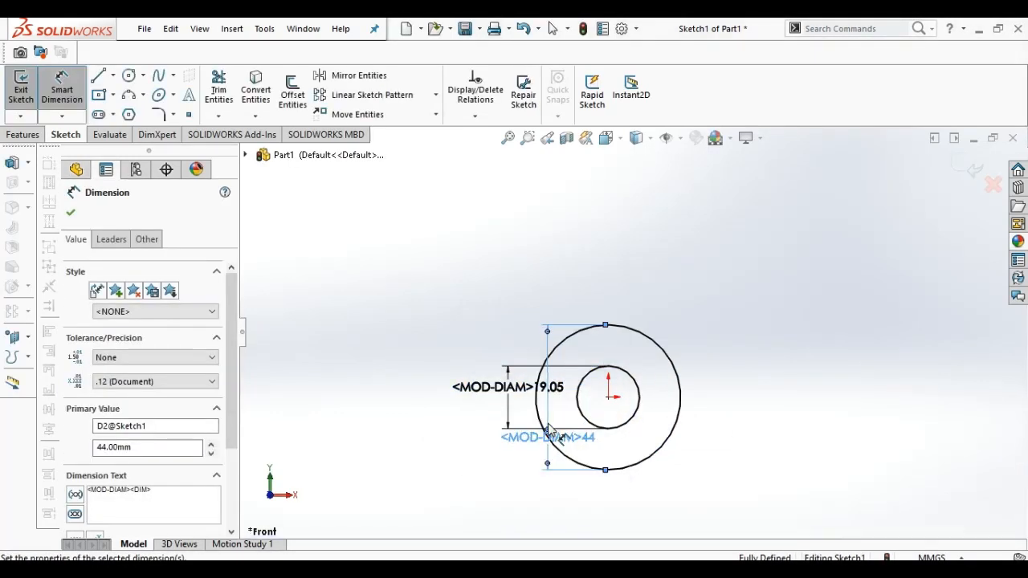
- Sketch two centerlines upward from the origin: a vertical one about 64 mm long and one slanting left about 67 mm long
left_click(114, 75)
left_click(133, 112)
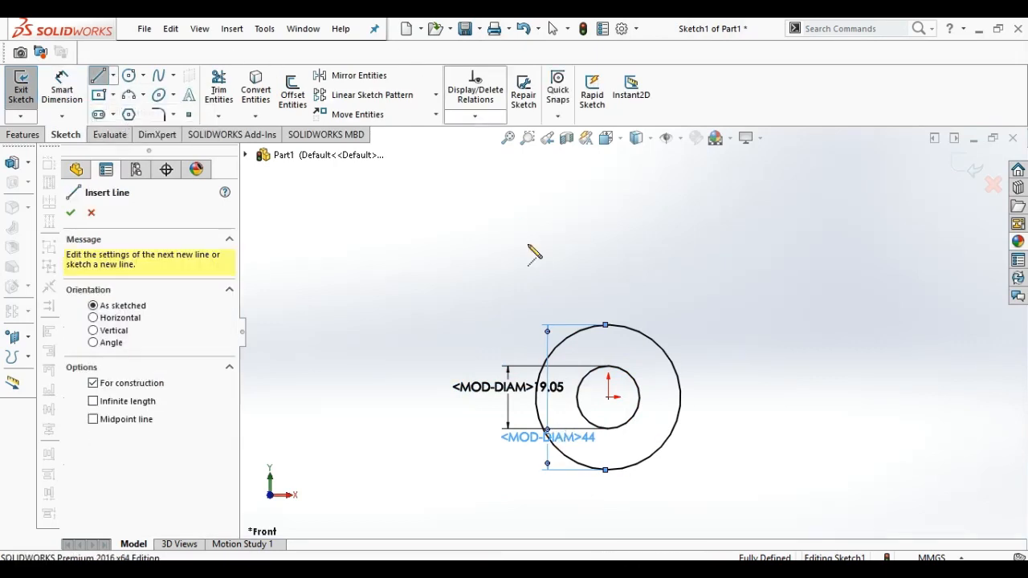
left_click(608, 397)
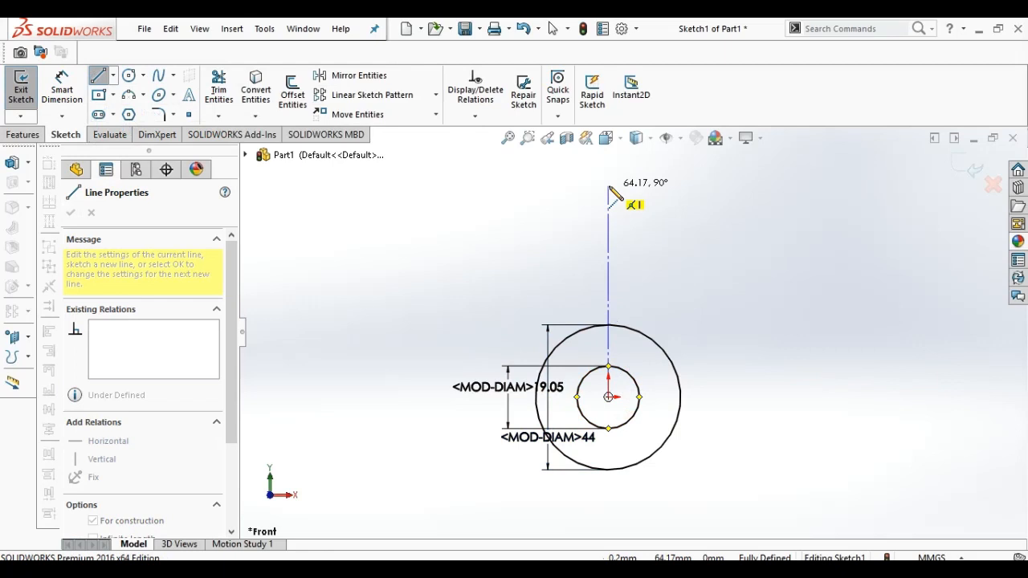
double_click(609, 186)
left_click(608, 397)
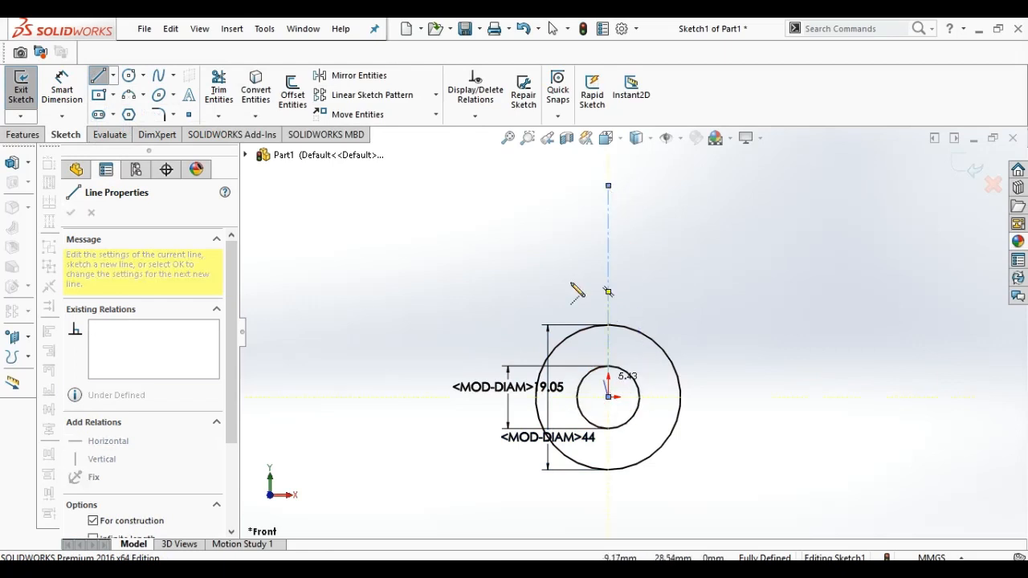
double_click(527, 191)
- Dimension the angle between the vertical and slanted centerlines to 15°
left_click(61, 78)
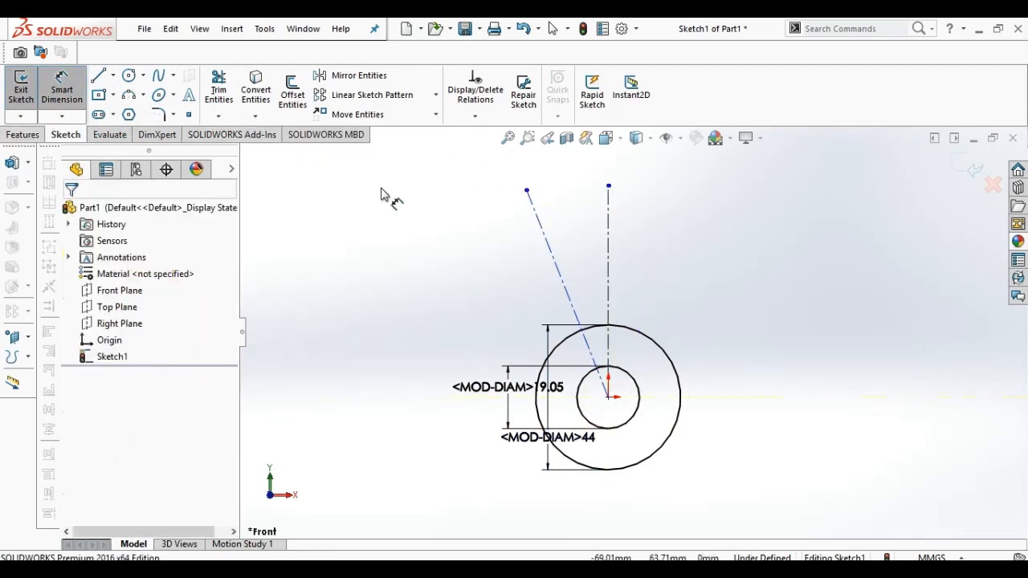
left_click(608, 230)
left_click(553, 255)
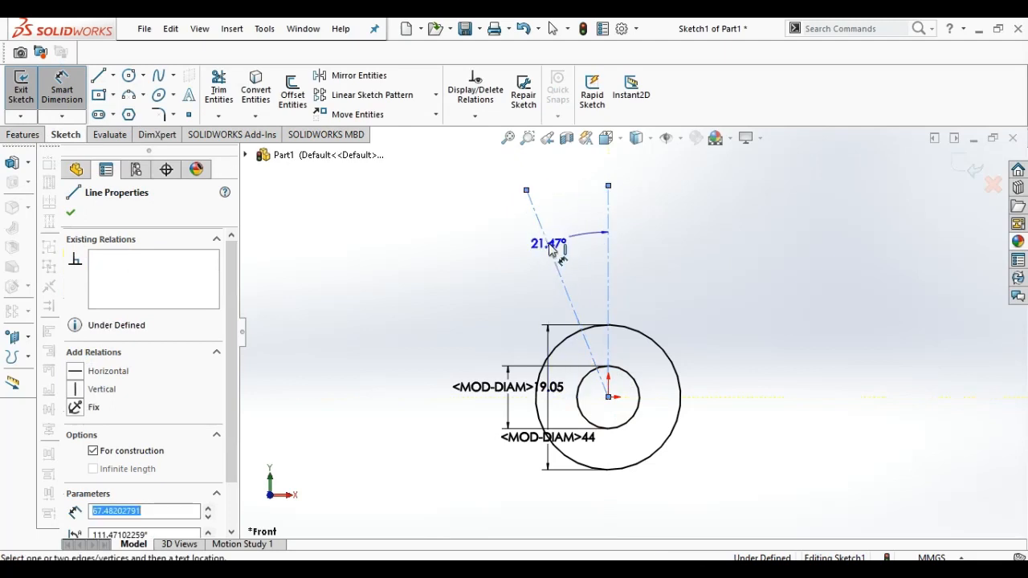
left_click(564, 243)
type("15")
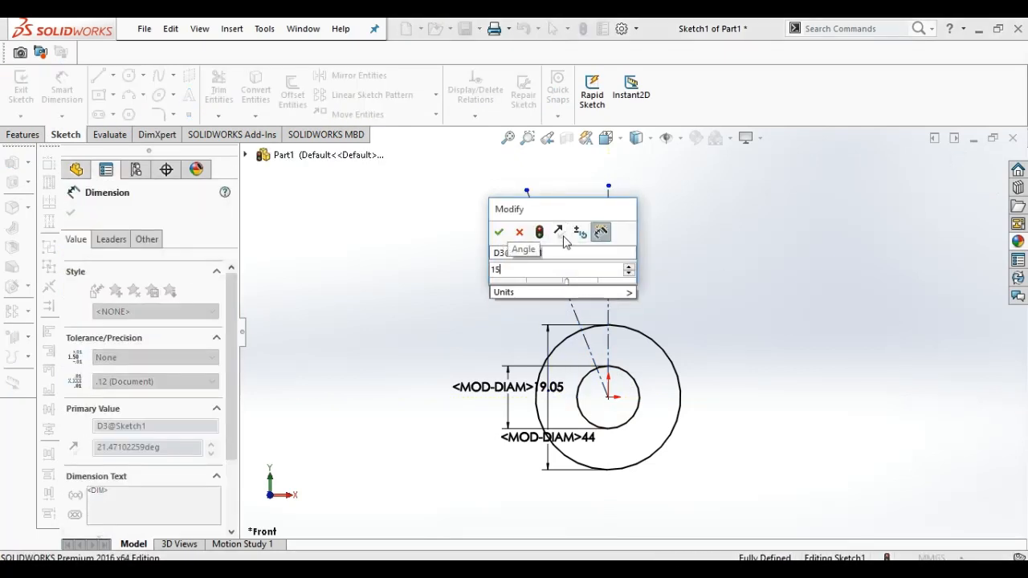
key("Return")
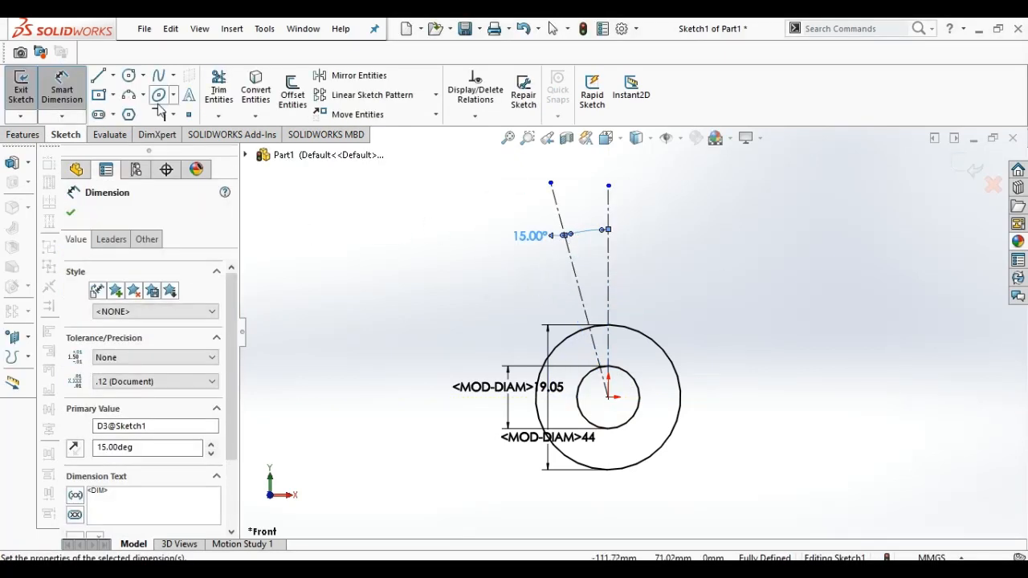
- Sketch two concentric circles about 16 mm and 29 mm in diameter, centred on the slanted centerline's upper endpoint
left_click(132, 73)
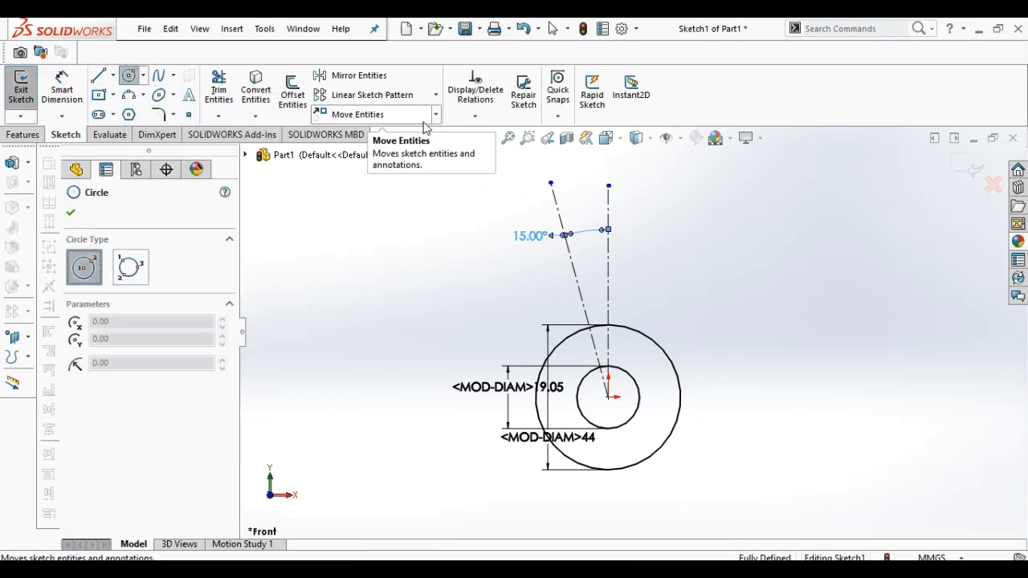
left_click(551, 184)
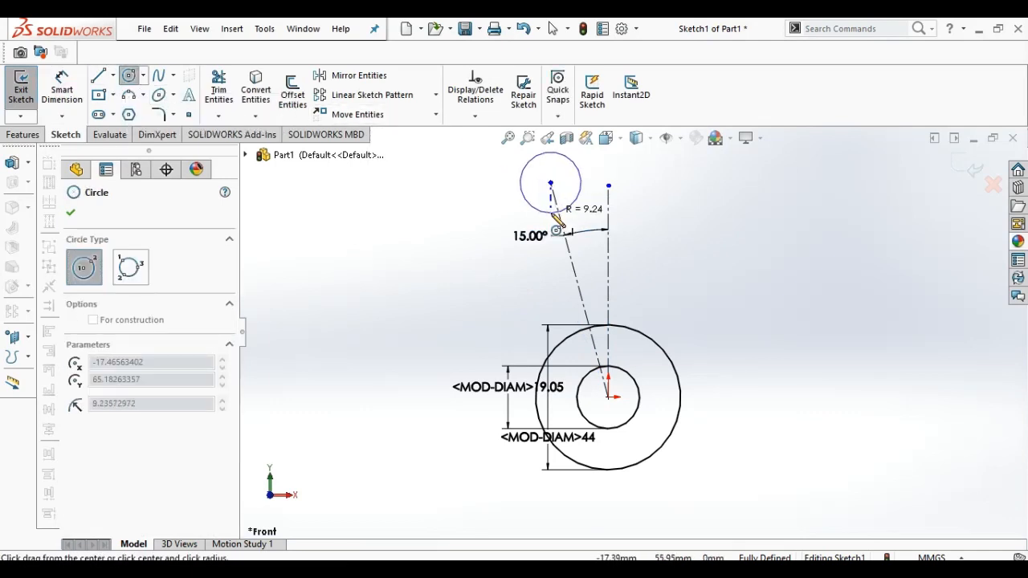
left_click(552, 208)
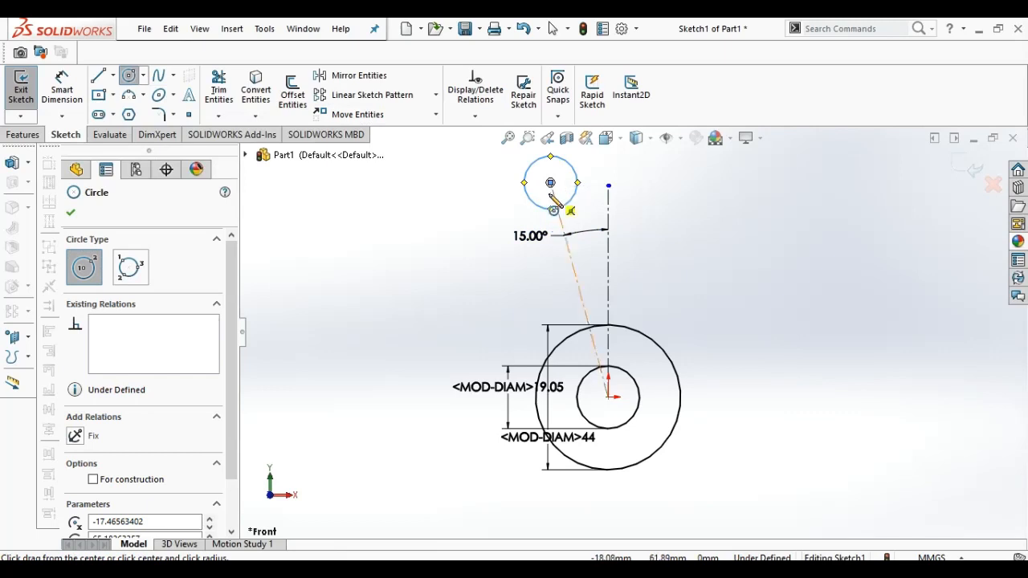
left_click(551, 183)
left_click(551, 231)
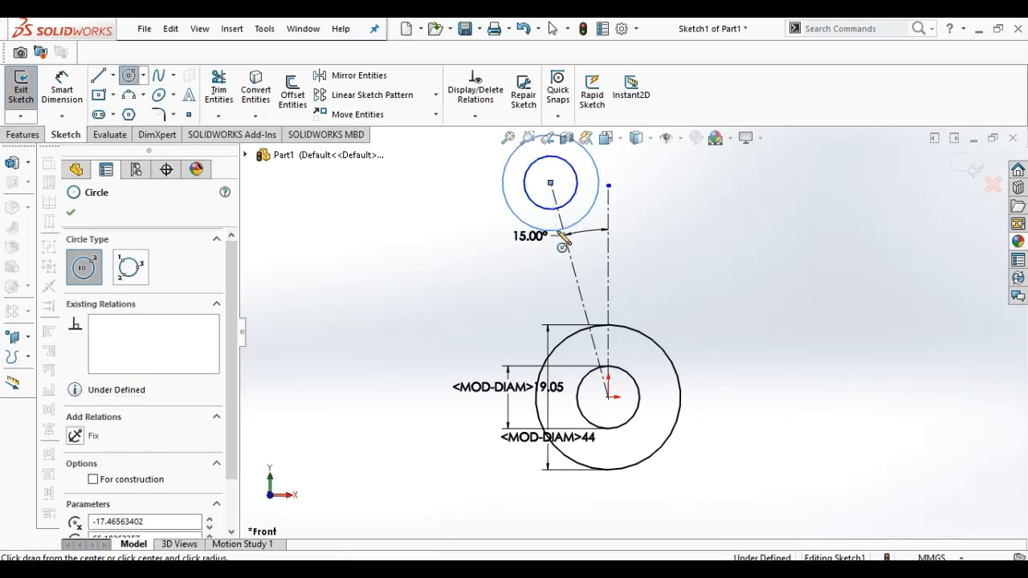
- Dimension the inner circle at the slanted centerline's end to a diameter of 12.7 mm
left_click(72, 94)
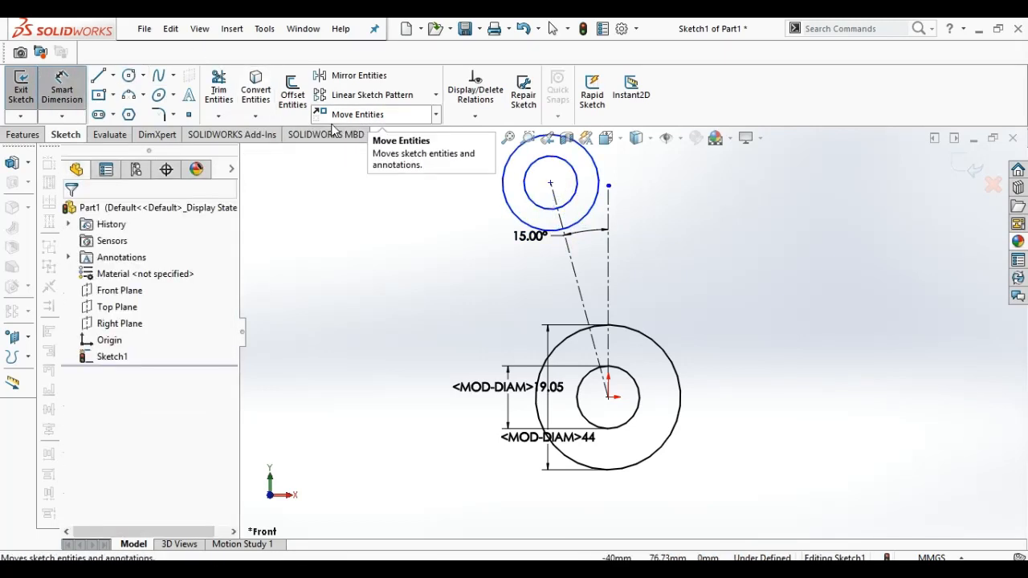
left_click(522, 197)
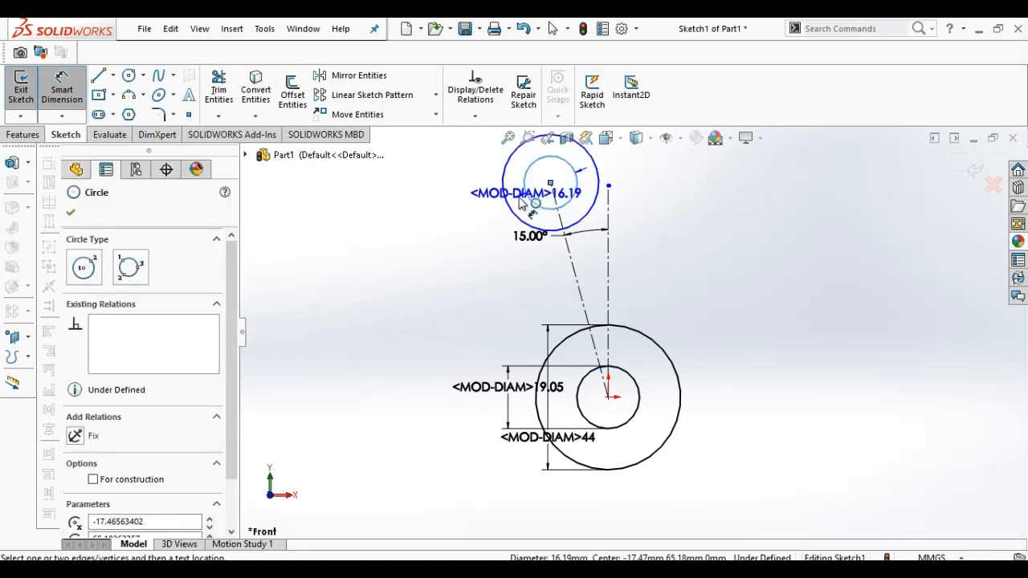
left_click(498, 217)
type("12.7")
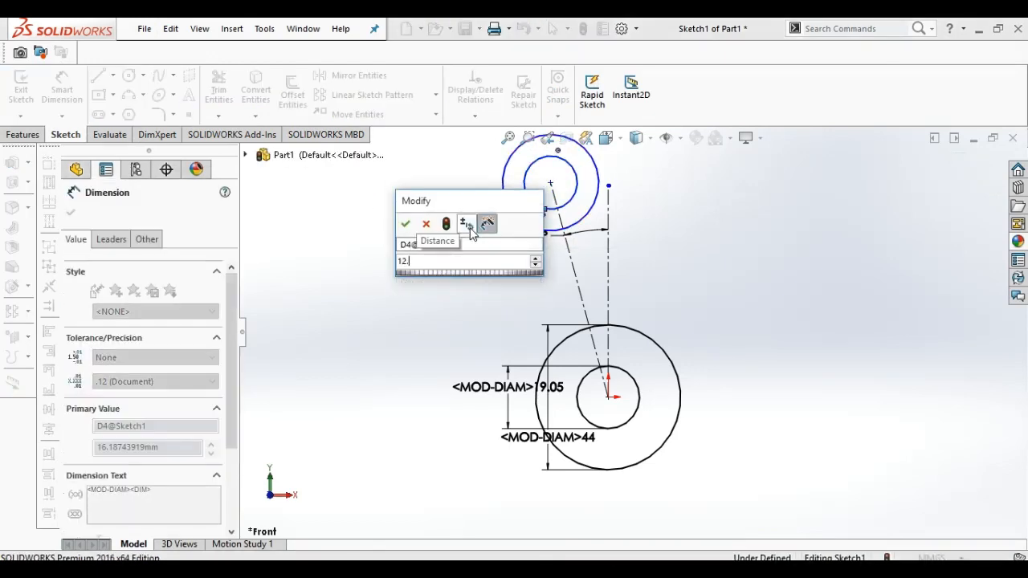
key("Return")
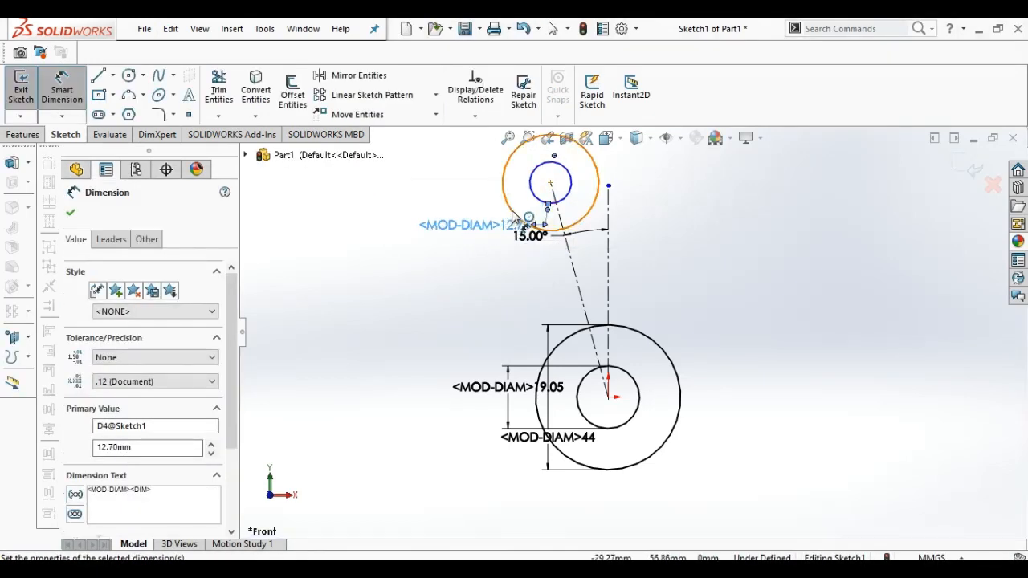
- Dimension the outer circle at the slanted centerline's end to a diameter of 28 mm
left_click(519, 219)
left_click(494, 241)
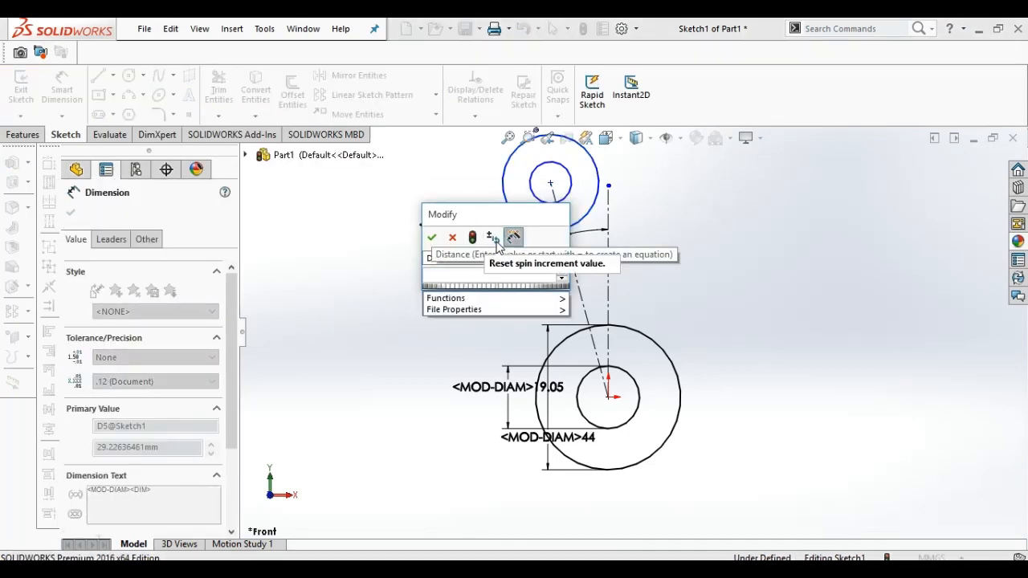
type("28")
key("Return")
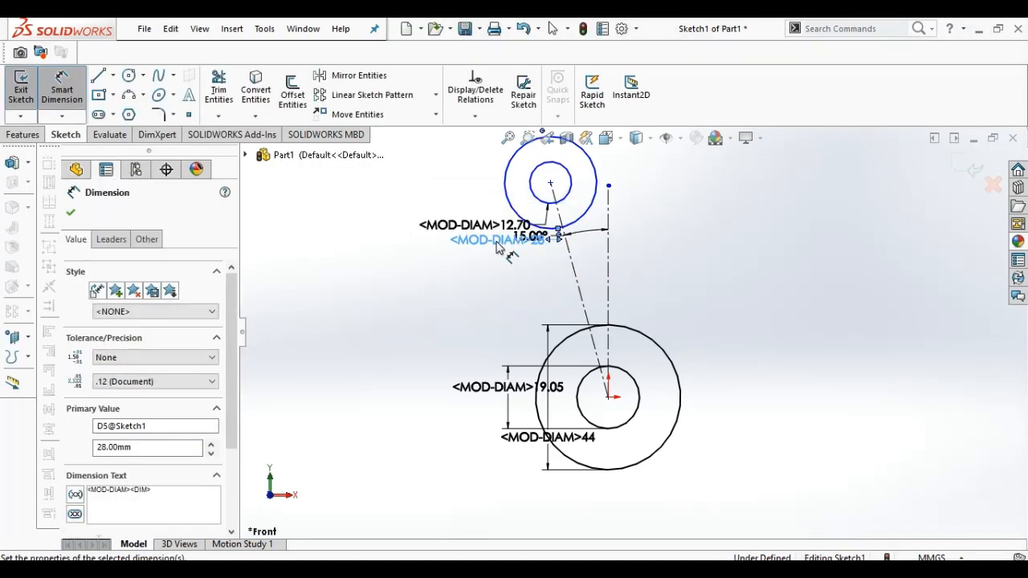
- Dimension the slanted centerline to an aligned length of 49 mm
left_click(576, 282)
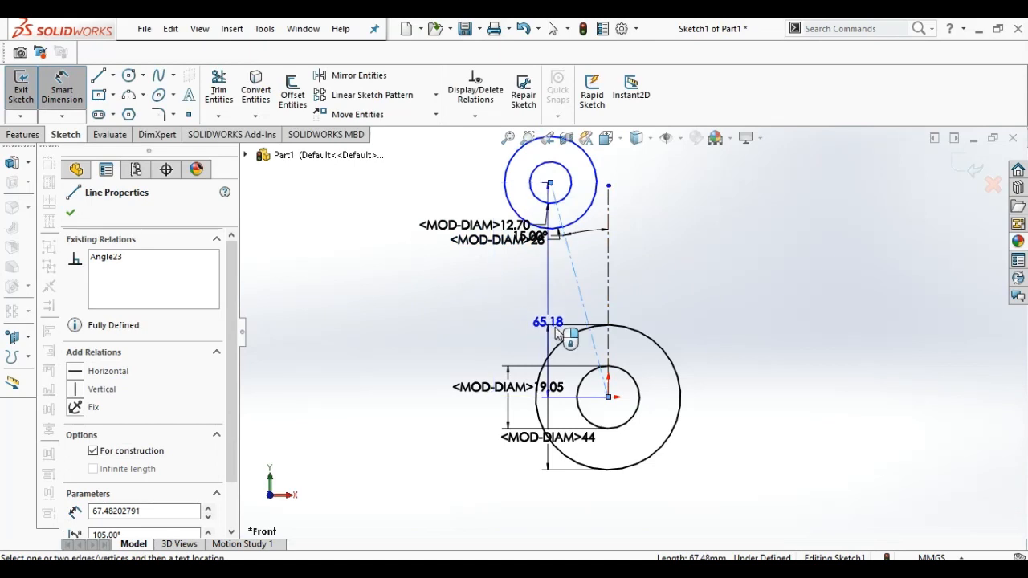
left_click(400, 449)
type("49")
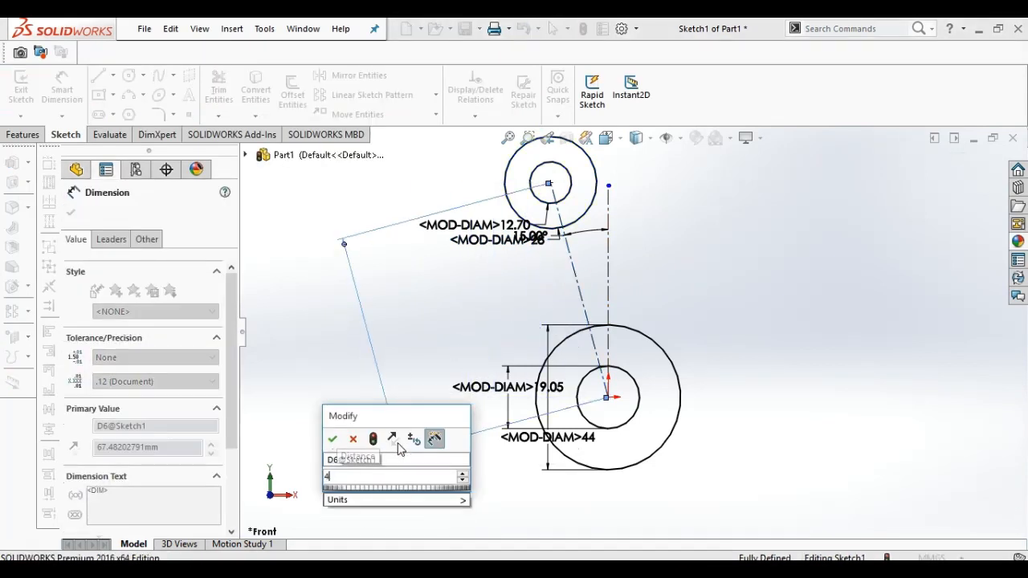
key("Return")
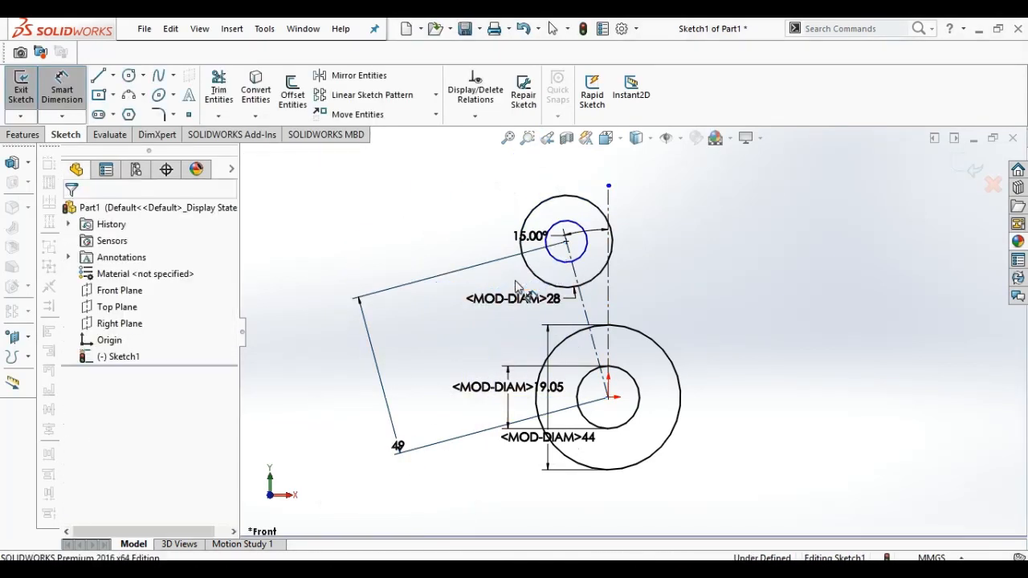
- Delete the diameter dimensions of the upper and lower circles
left_click(515, 297)
key("Delete")
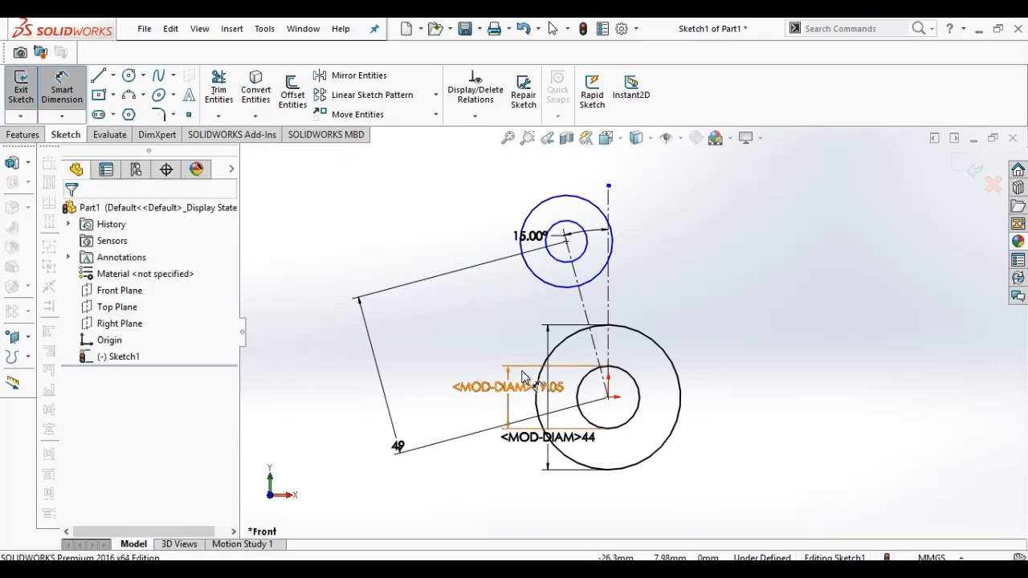
left_click(522, 387)
key("Delete")
left_click(532, 438)
key("Delete")
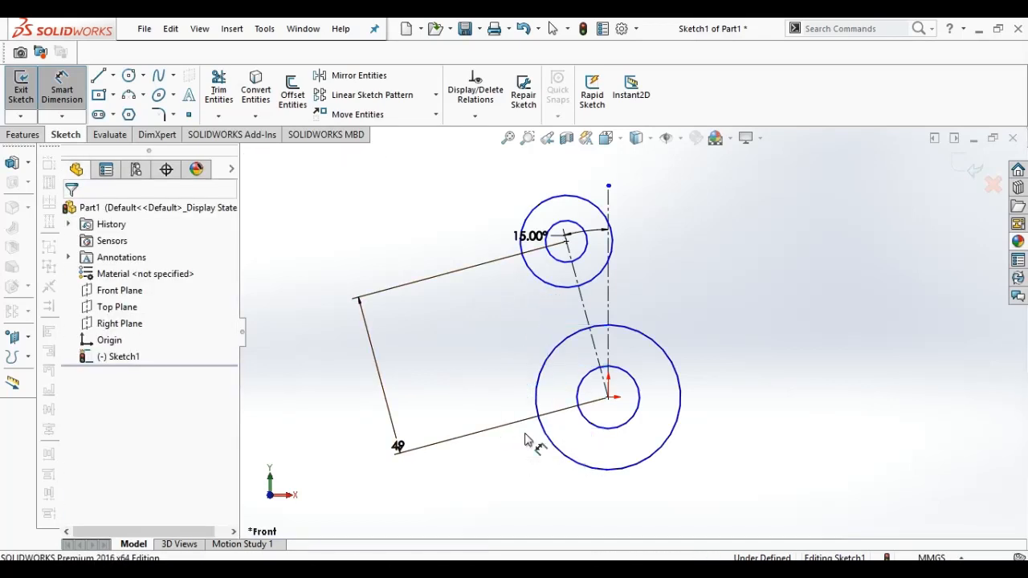
- Sketch a line tangent to the left sides of the upper and lower outer circles
left_click(98, 75)
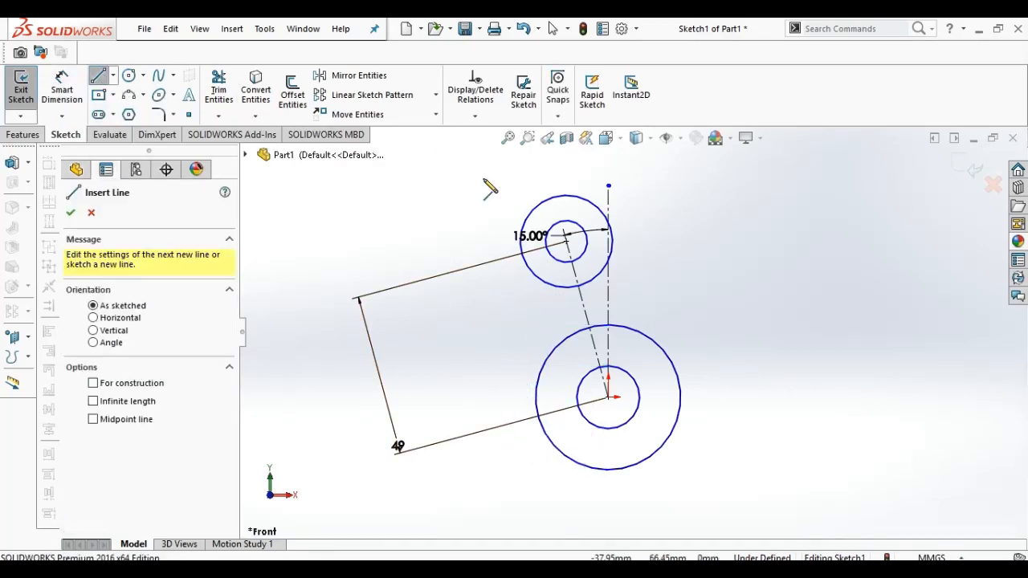
left_click(531, 218)
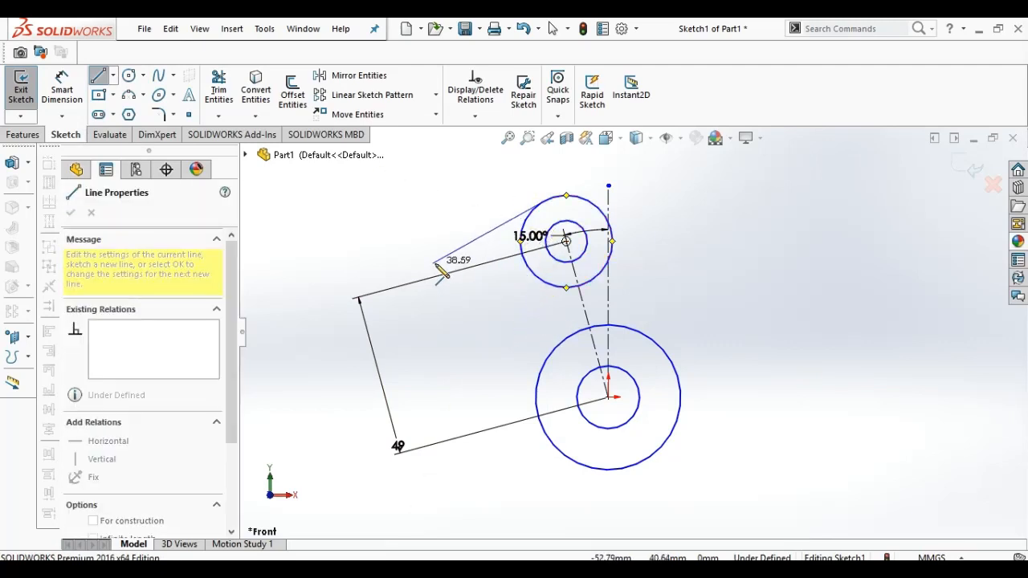
left_click(536, 404)
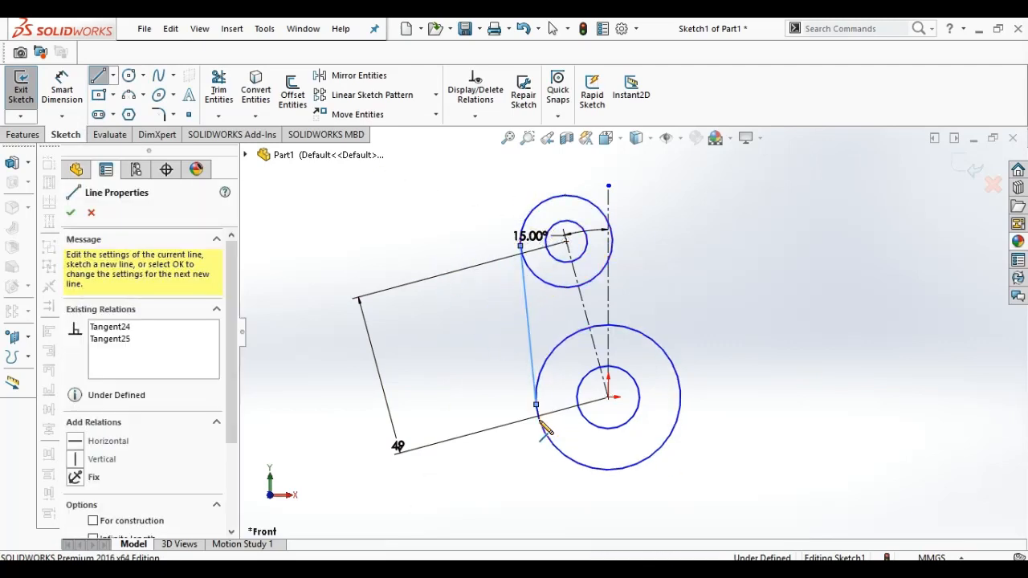
- Sketch a horizontal centerline about 52 mm long from the origin to the right, through the lower concentric circles
left_click(113, 75)
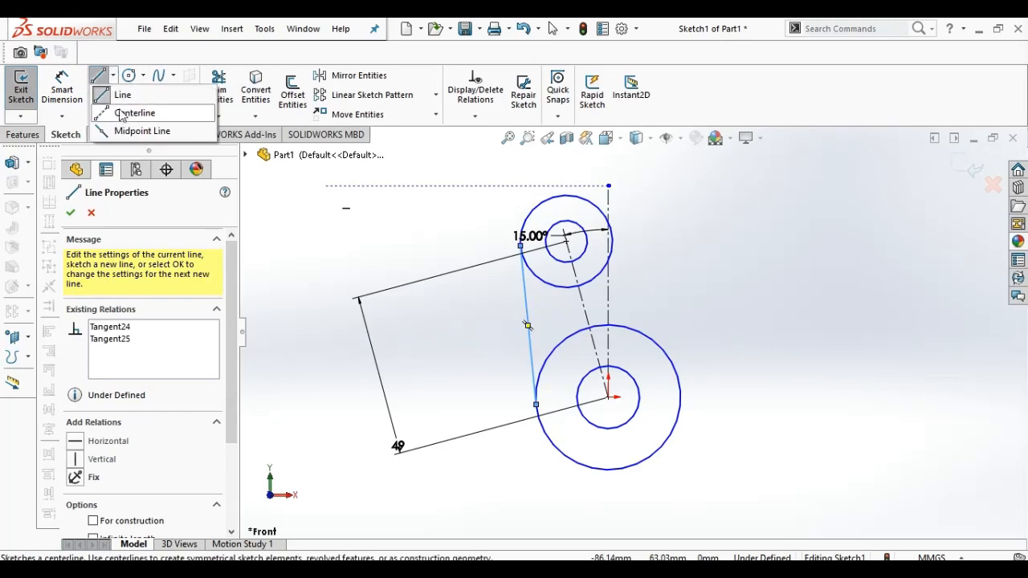
left_click(124, 111)
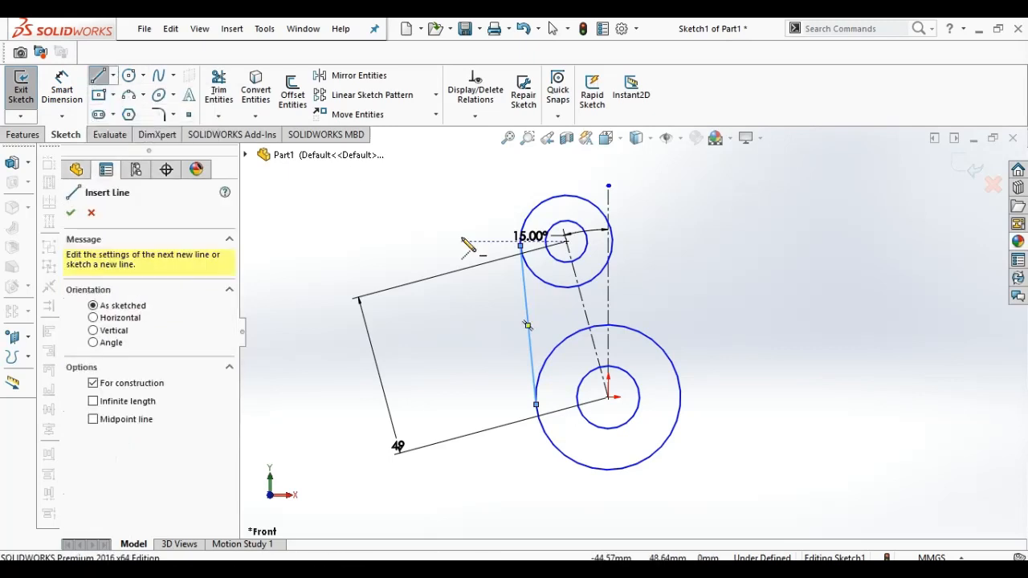
left_click(608, 396)
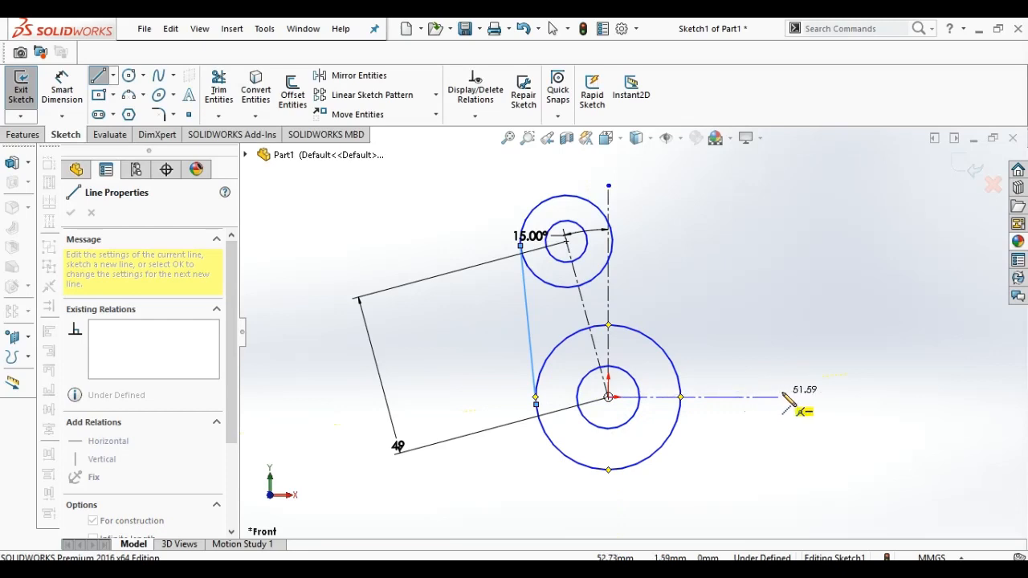
left_click(800, 391)
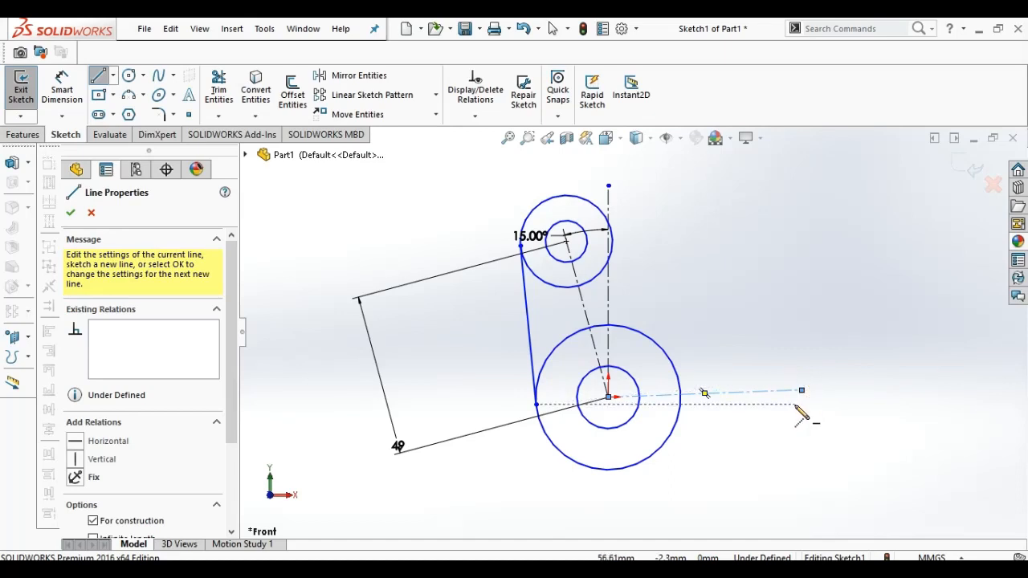
key("Escape")
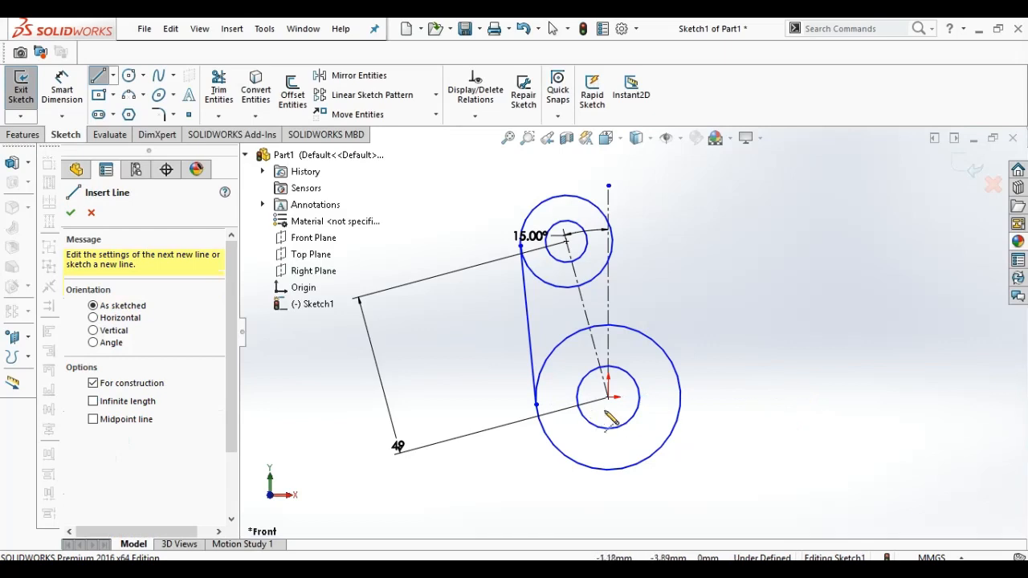
left_click(608, 396)
left_click(778, 397)
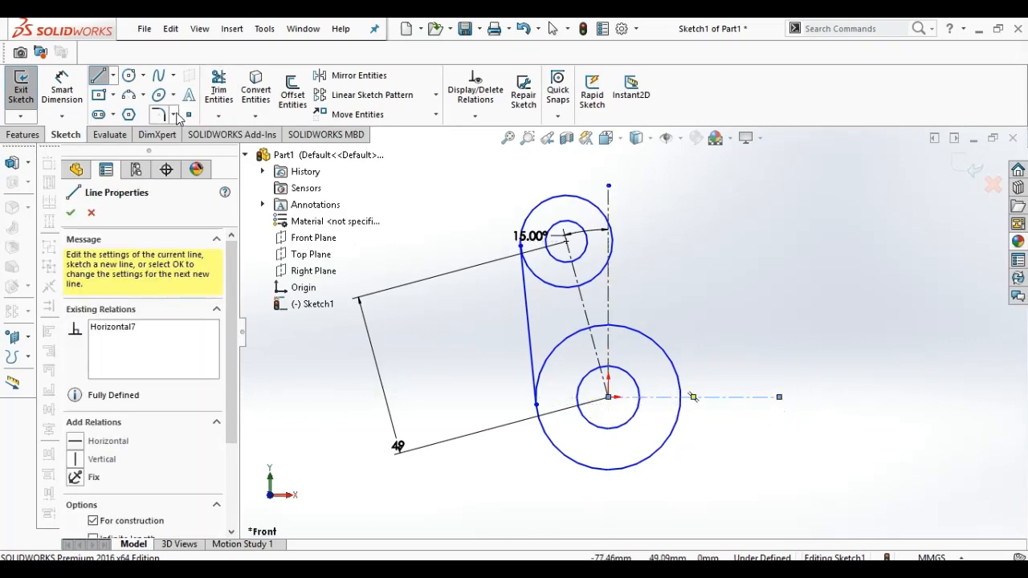
- Dimension the horizontal centerline to a length of 57 mm
left_click(62, 90)
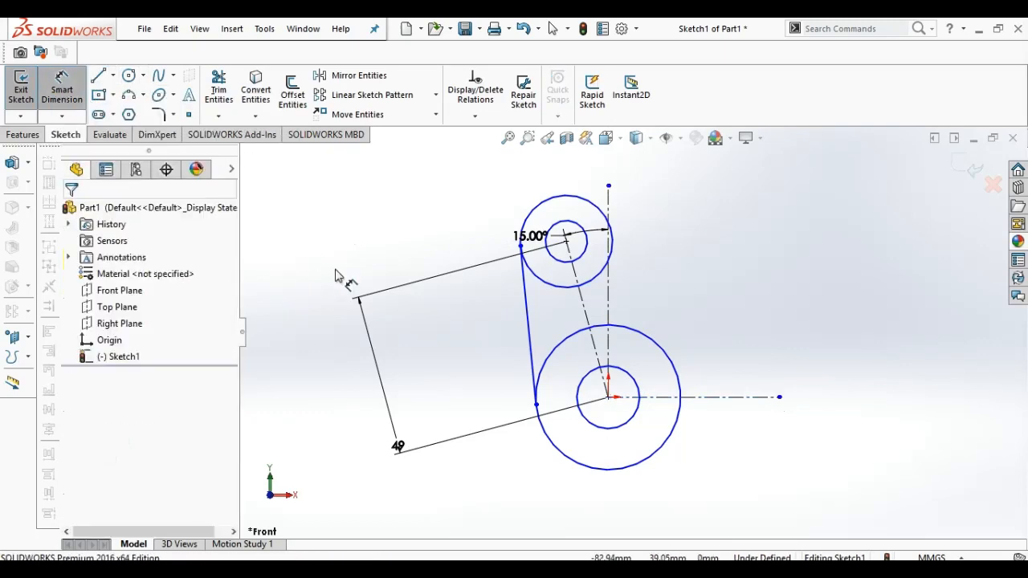
left_click(717, 400)
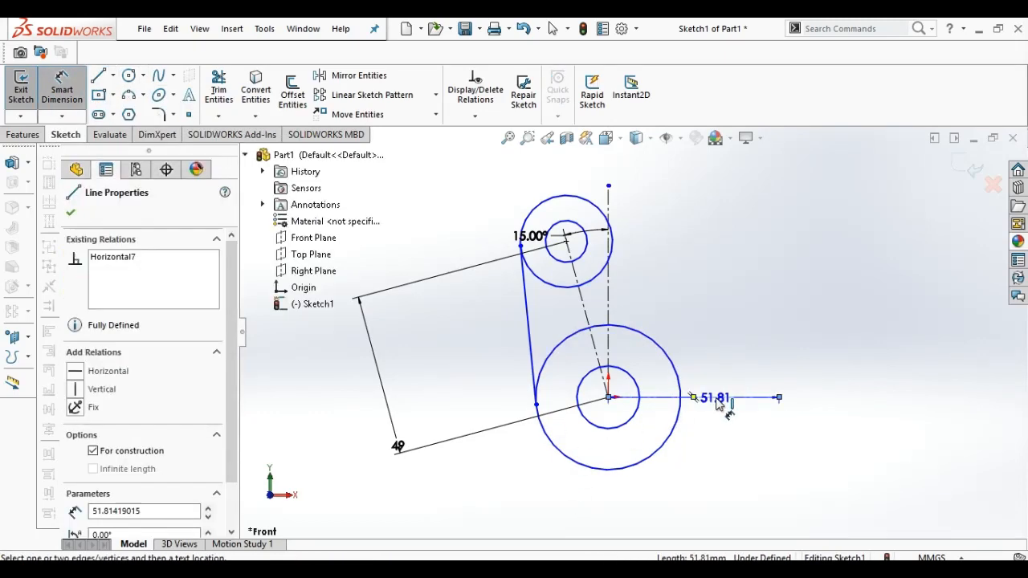
left_click(707, 458)
type("57")
key("Return")
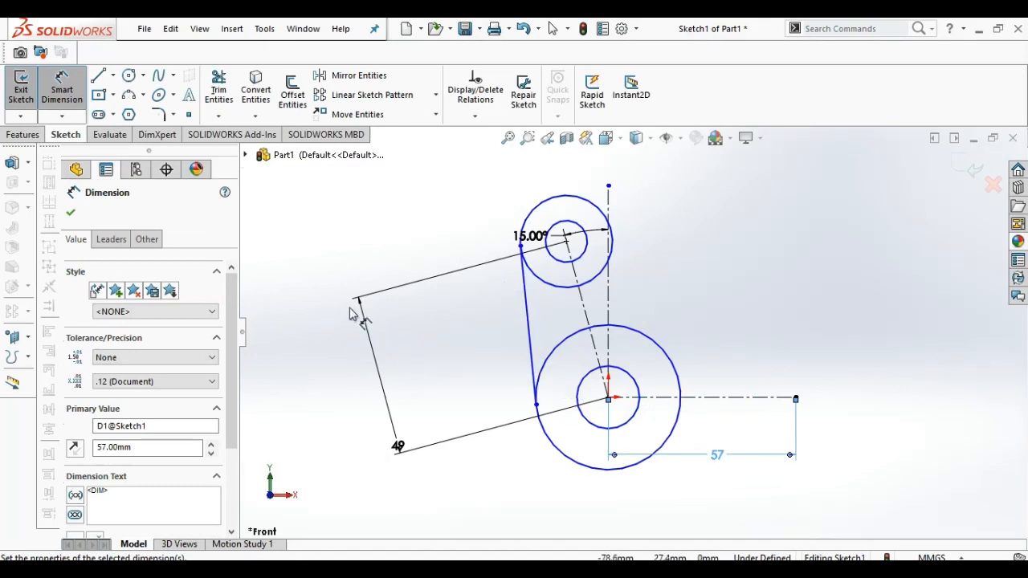
- Sketch a circle about 10 mm in diameter, centered on the horizontal centerline about 41 mm from the origin
left_click(128, 75)
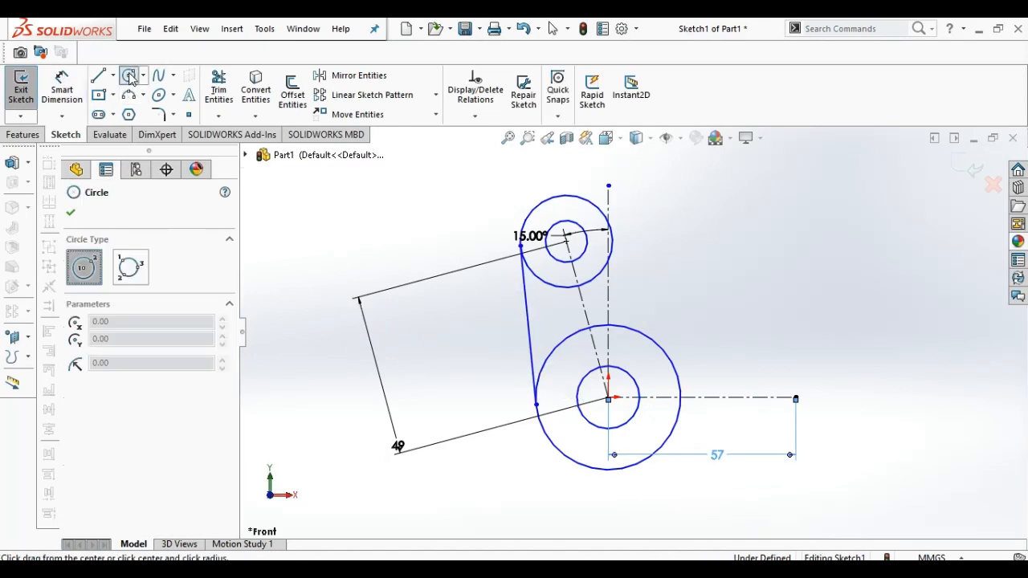
left_click(742, 397)
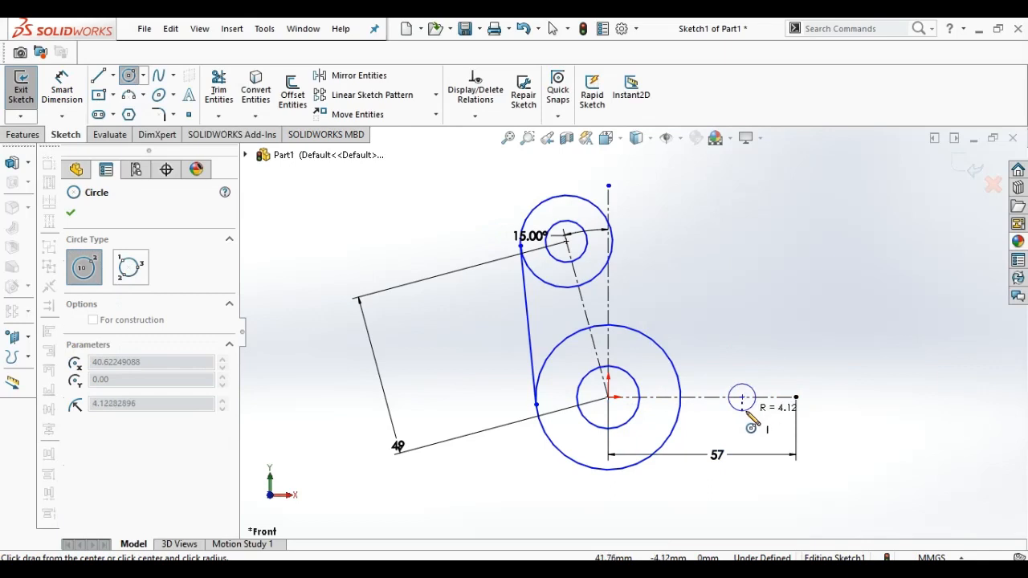
left_click(756, 408)
left_click(572, 286)
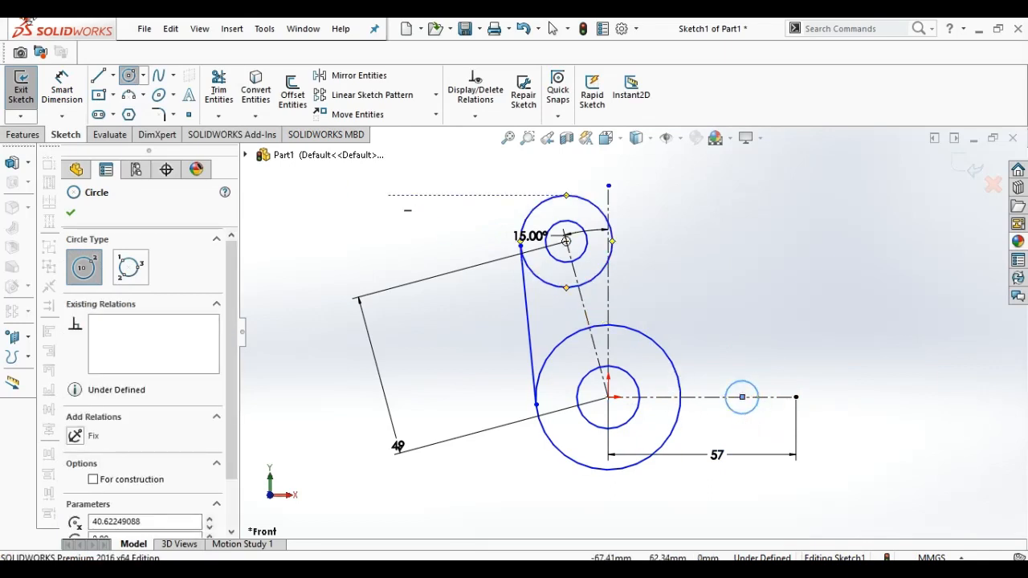
- Set the diameter of the small circle on the horizontal centerline to 12.70 mm
left_click(62, 88)
left_click(751, 389)
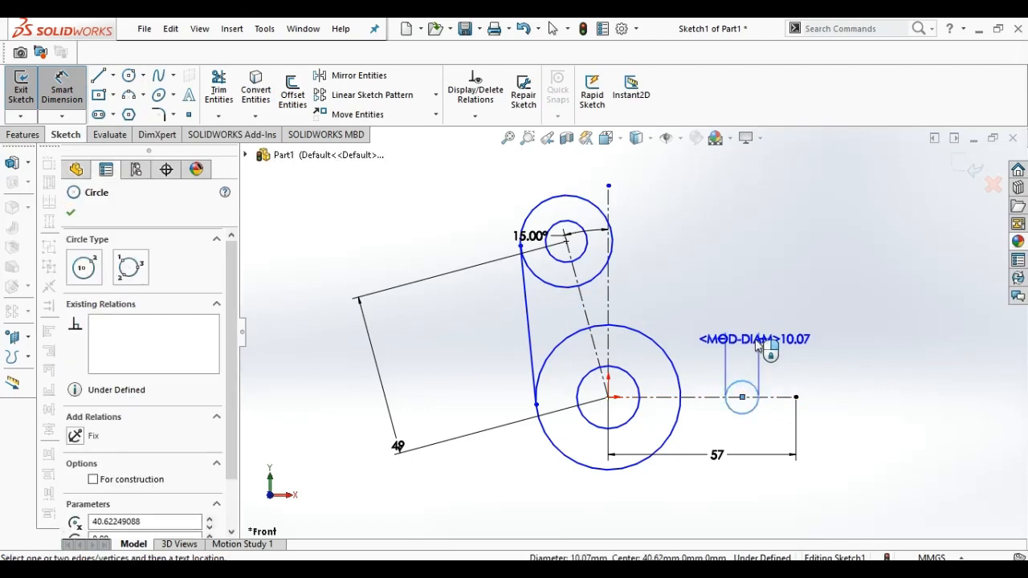
left_click(762, 346)
type("12.70")
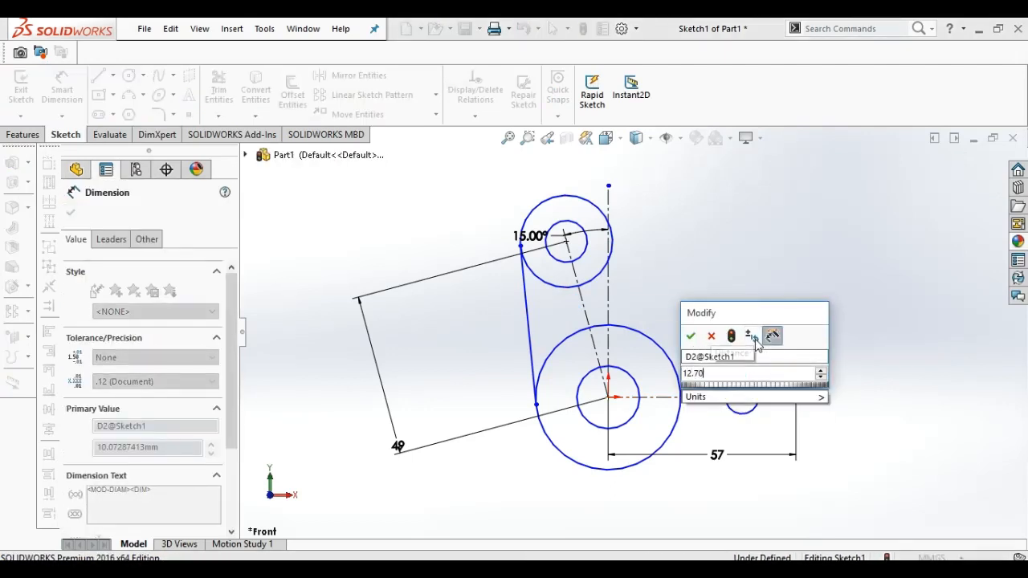
key("Return")
key("Escape")
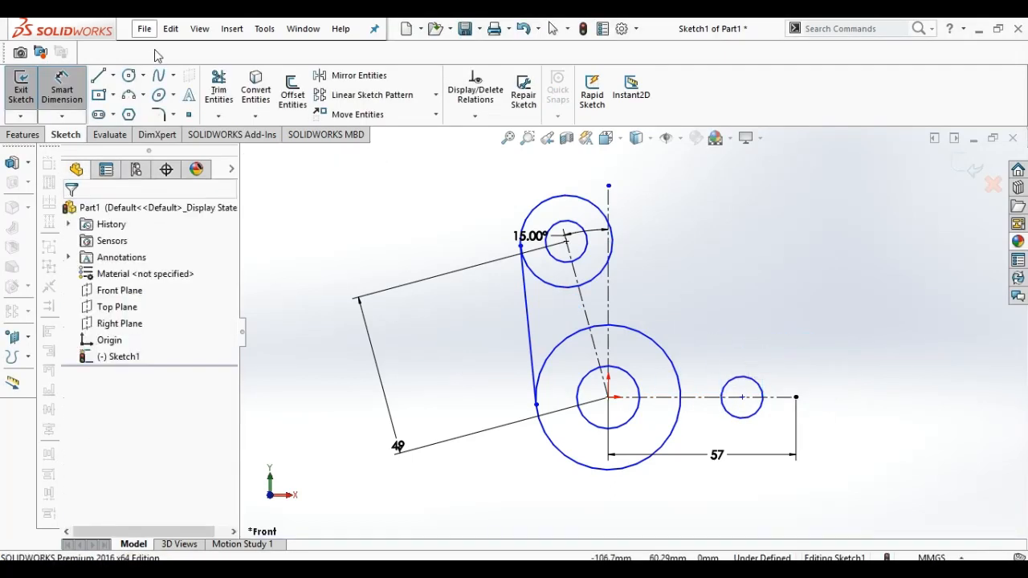
- Sketch two horizontal lines about 16 mm long from the small circle's top and bottom points, ending level with the centerline's right end
left_click(103, 74)
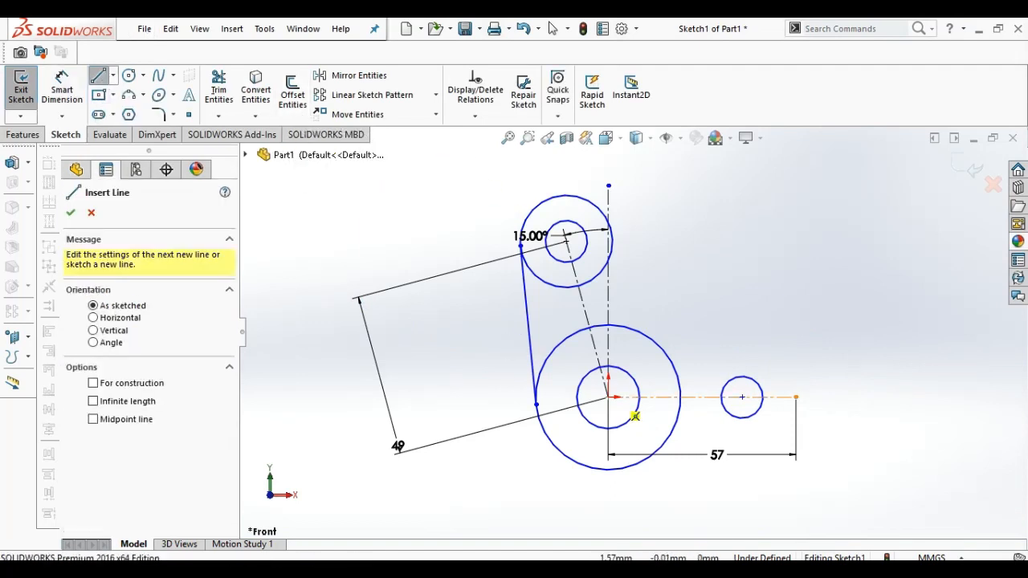
left_click(796, 397)
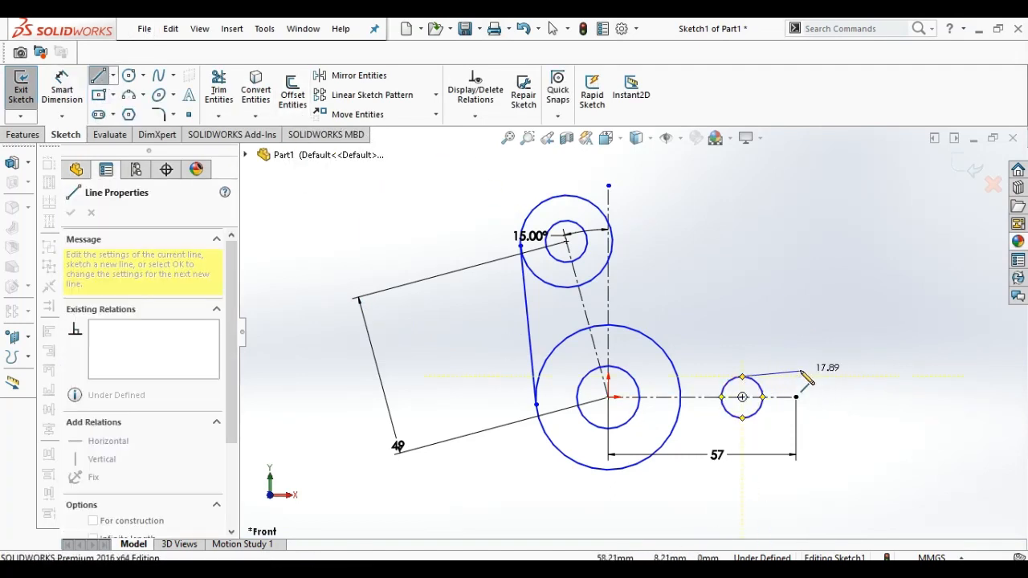
left_click(796, 377)
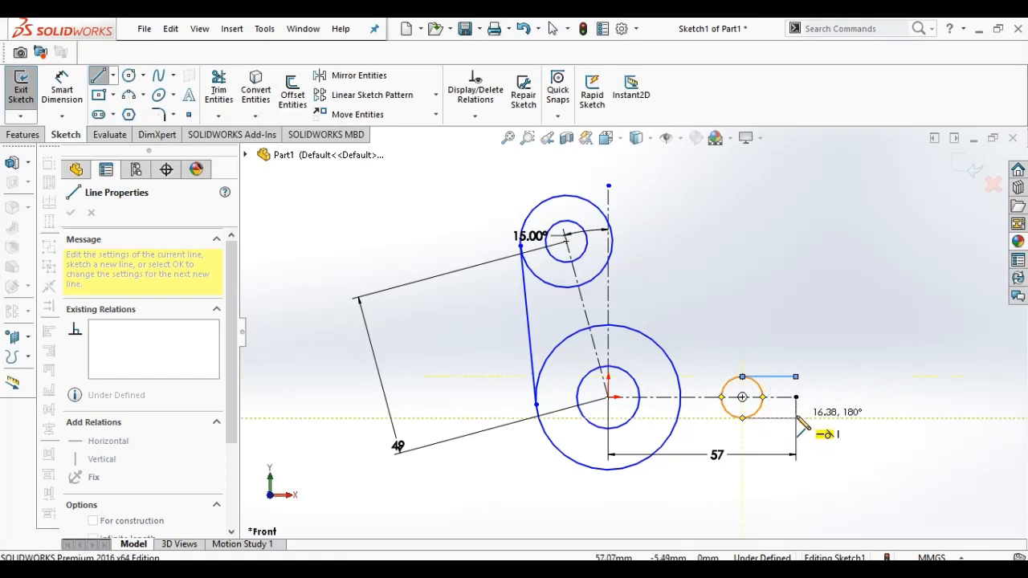
left_click(797, 419)
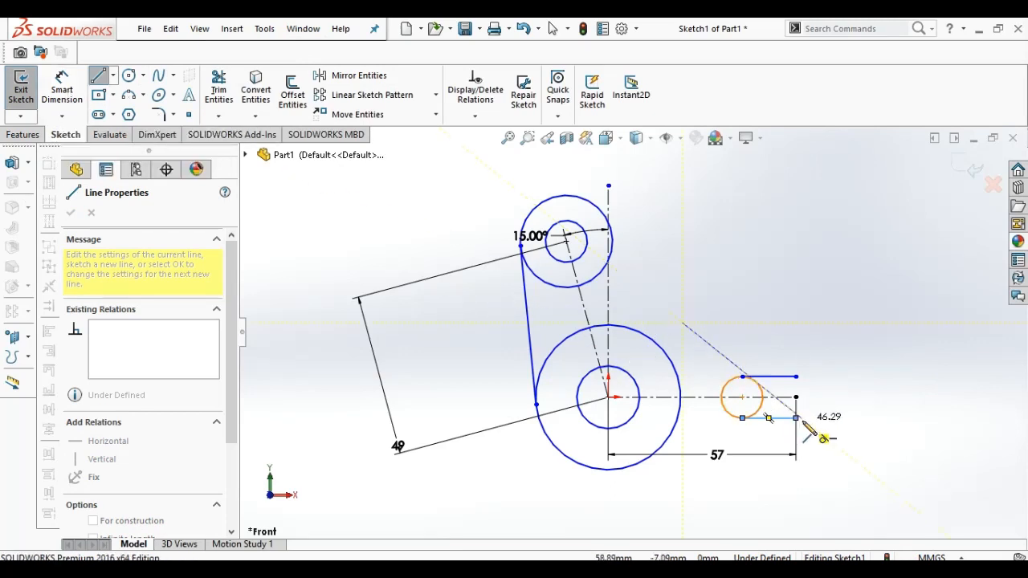
key("Escape")
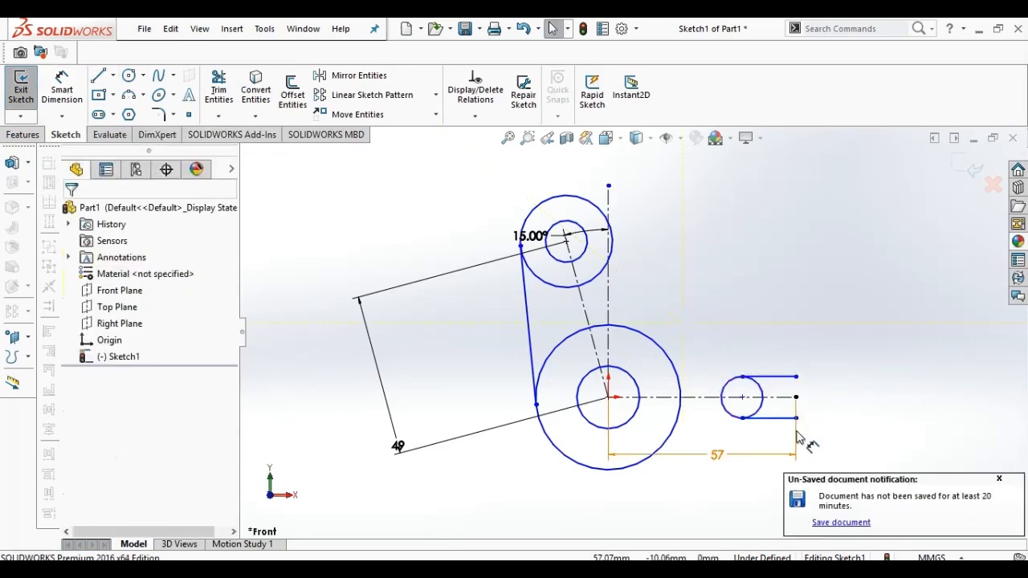
- Sketch vertical lines from the slot lines' open ends, about 8 mm down from the lower one and 11 mm up from the upper one
left_click(101, 76)
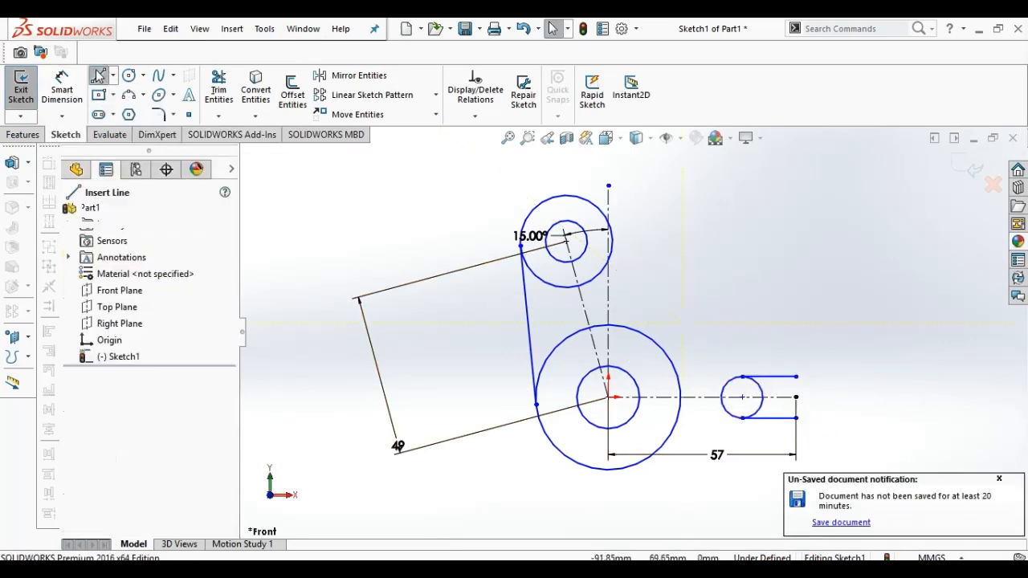
left_click(796, 419)
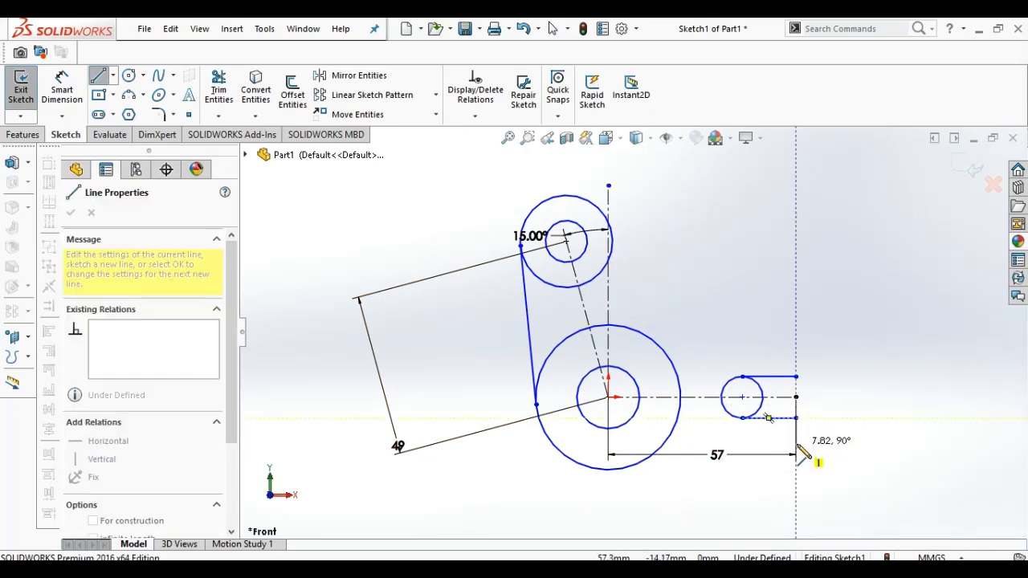
left_click(796, 377)
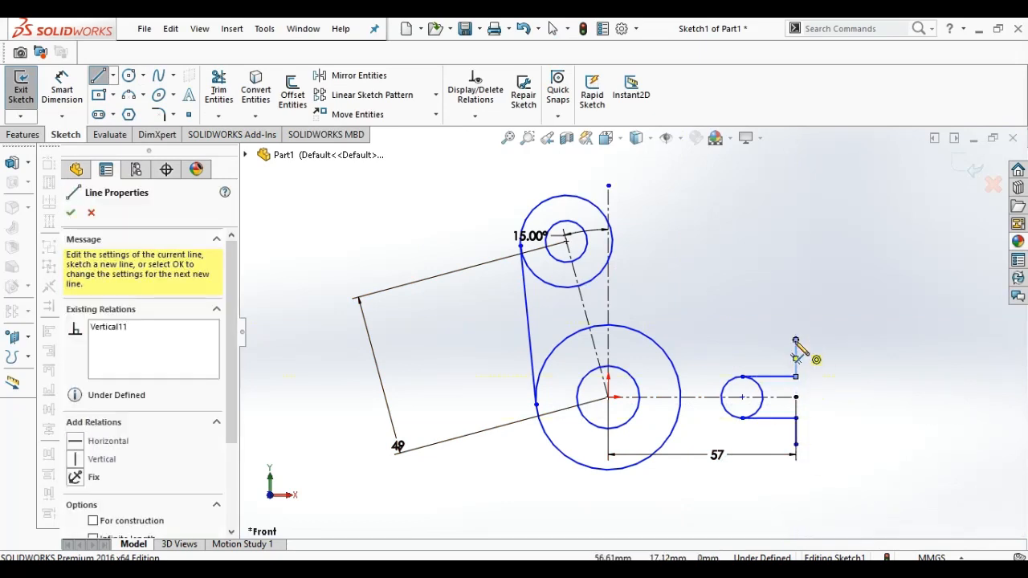
- Dimension the horizontal distance from the small circle's center to the lower slot line's open end as 22 mm
left_click(78, 96)
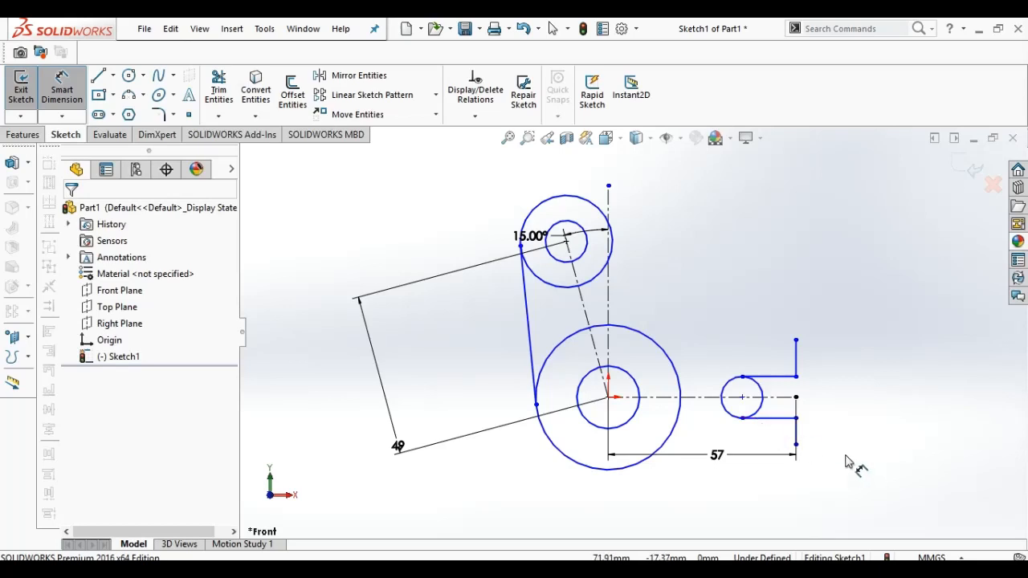
left_click(743, 398)
left_click(795, 418)
left_click(777, 433)
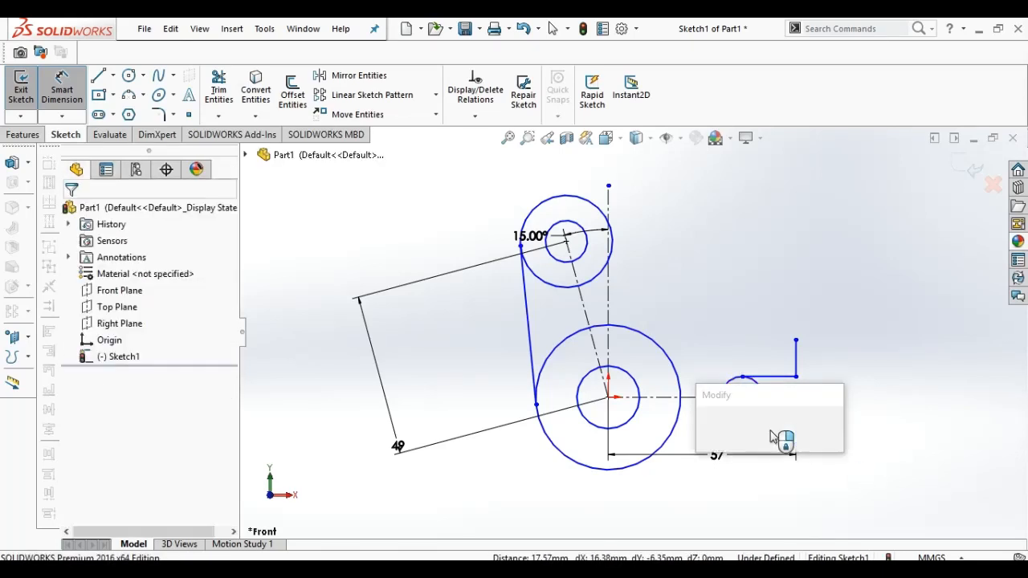
type("22")
key("Return")
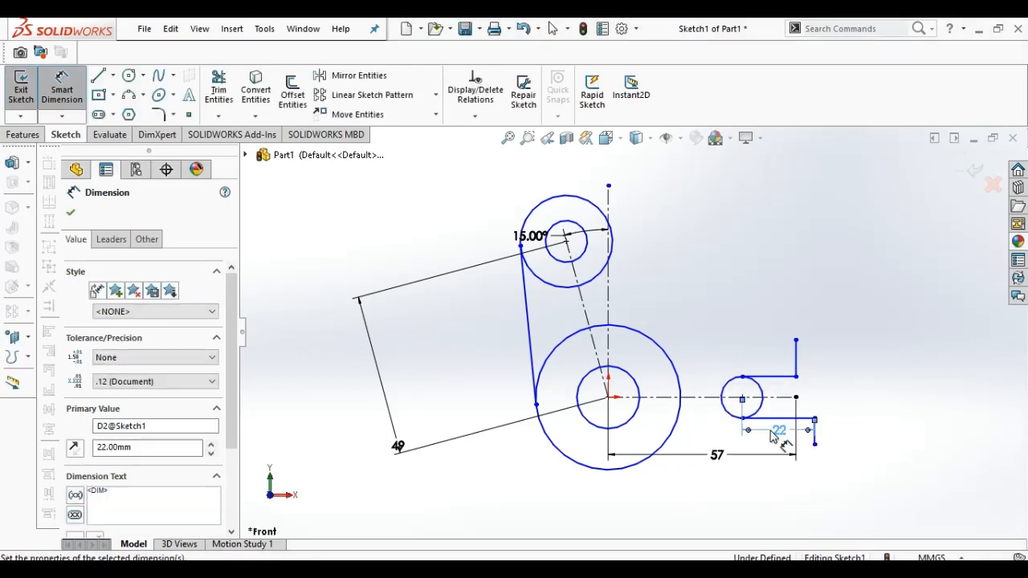
- Dimension the vertical distance from the horizontal centerline's right endpoint to the lower vertical line's bottom end as 18 mm
left_click(796, 397)
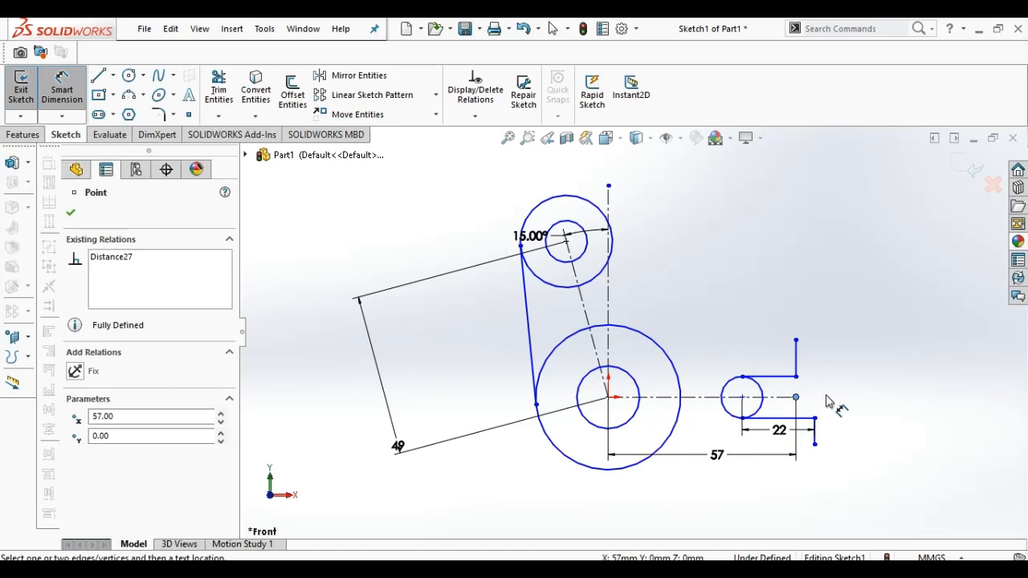
left_click(814, 445)
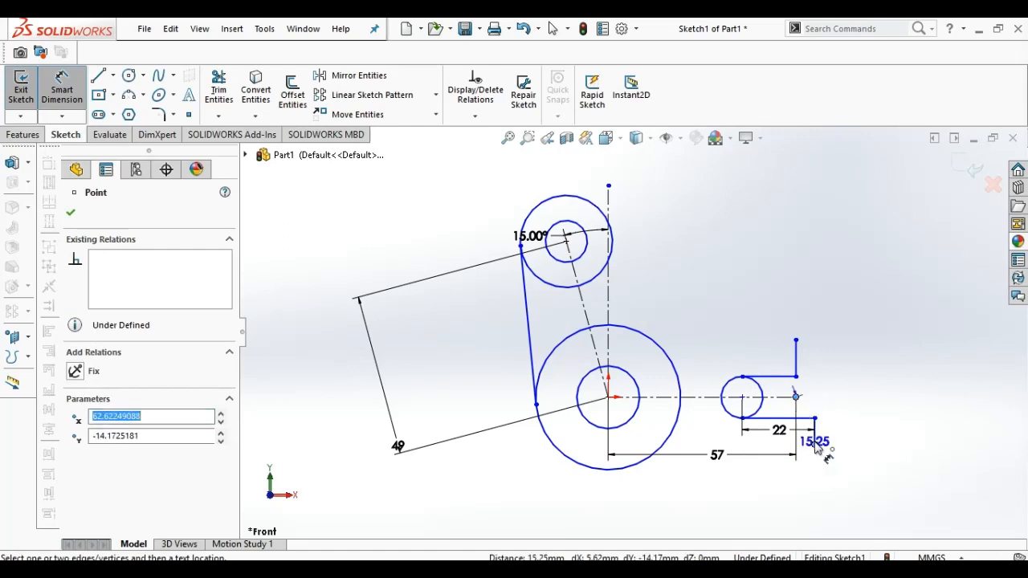
left_click(858, 441)
type("18")
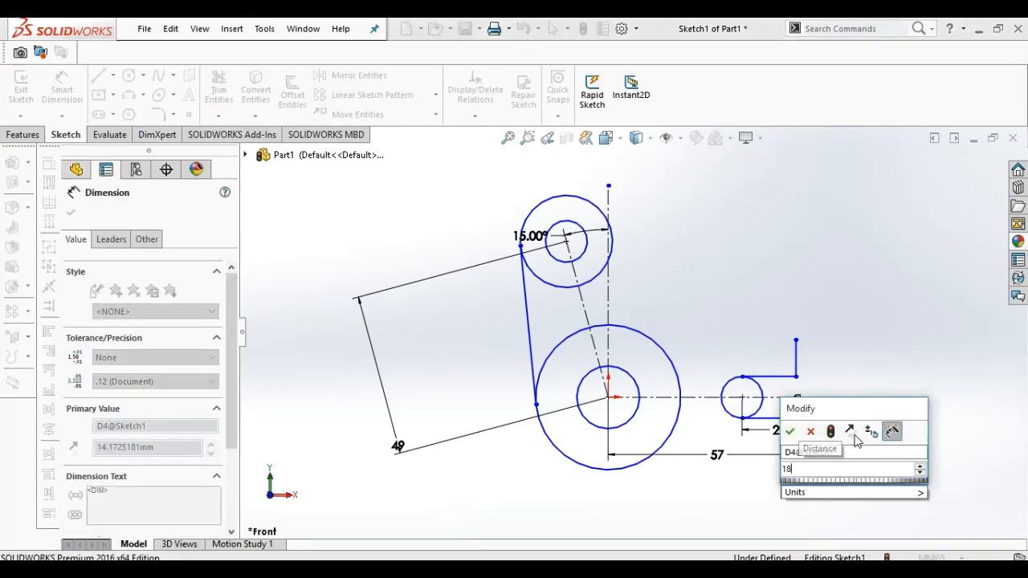
key("Return")
- Dimension the vertical distance from the horizontal centerline's right endpoint to the upper vertical line's top end as 18 mm
left_click(796, 397)
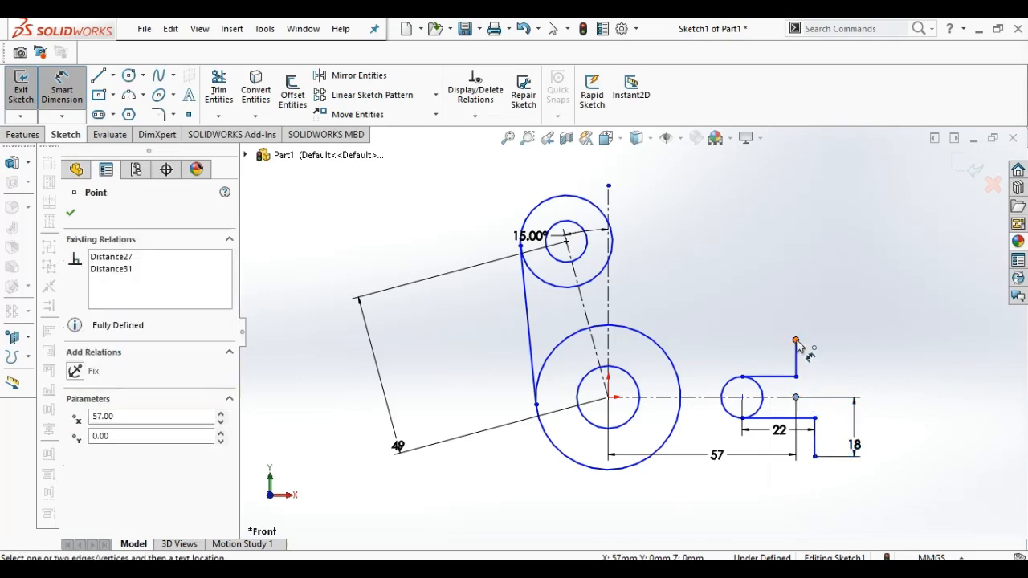
left_click(796, 340)
left_click(879, 354)
type("18")
key("Return")
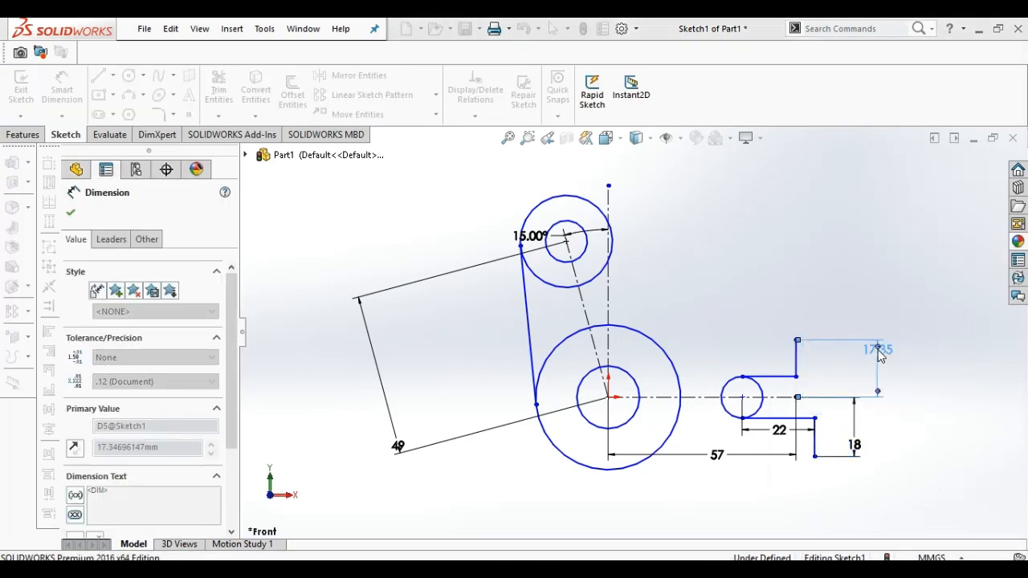
- Add a 12.70 mm diameter dimension to the small circle at the slot's closed end
left_click(767, 395)
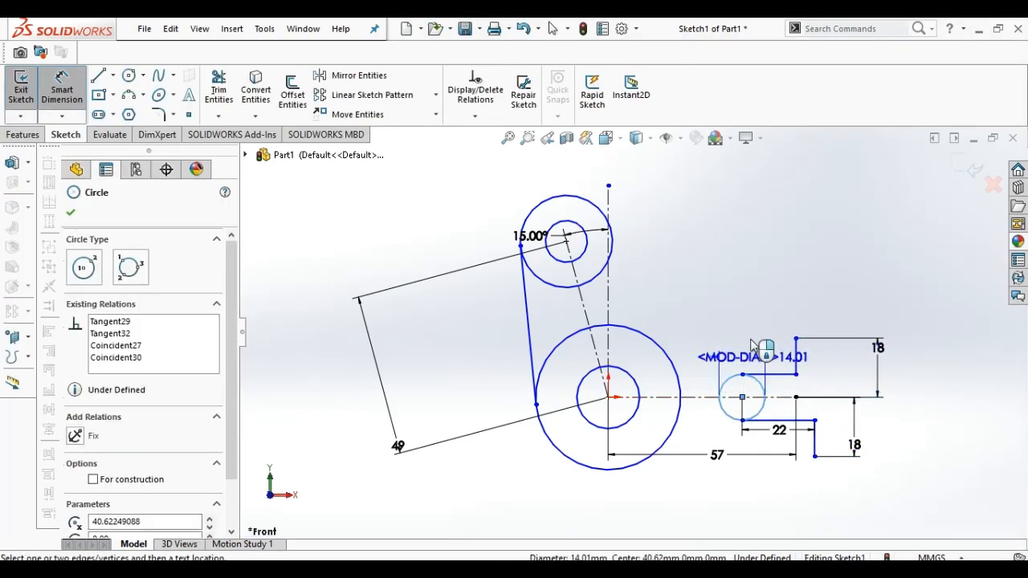
left_click(760, 348)
type("12.70")
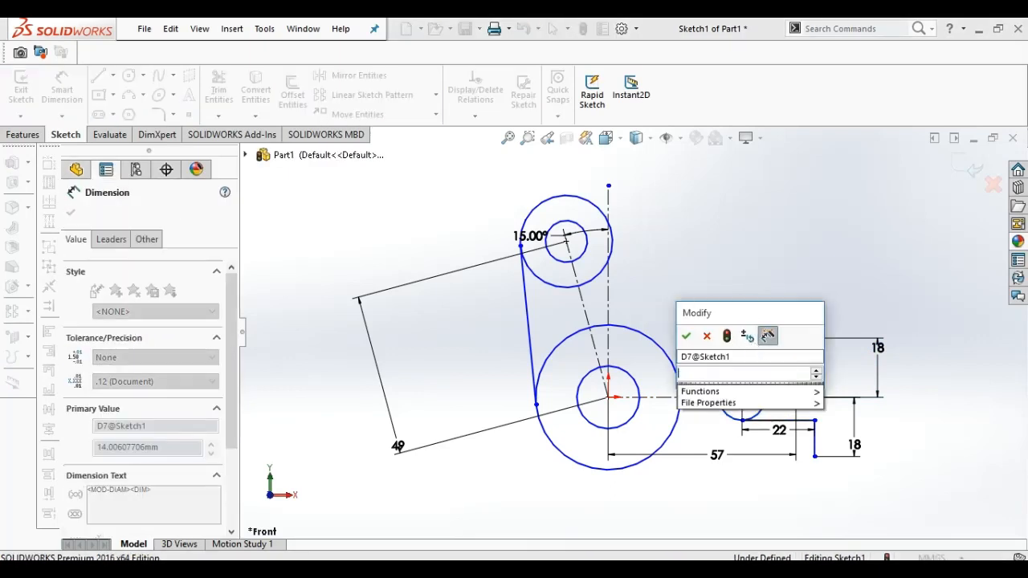
key("Return")
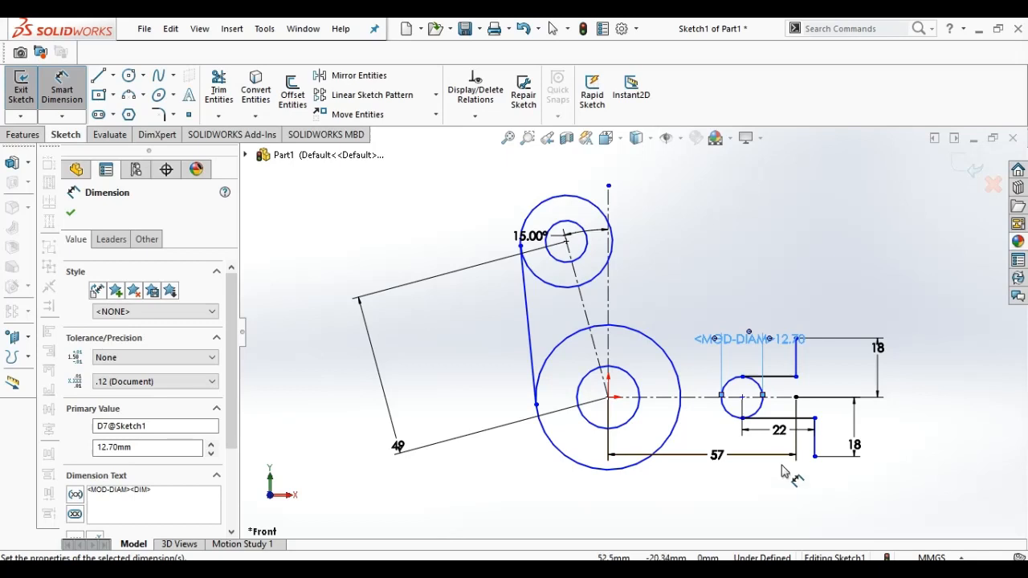
key("Escape")
left_click(234, 134)
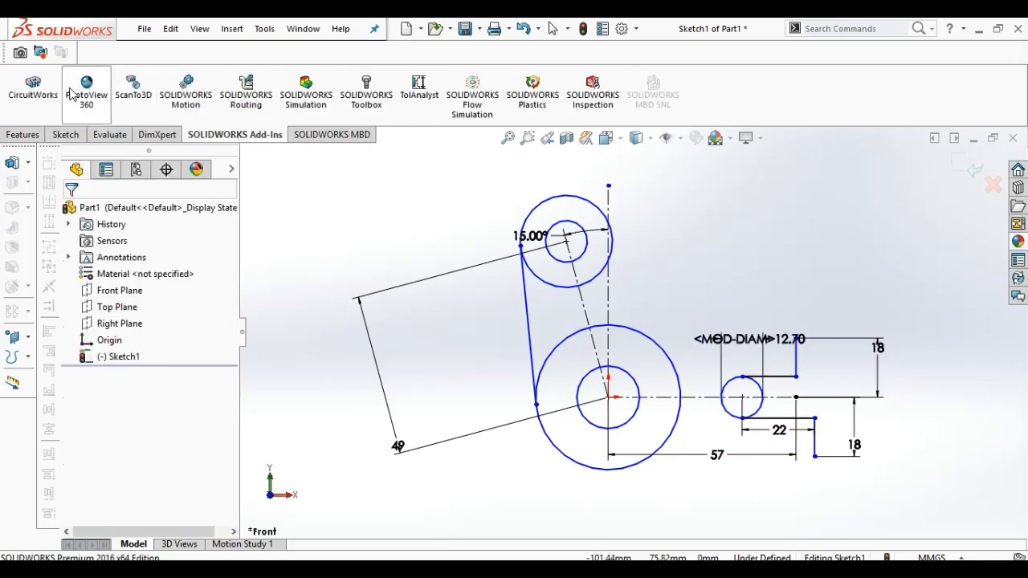
left_click(60, 134)
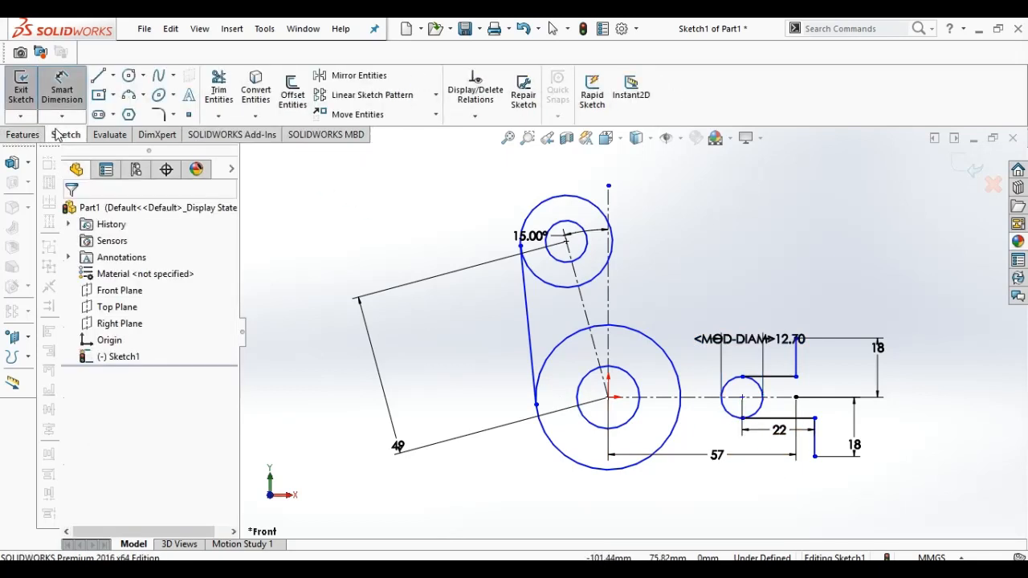
left_click(100, 75)
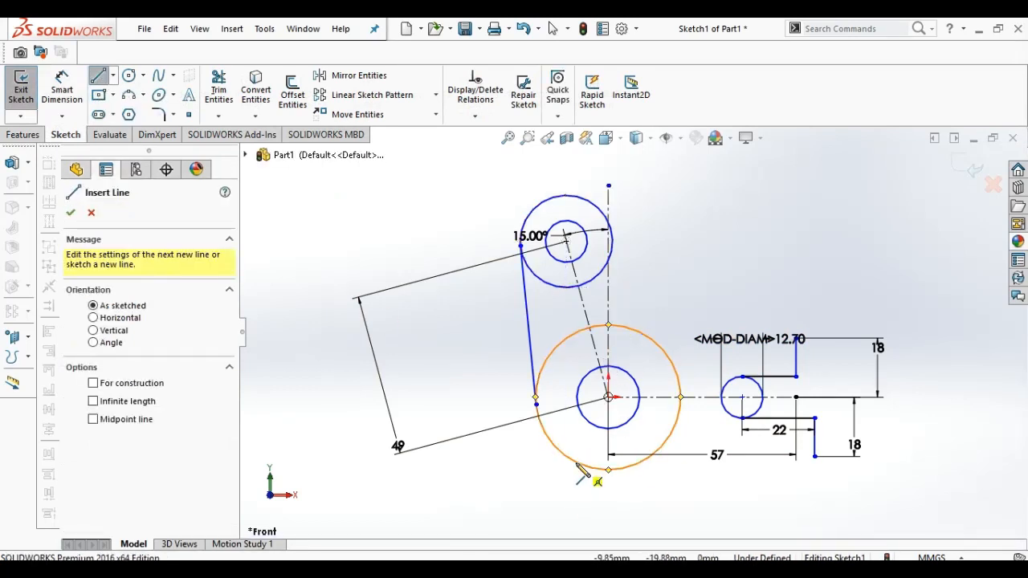
mouse_move(585, 466)
left_mouse_down()
mouse_move(633, 467)
mouse_move(585, 518)
left_mouse_up()
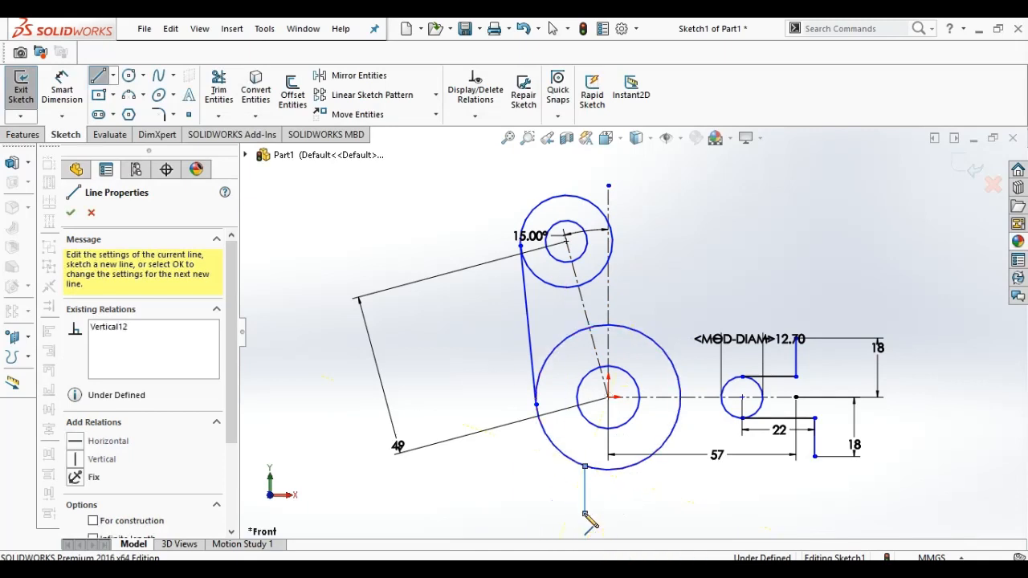
key("ctrl+z")
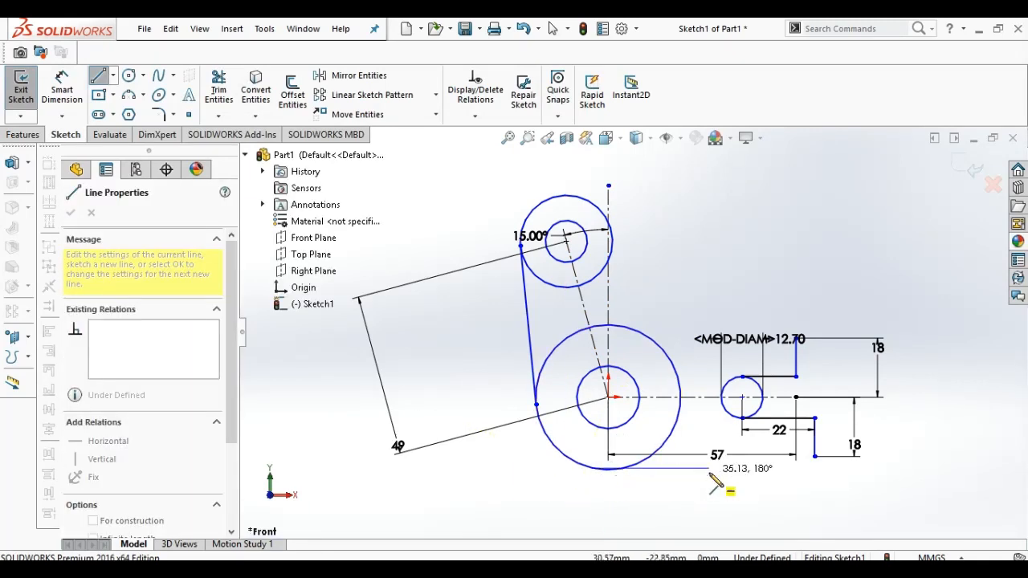
left_click(816, 457)
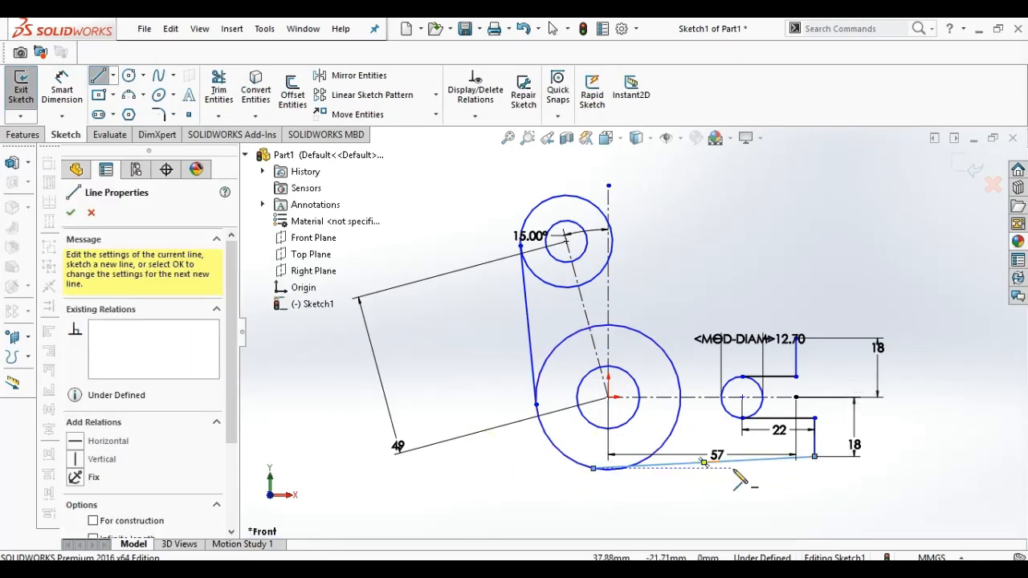
key("ctrl+z")
- Draw a line from the large outer circle's lowest point to the lower vertical line's bottom end, and delete the slot circle's diameter dimension
left_click(608, 470)
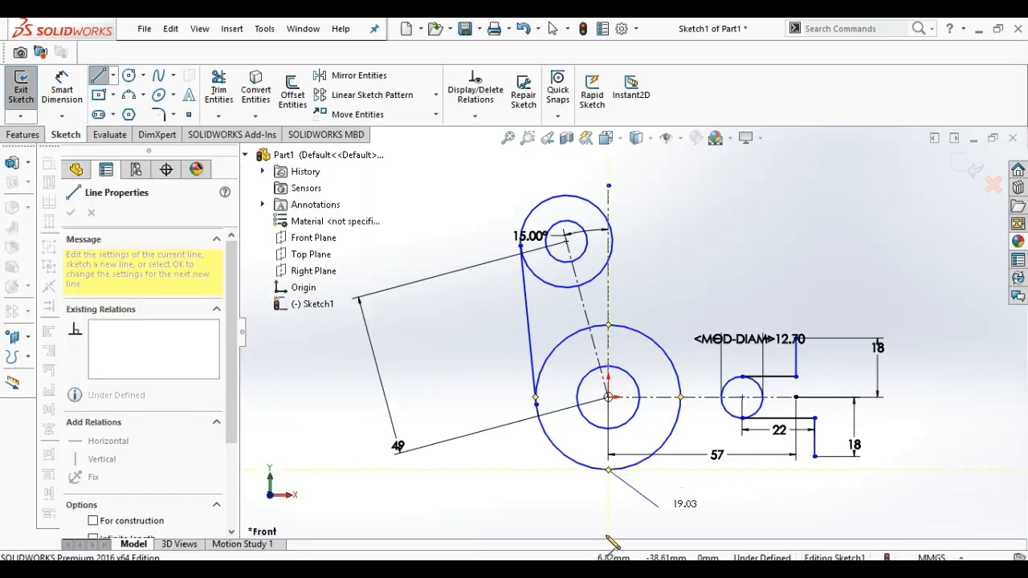
left_click(815, 457)
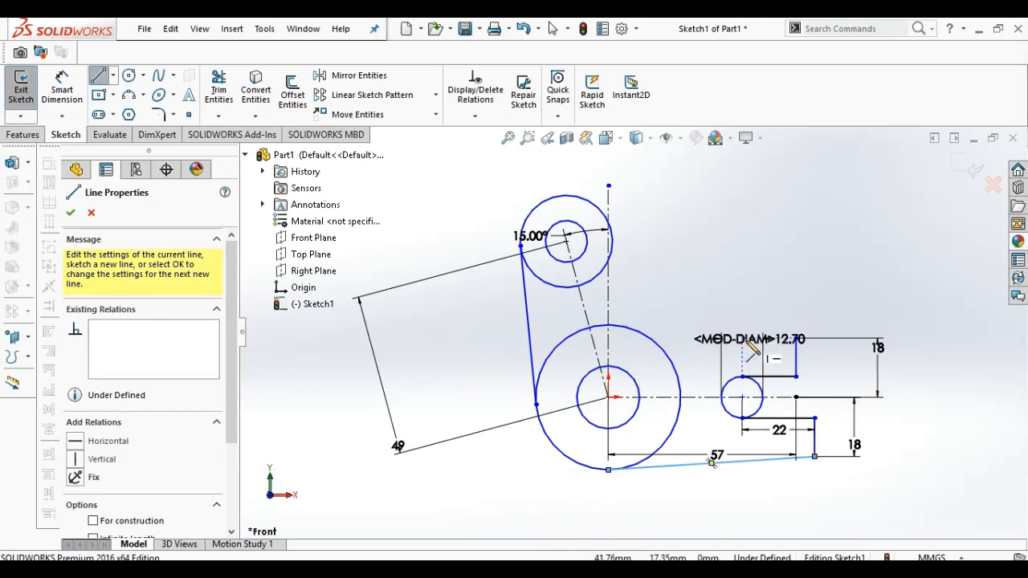
key("Escape")
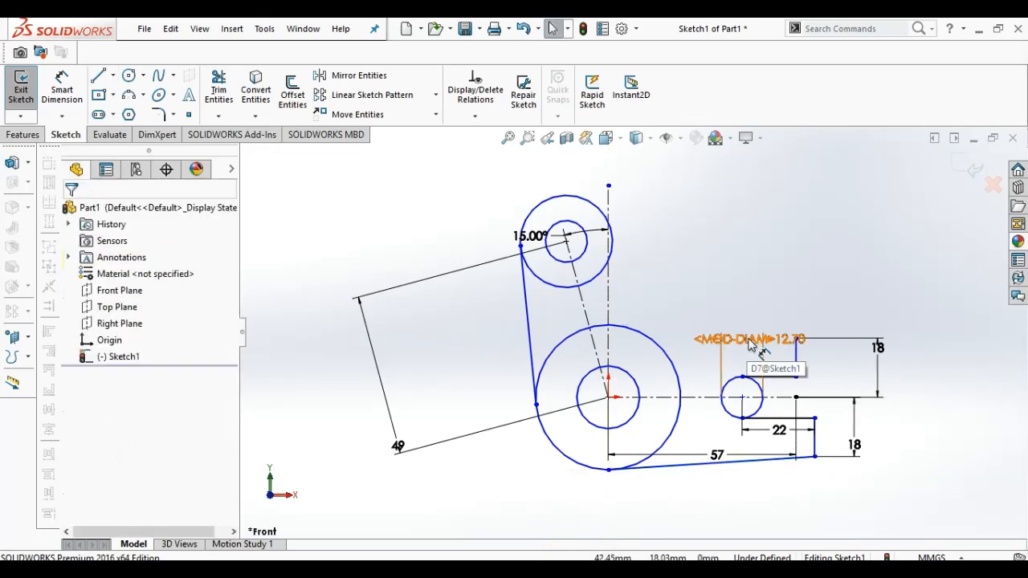
left_click(749, 343)
key("Delete")
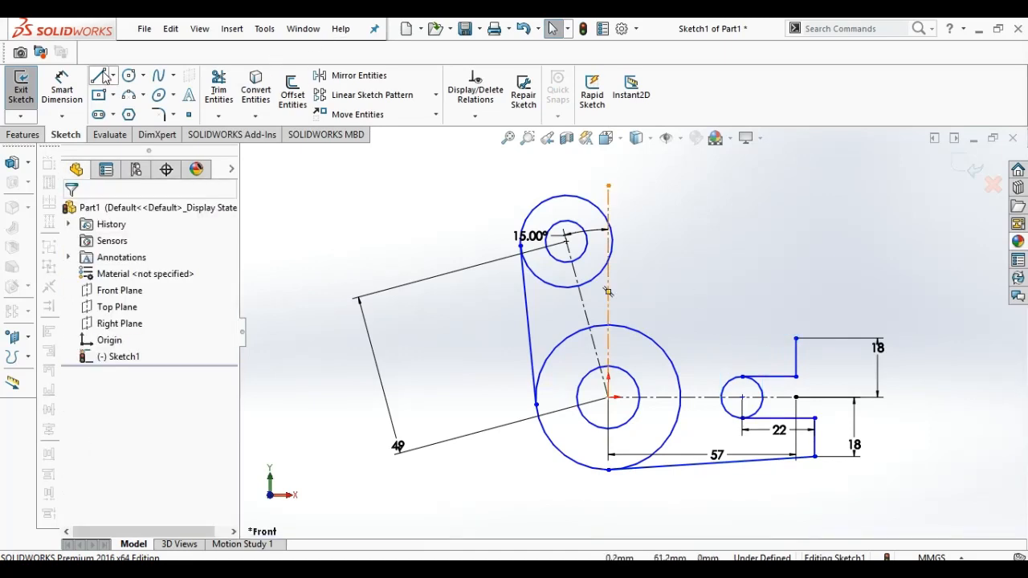
- Draw a concave three-point arc of about 72 mm radius from the upper vertical line's top end to the upper outer circle's right side
left_click(128, 94)
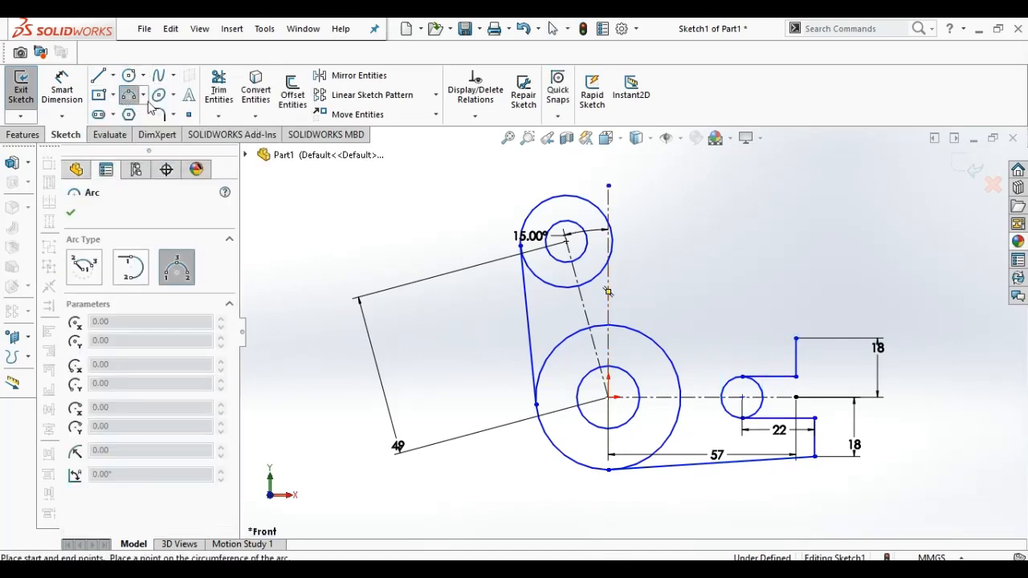
left_click(795, 339)
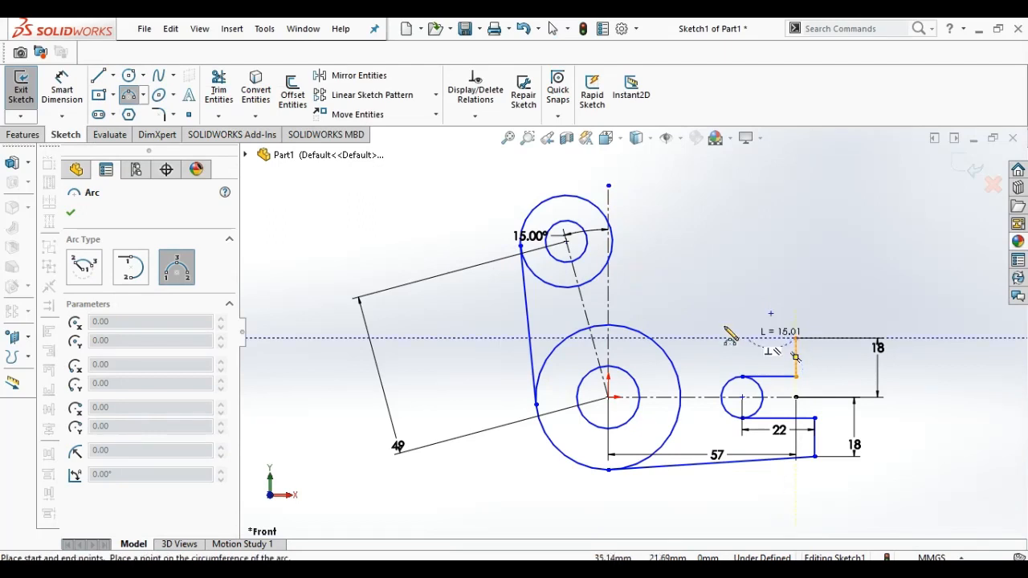
left_click(611, 235)
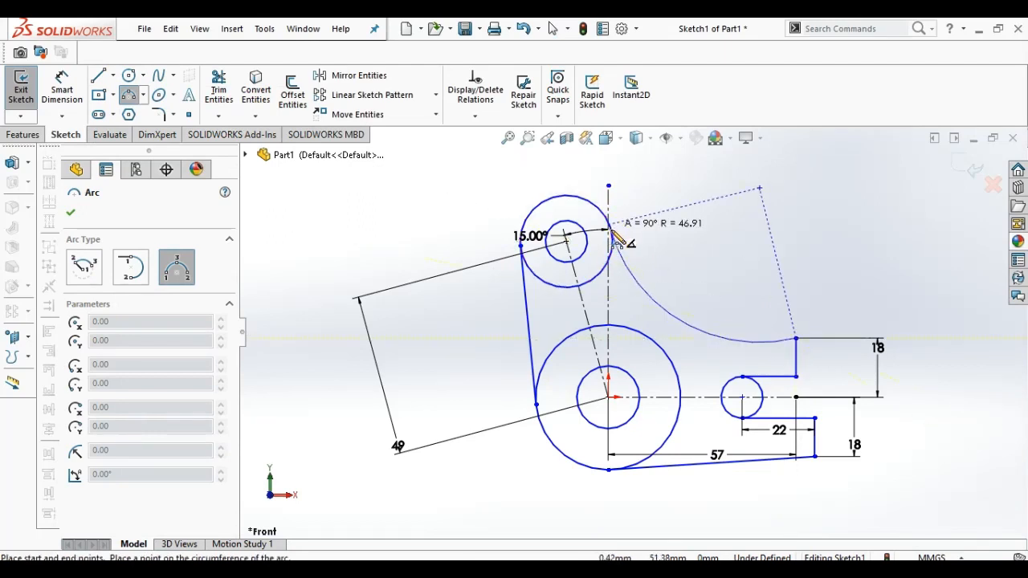
left_click(629, 256)
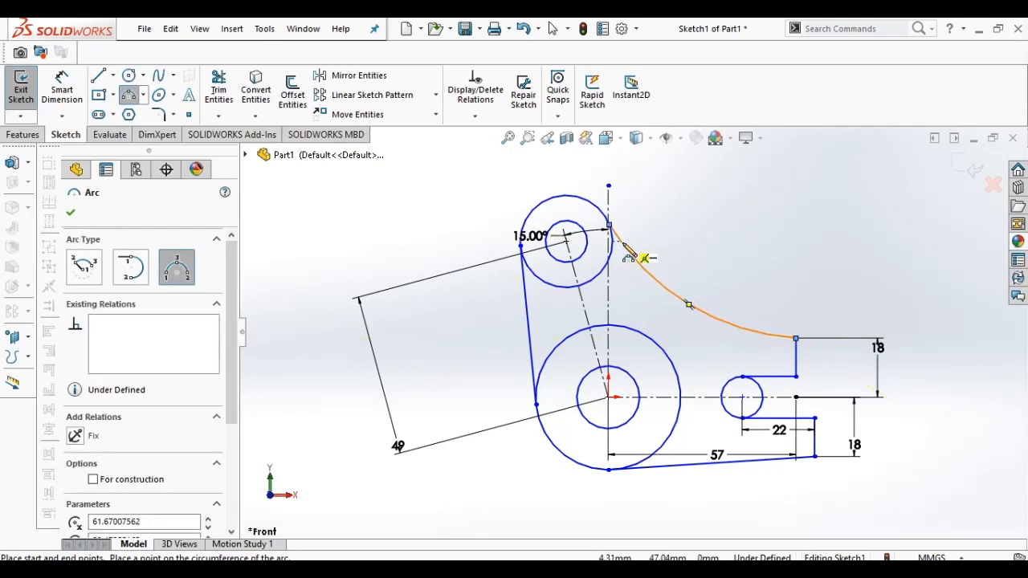
- Dimension the concave arc's radius as 67 mm
left_click(76, 82)
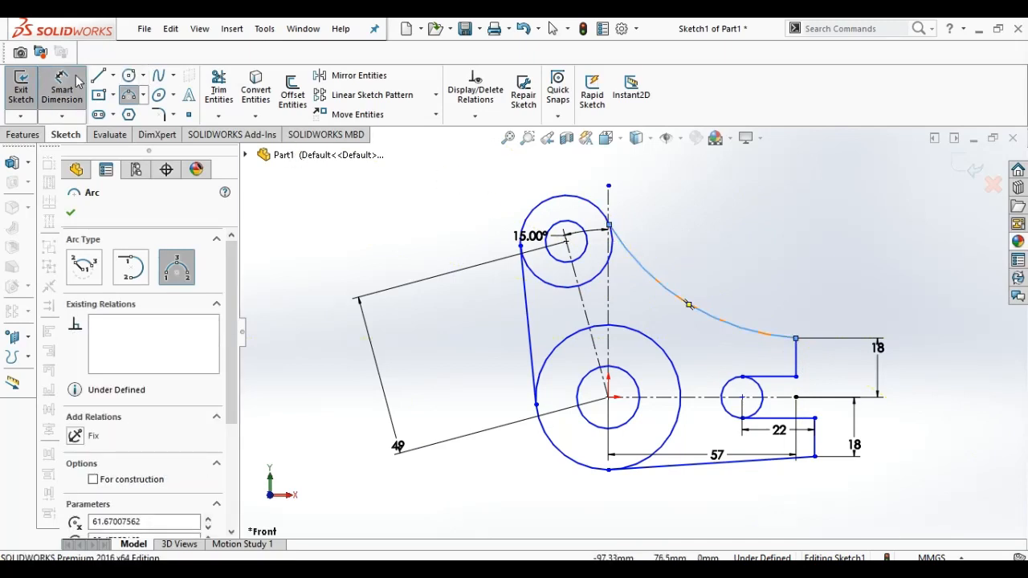
left_click(685, 300)
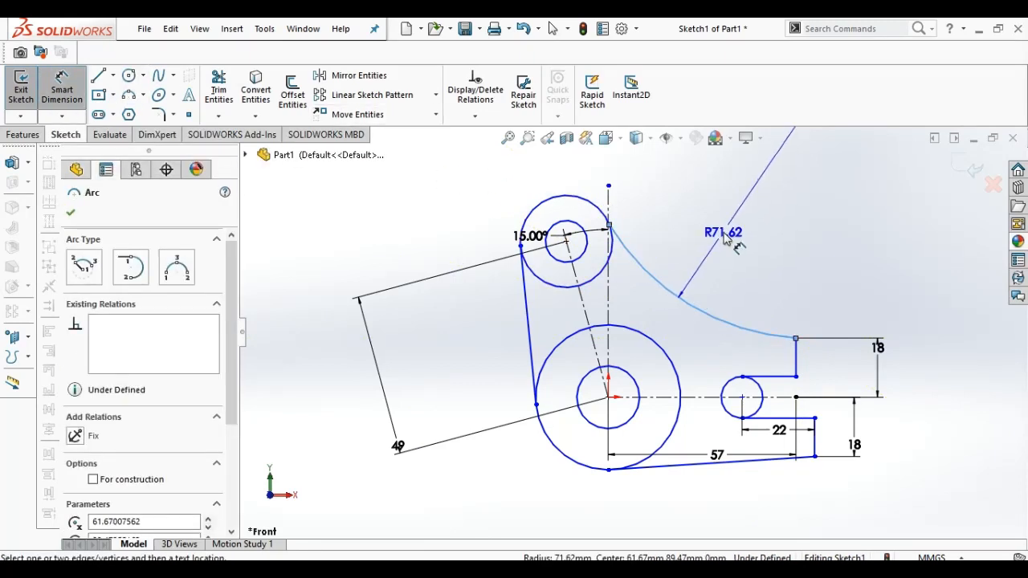
left_click(725, 237)
left_click(725, 233)
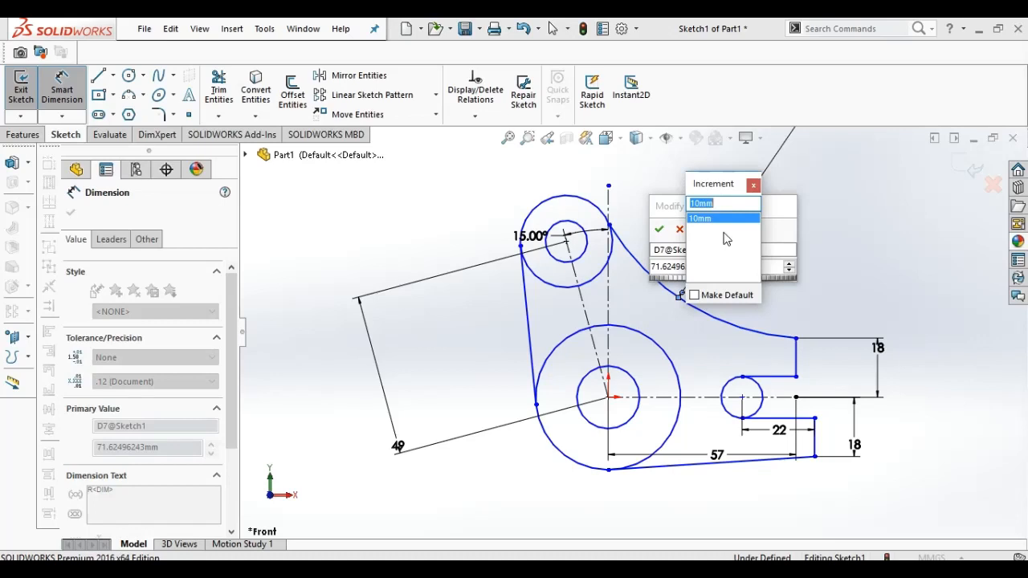
left_click(753, 188)
type("67")
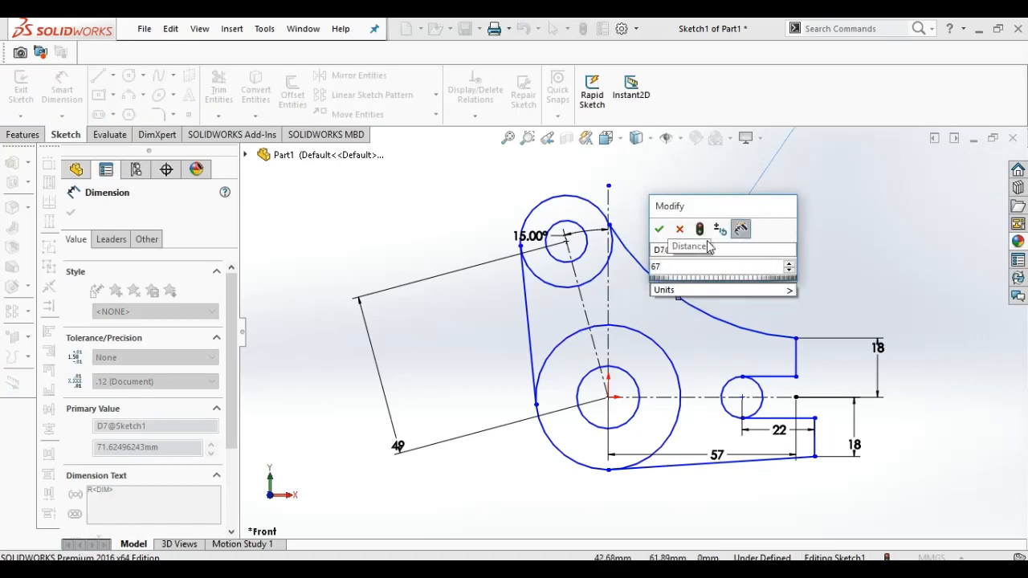
key("Return")
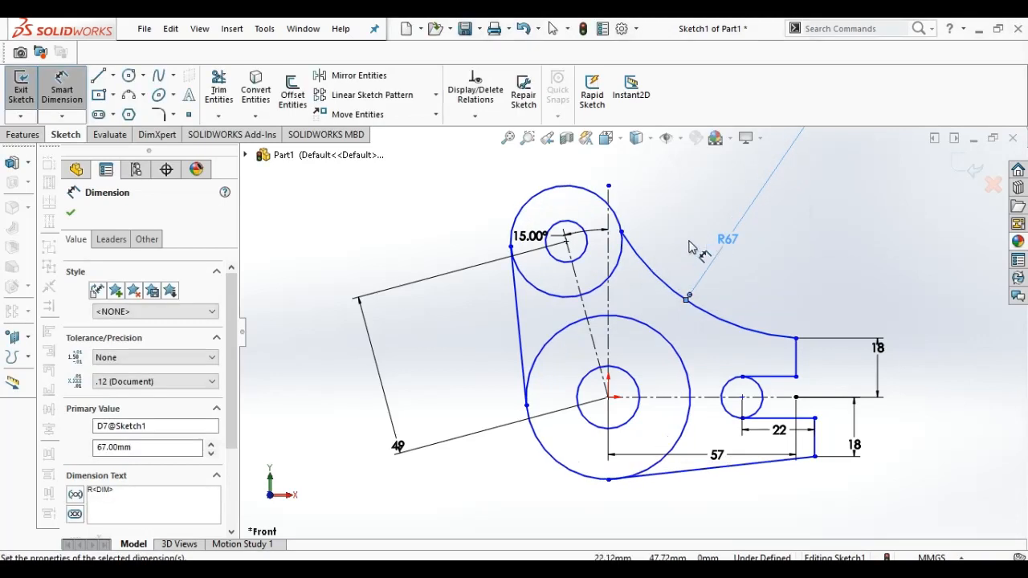
- Dimension the upper outer circle's diameter as 28 mm
left_click(620, 259)
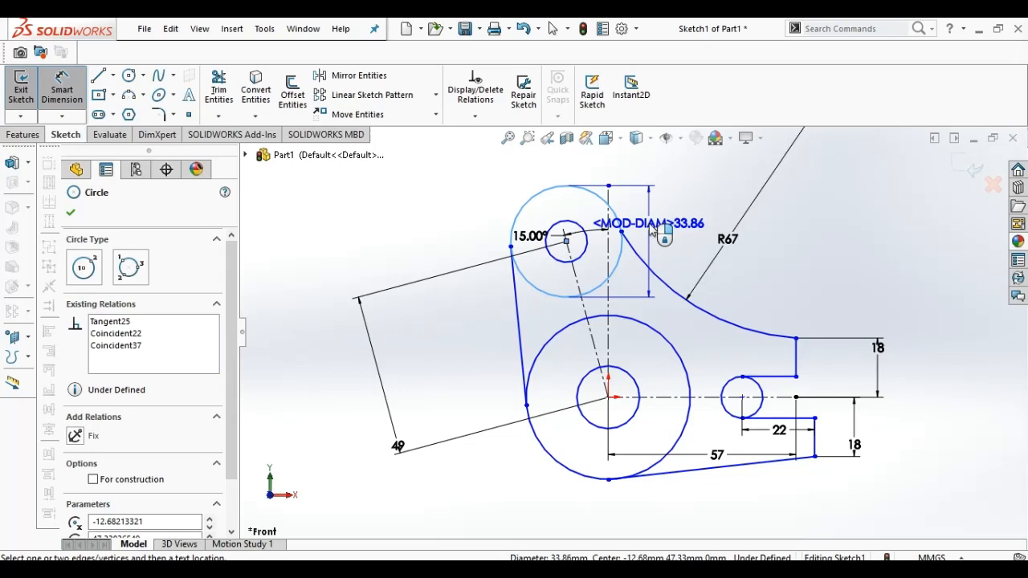
left_click(652, 231)
type("28")
key("Return")
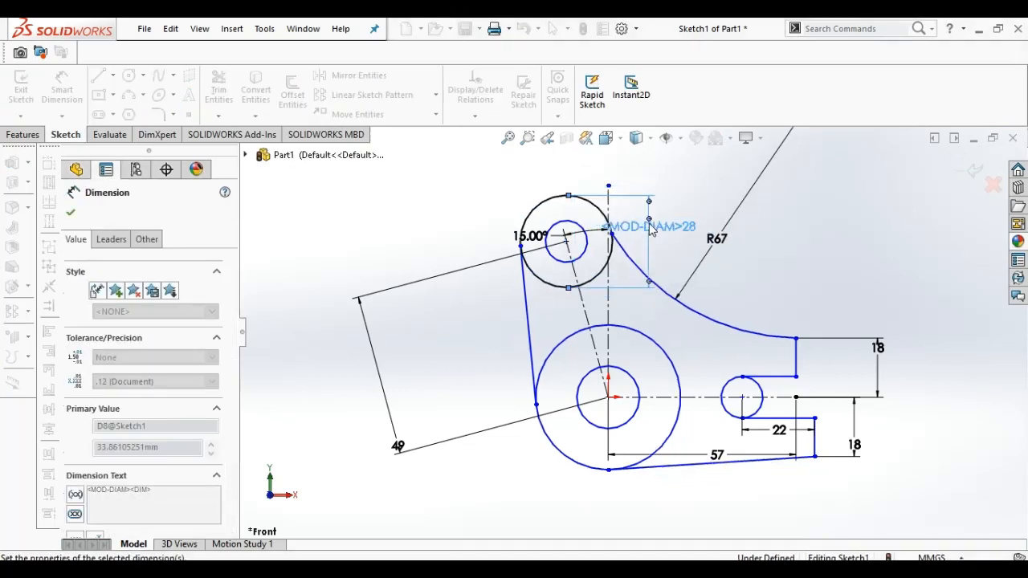
left_click(550, 250)
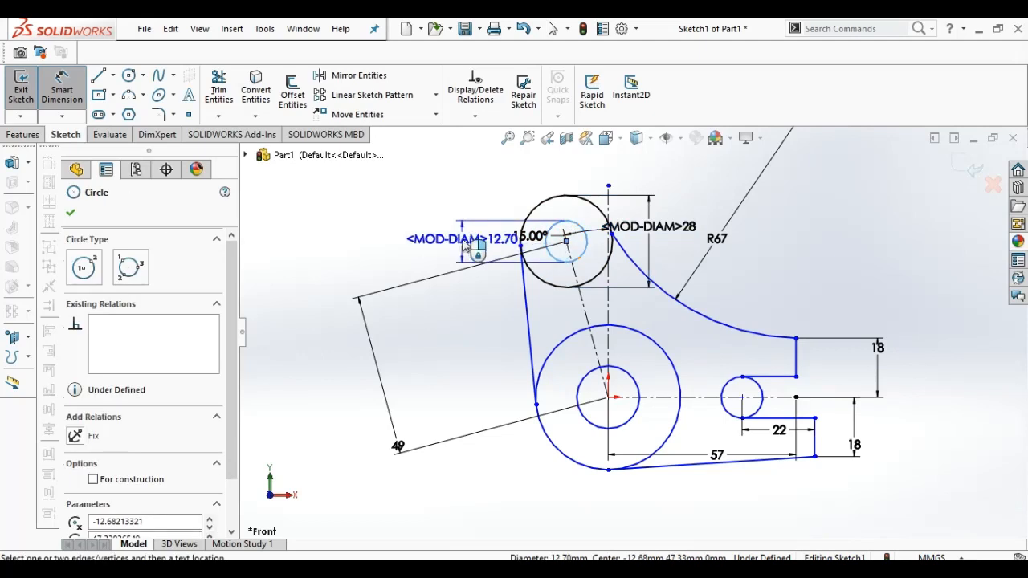
key("Escape")
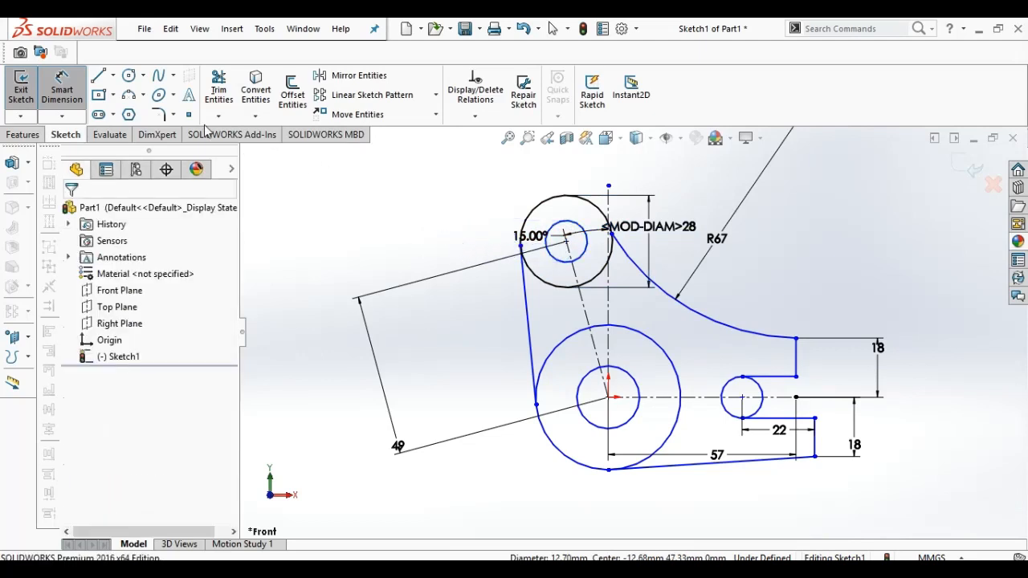
- Power-trim the large outer circle's segments inside the profile and the slot circle's half facing the open end
left_click(219, 88)
mouse_move(551, 328)
left_mouse_down()
mouse_move(565, 368)
mouse_move(594, 323)
mouse_move(601, 337)
mouse_move(666, 333)
left_mouse_up()
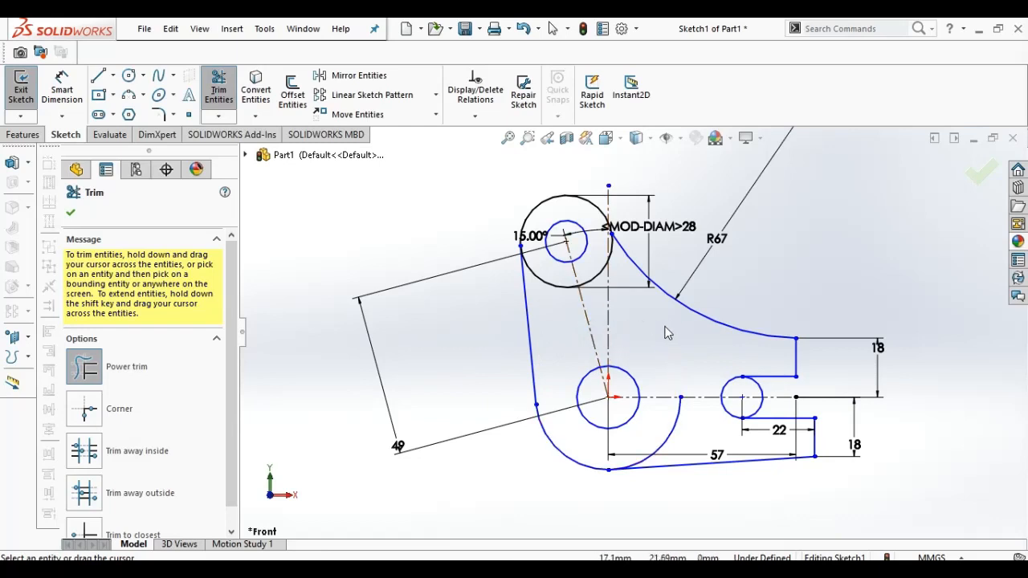
left_click_drag(659, 427, 692, 432)
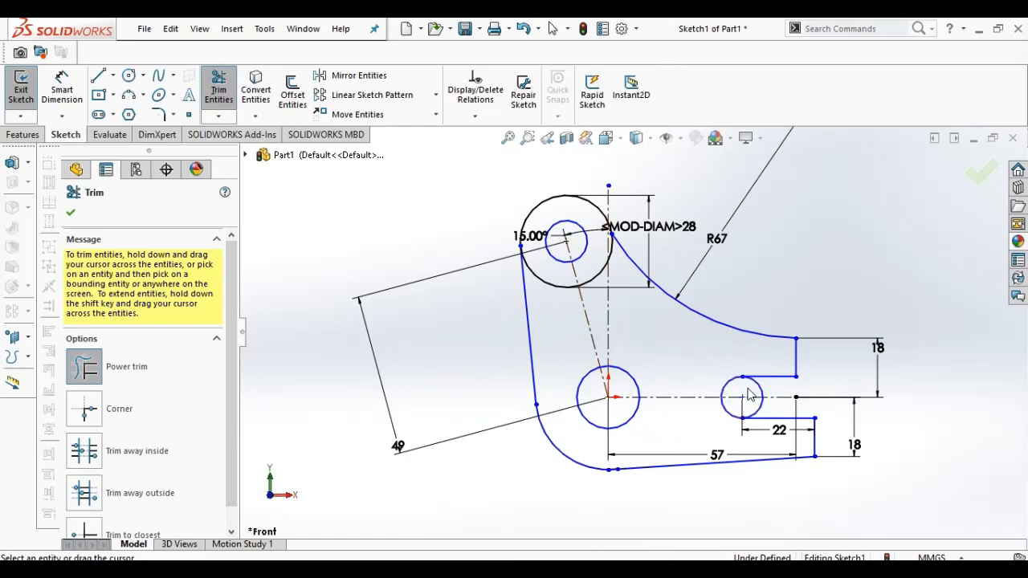
left_click_drag(748, 389, 768, 387)
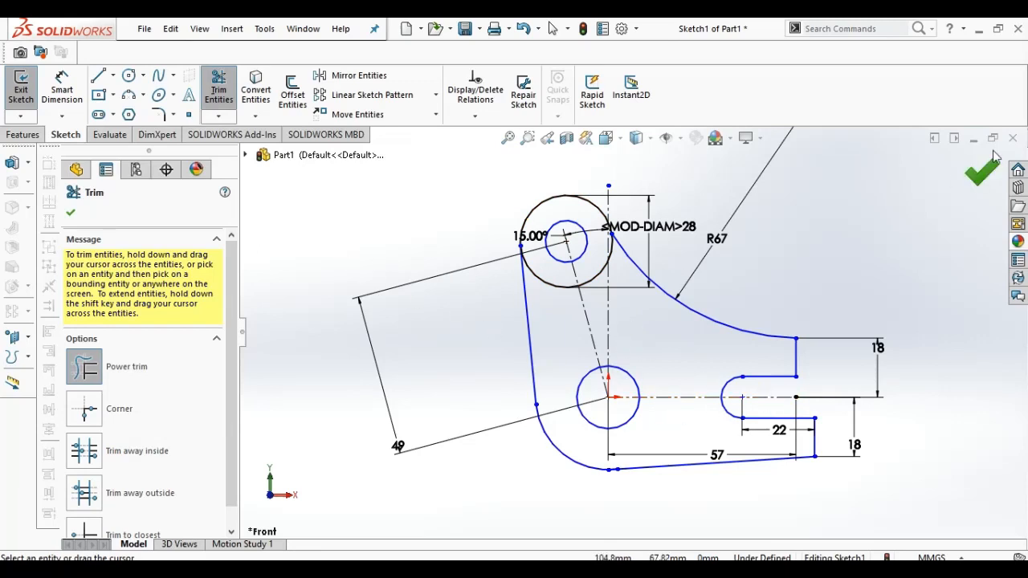
left_click(982, 172)
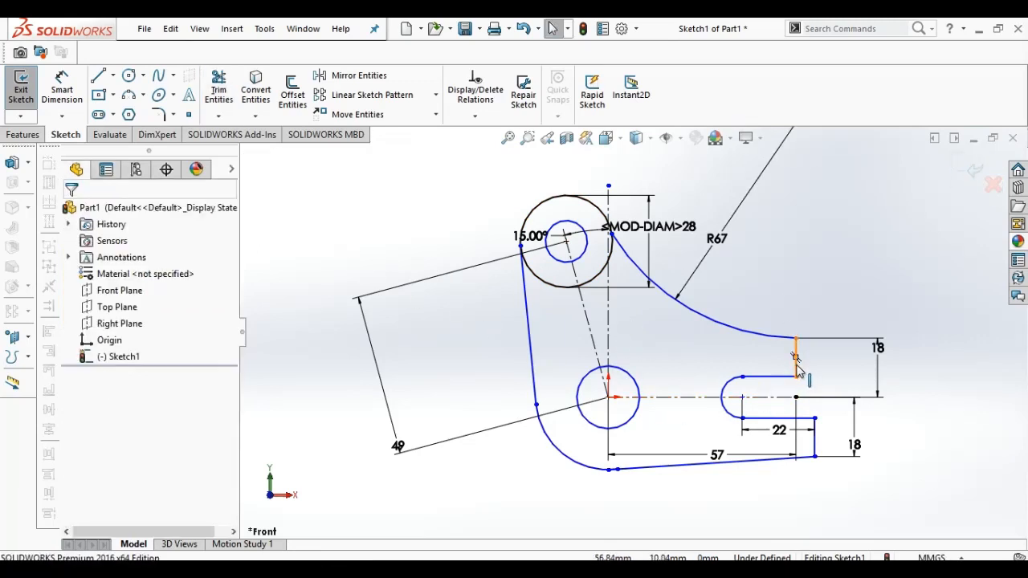
- Move the upper vertical line at the slot's open end into alignment with the lower one, and delete its 18 mm dimension
left_click_drag(797, 370, 815, 364)
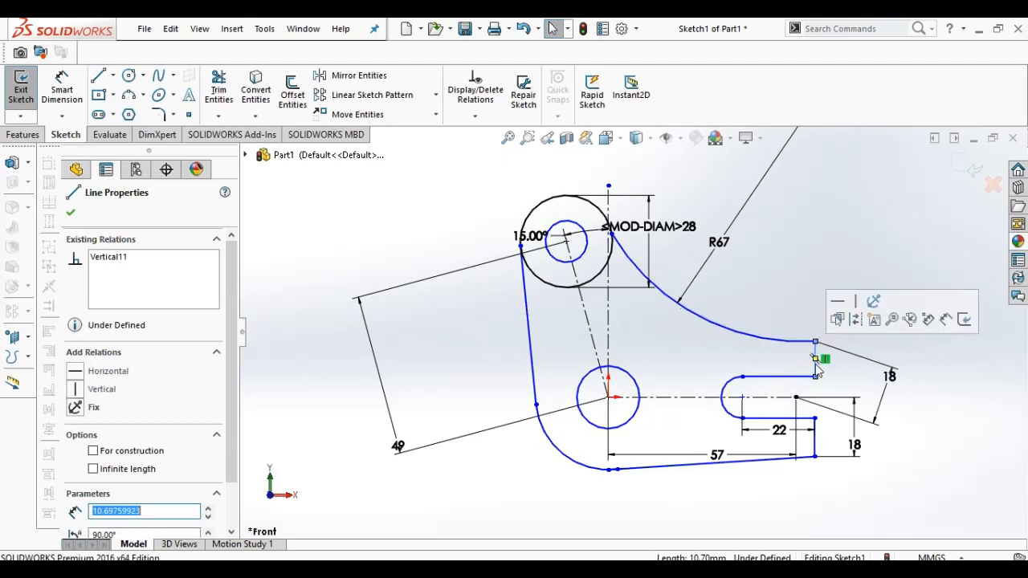
left_click(888, 380)
double_click(887, 385)
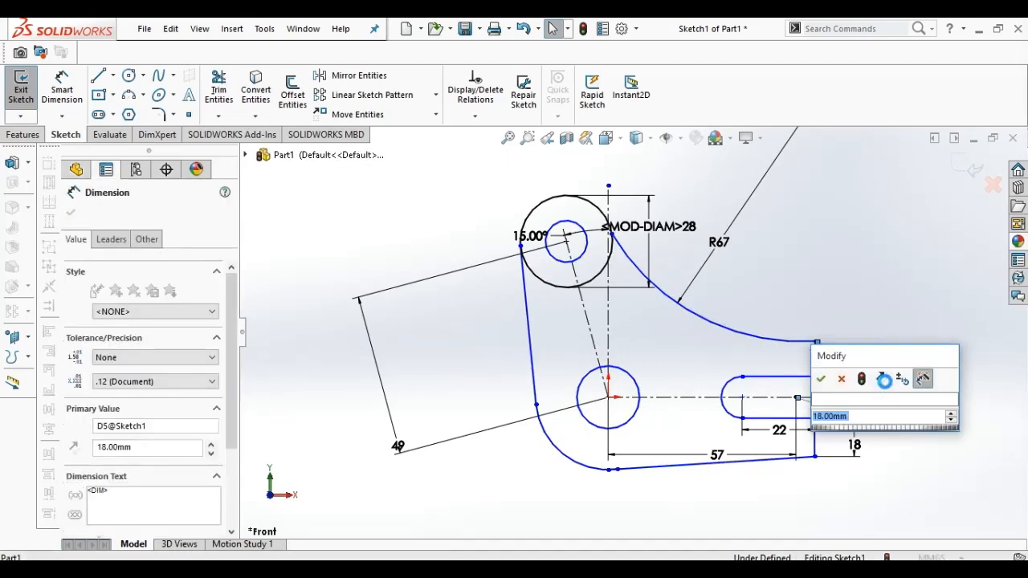
key("BackSpace")
type("18")
key("Return")
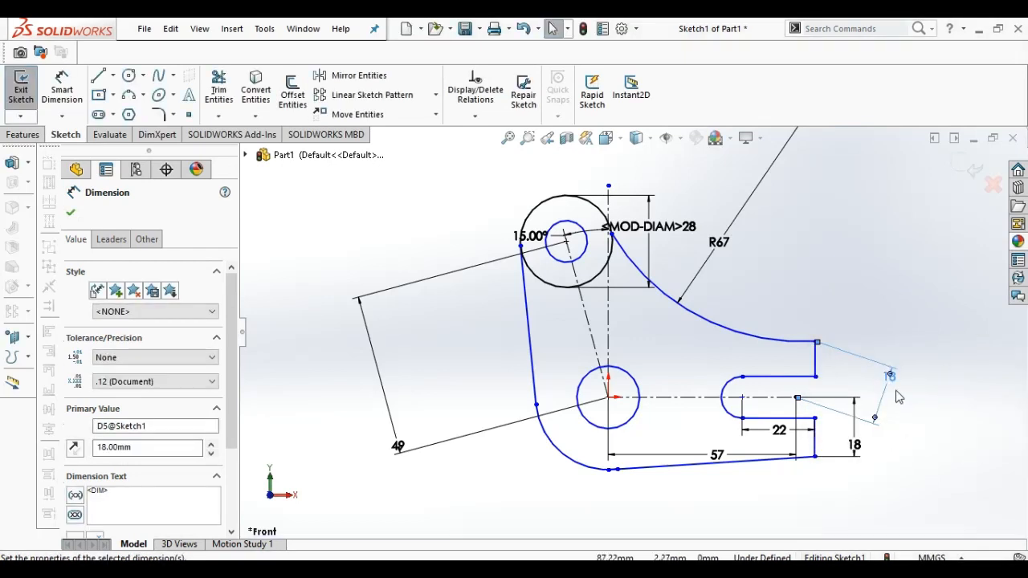
key("Delete")
- Dimension the vertical distance from the horizontal centerline's right endpoint to the moved upper vertical line's top end as 18 mm
left_click(61, 87)
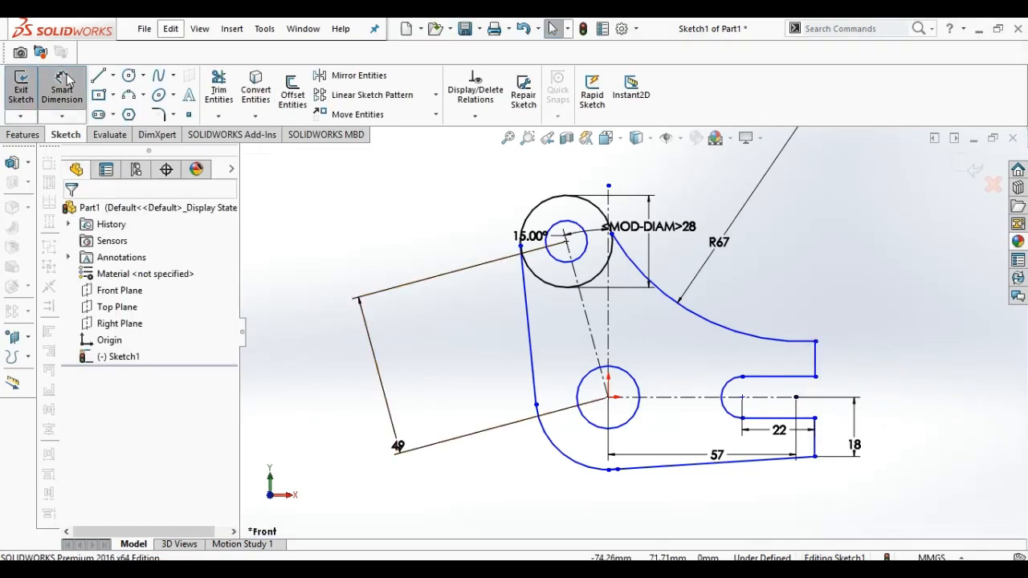
left_click(795, 397)
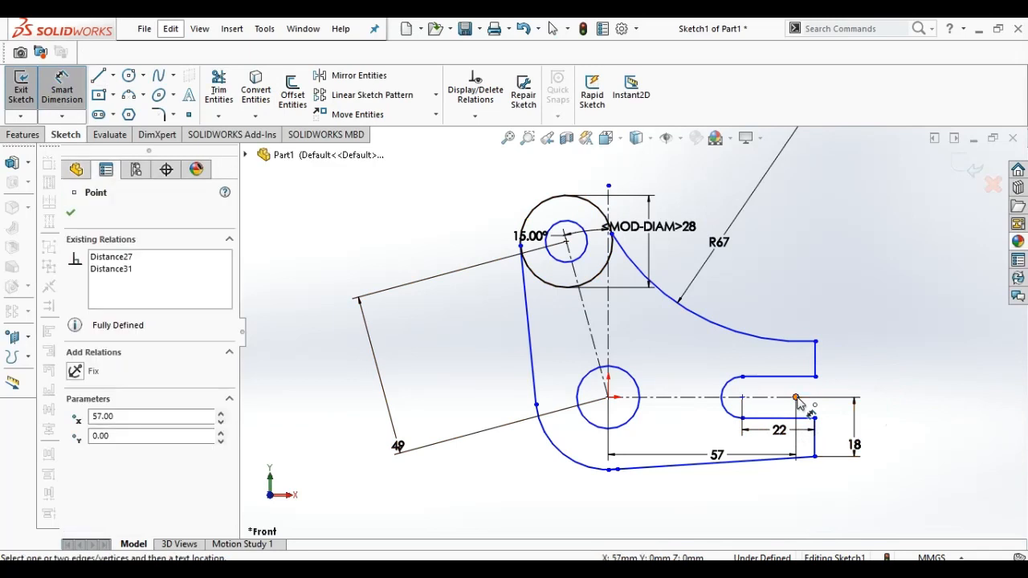
left_click(816, 342)
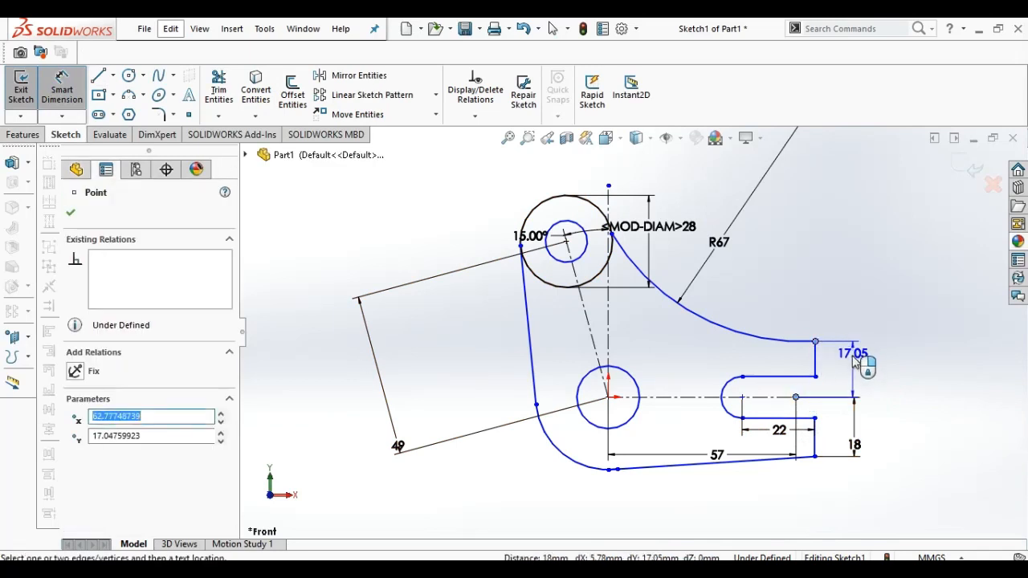
left_click(858, 357)
type("18")
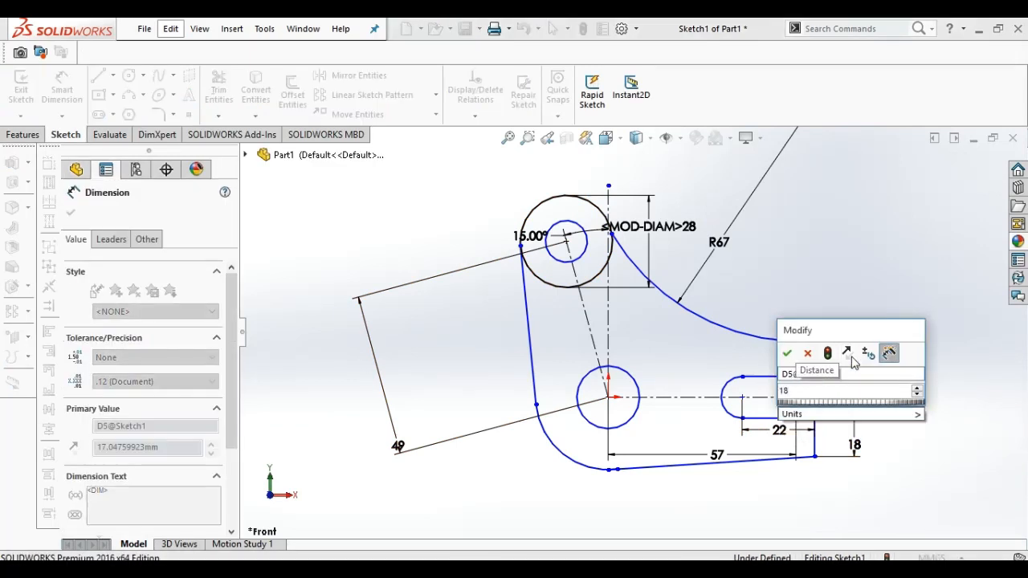
key("Return")
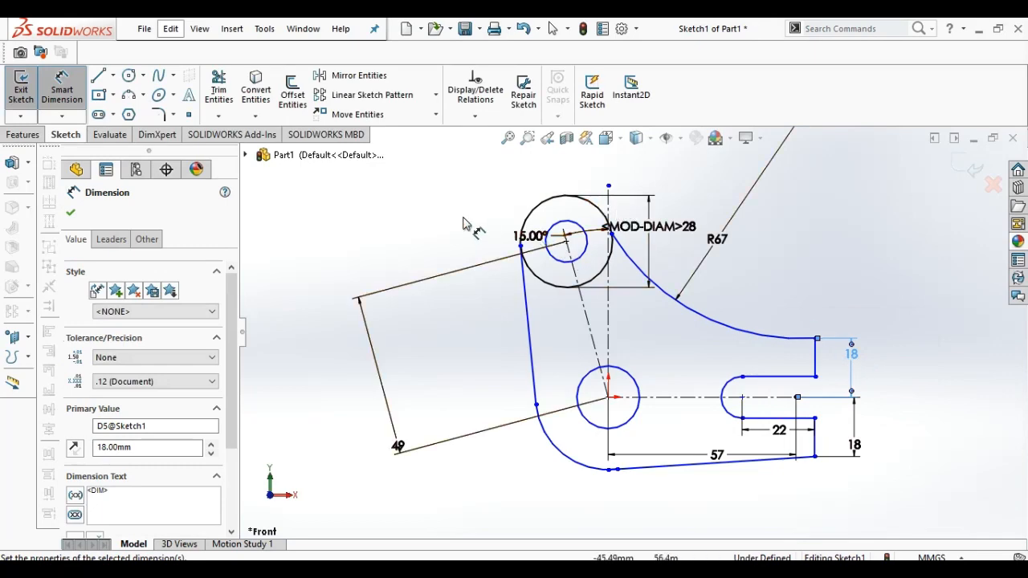
- Try to extrude the lever sketch as a boss
left_click(36, 138)
left_click(27, 92)
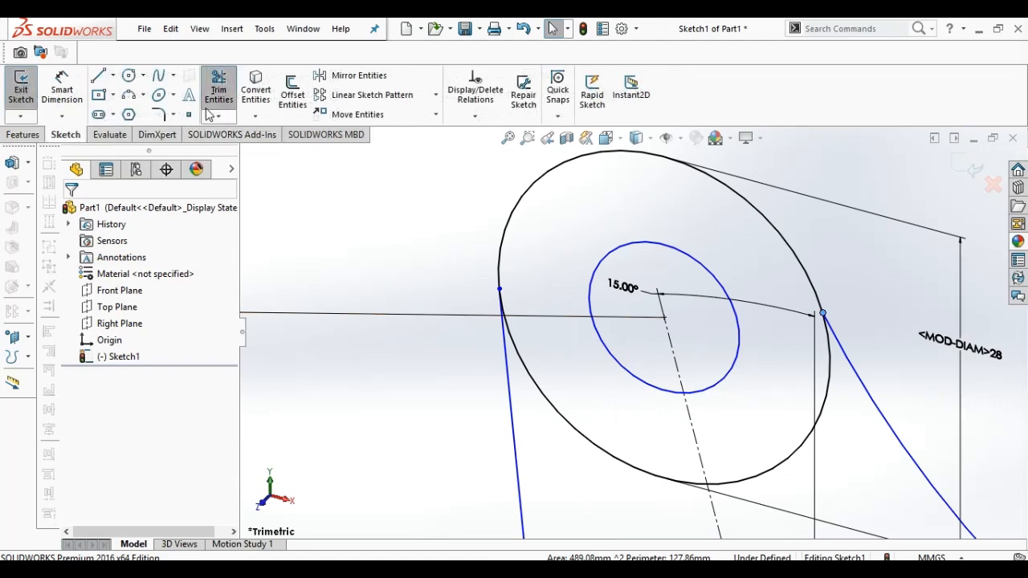
- Power-trim the 28 mm circle's two lower segments inside the profile, and move the concave arc's upper endpoint farther up the remaining arc
left_click(218, 88)
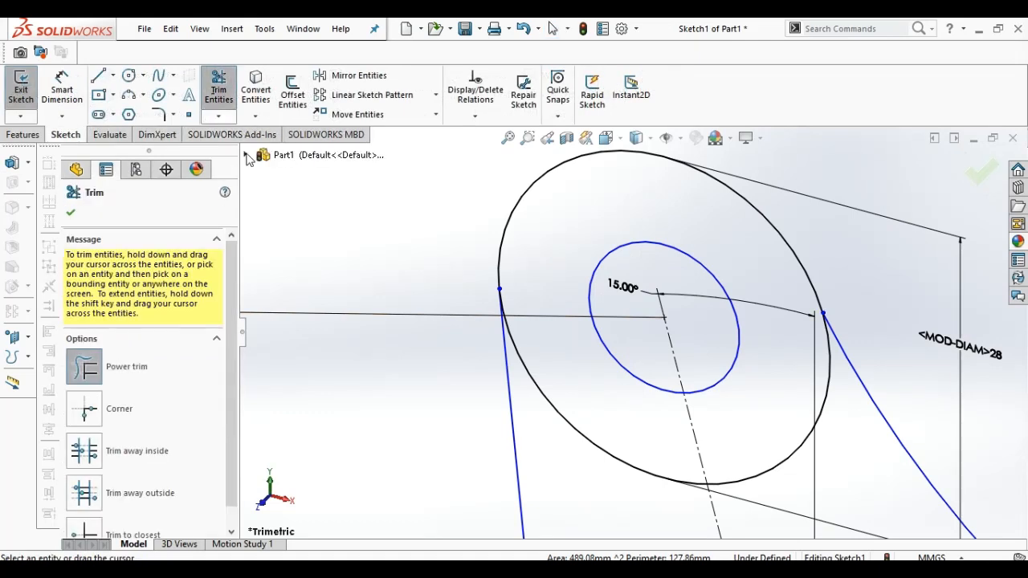
left_click(599, 458)
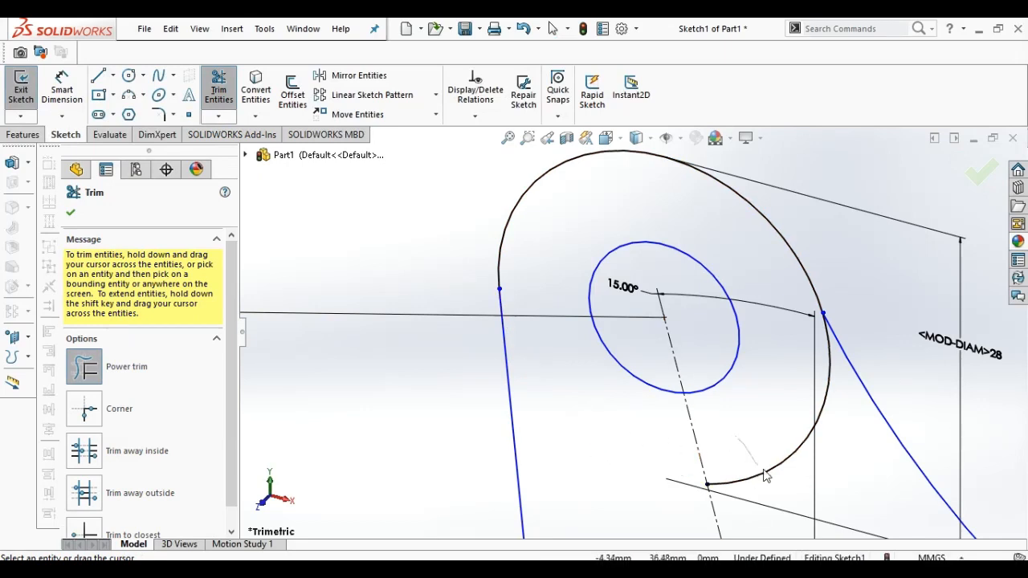
left_click_drag(766, 476, 787, 500)
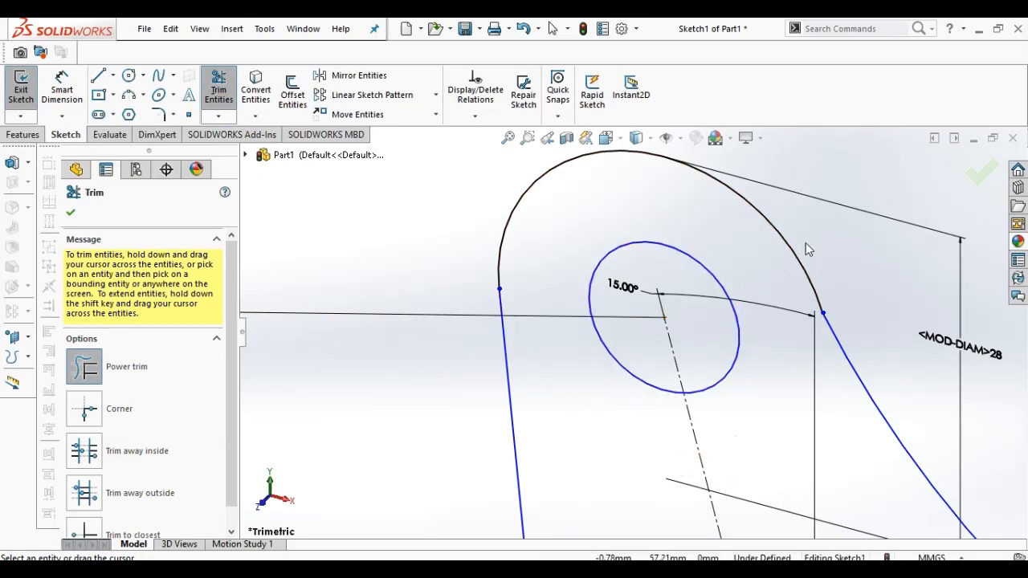
left_click(979, 178)
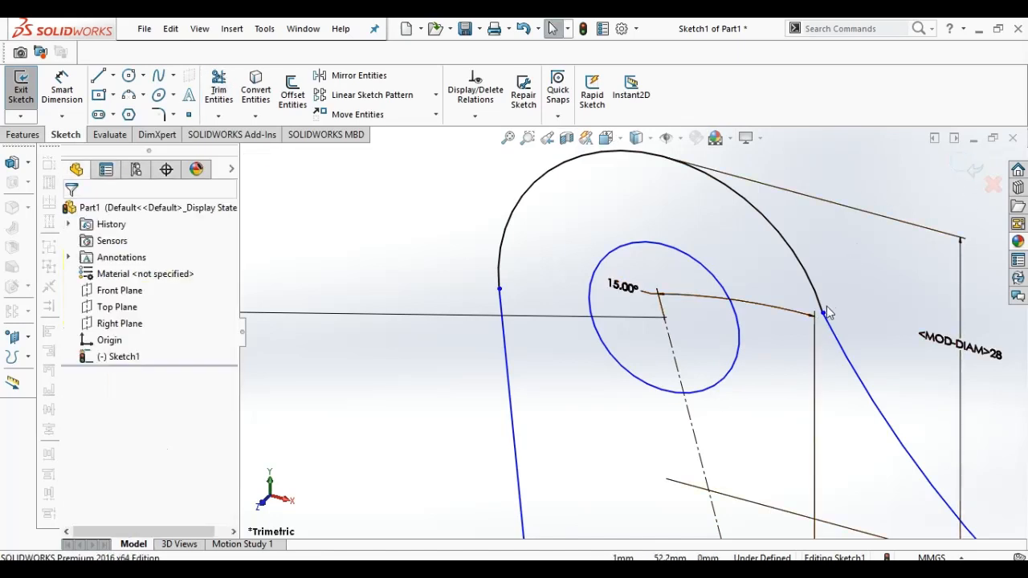
left_click_drag(823, 313, 791, 264)
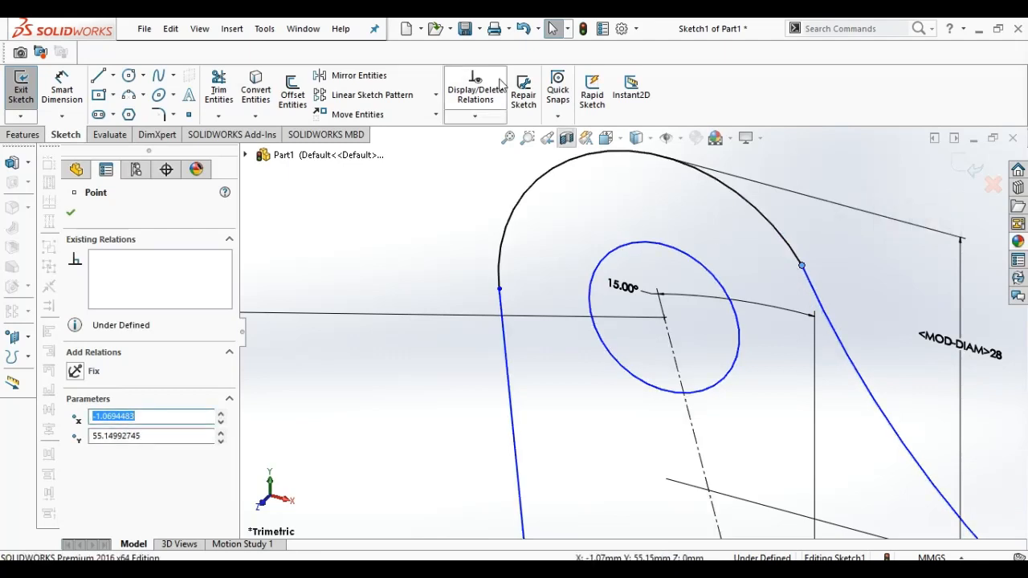
- Extrude the lever profile region as a blind boss with a depth of 28.52 mm
left_click(511, 138)
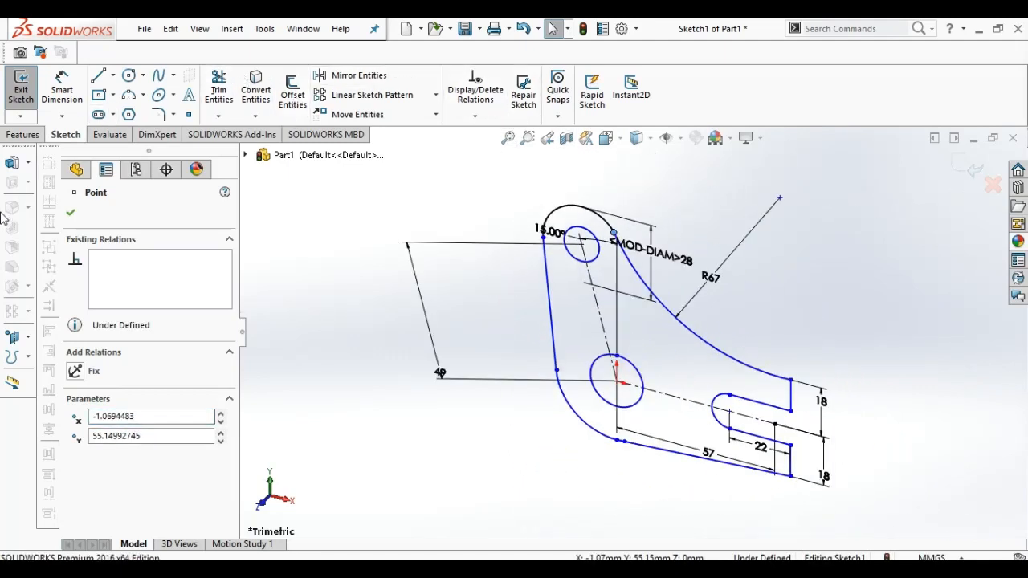
left_click(13, 136)
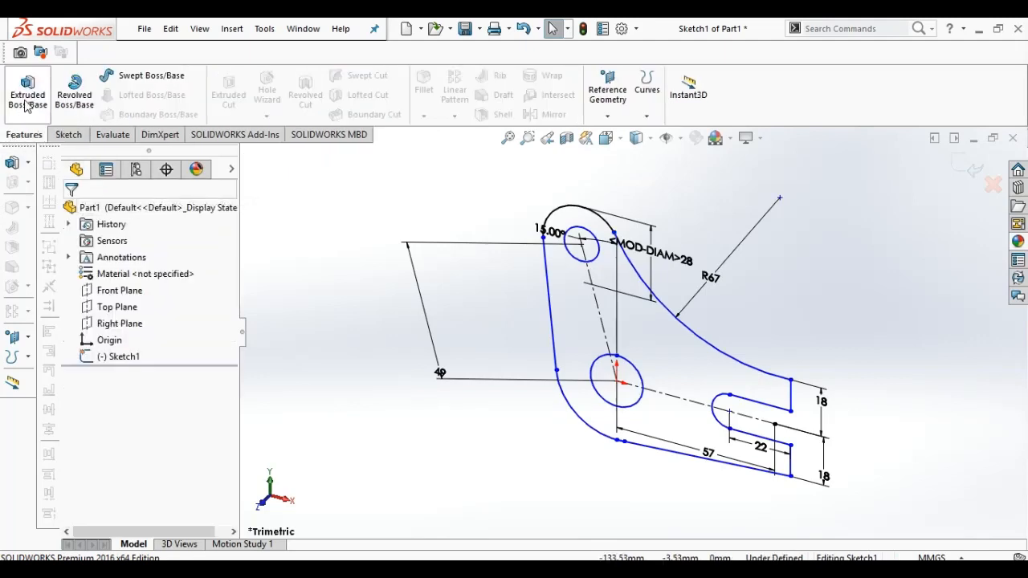
left_click(27, 100)
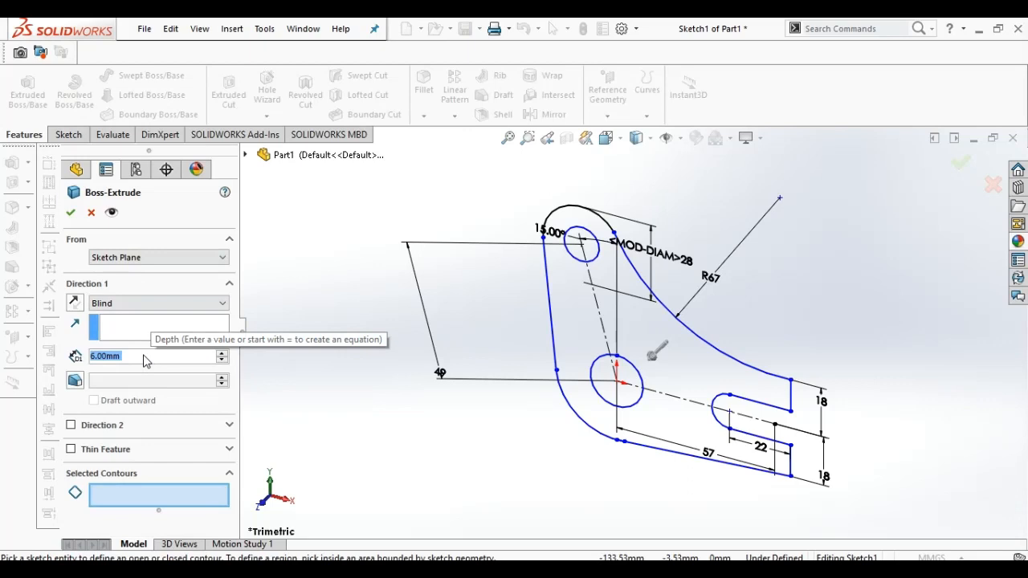
left_click(569, 315)
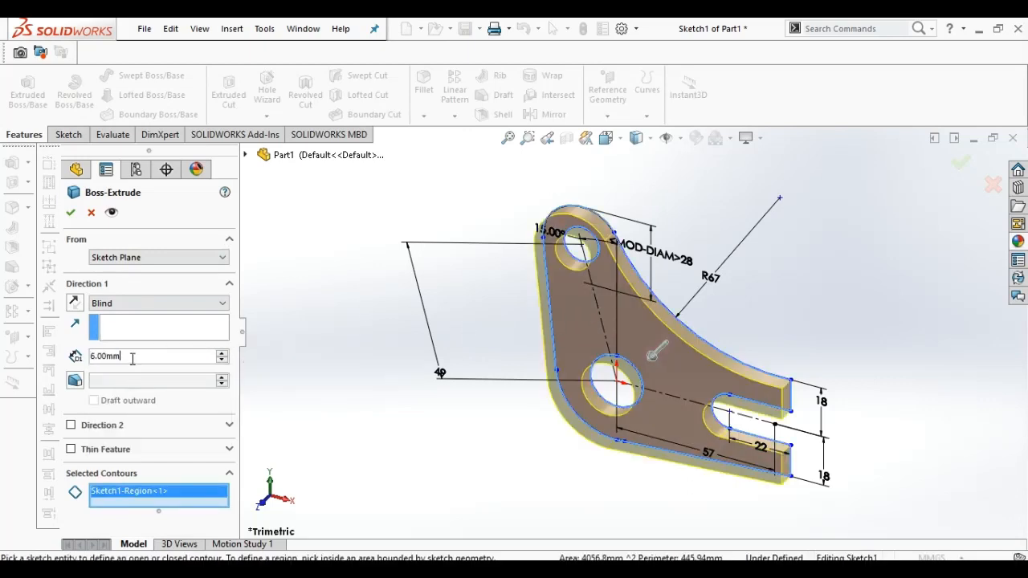
type("2")
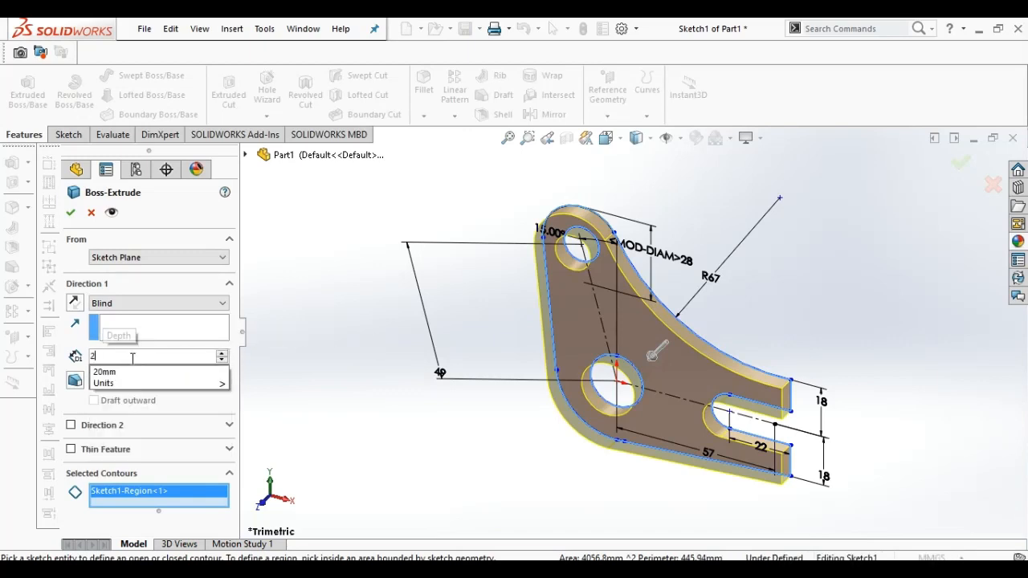
type("8.")
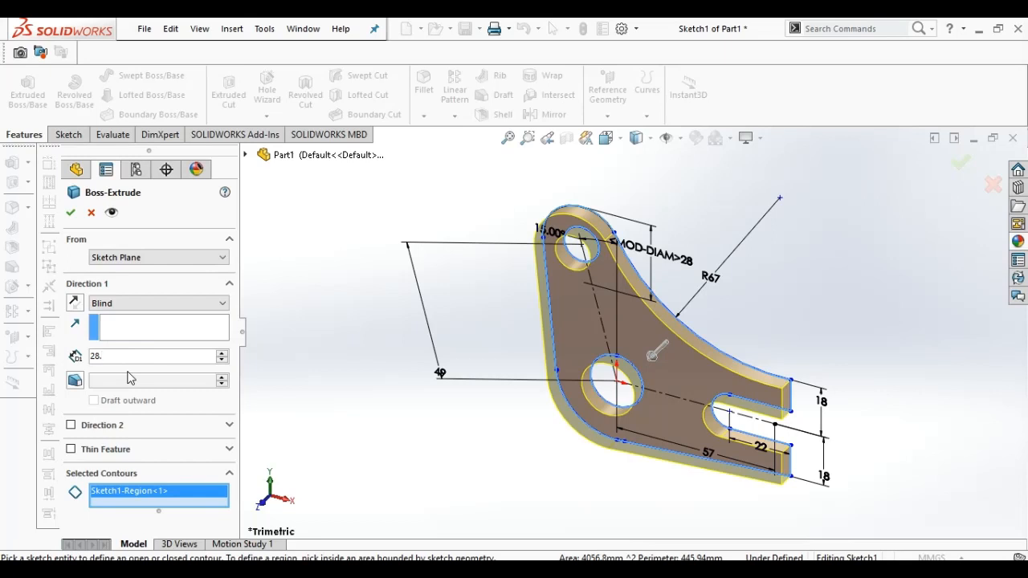
type("5")
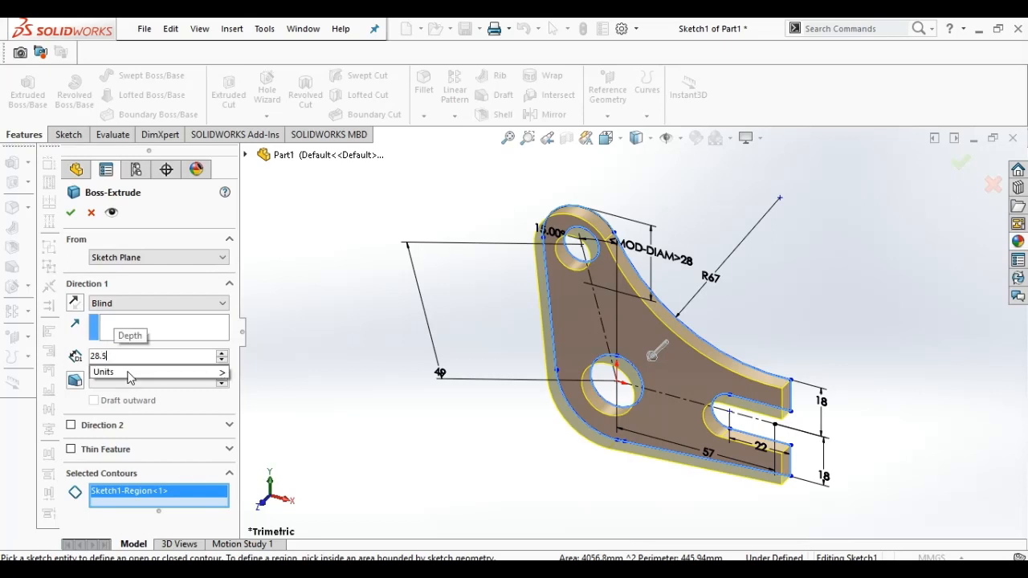
type("2")
key("Return")
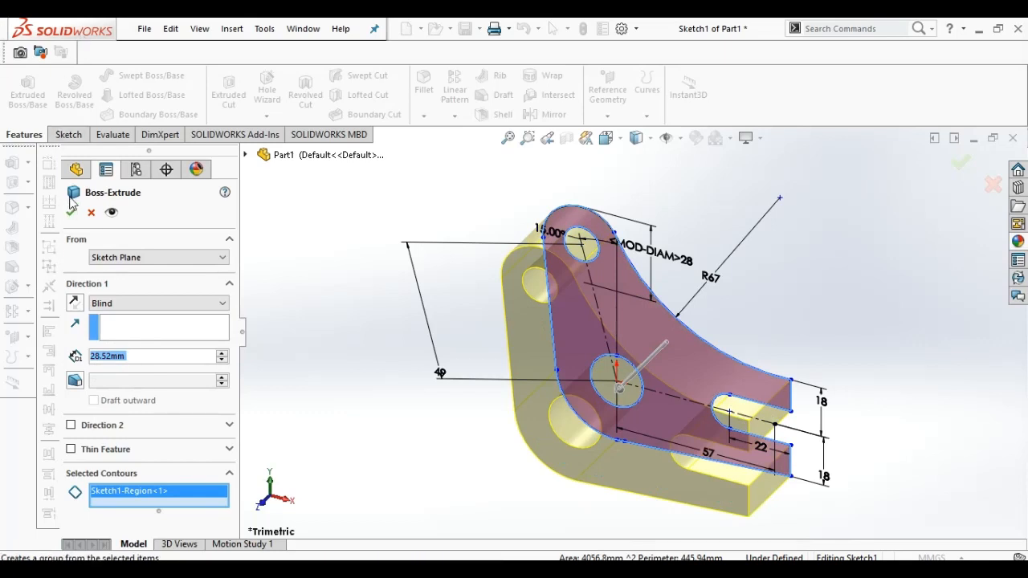
left_click(71, 215)
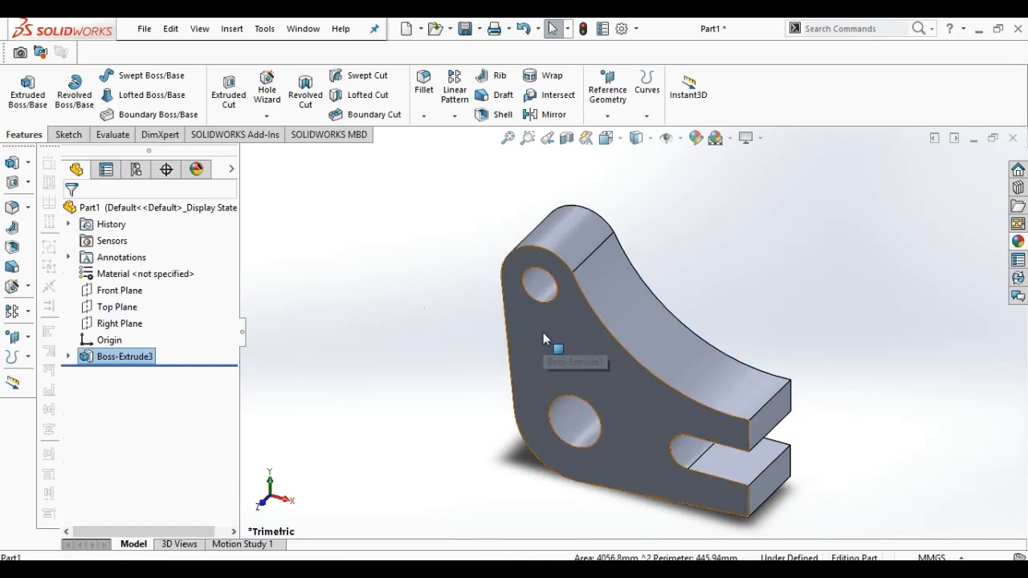
- Start a sketch on the lever's front face and draw a circle of about 19 mm radius centered on the upper hole
left_click(543, 332)
left_click(657, 287)
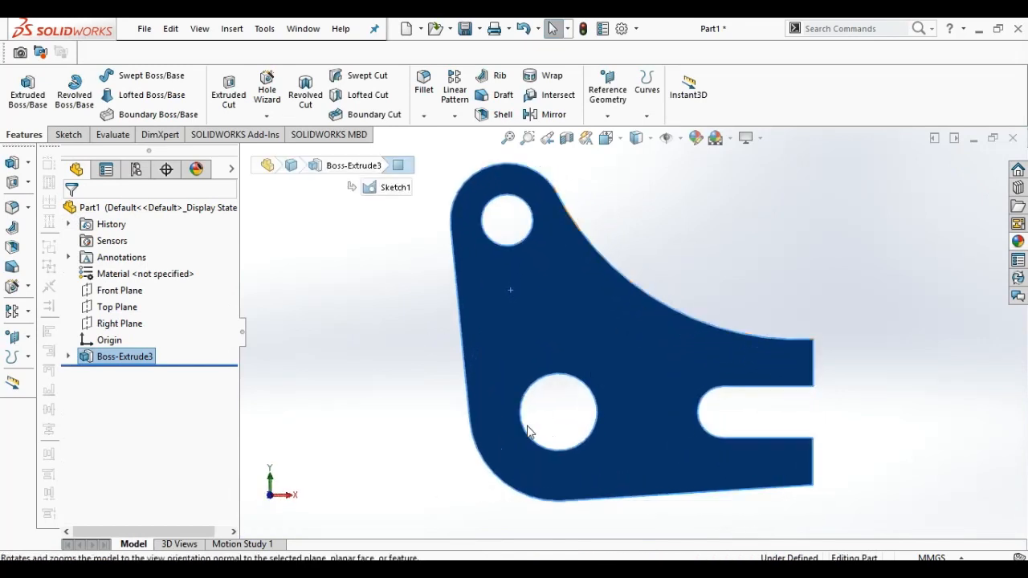
left_click(68, 135)
left_click(129, 75)
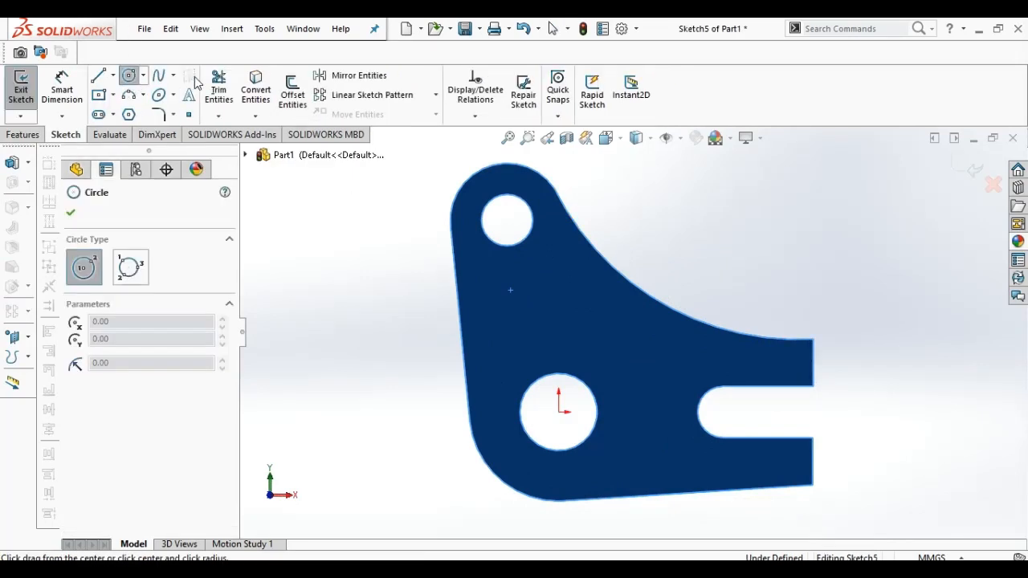
left_click(506, 221)
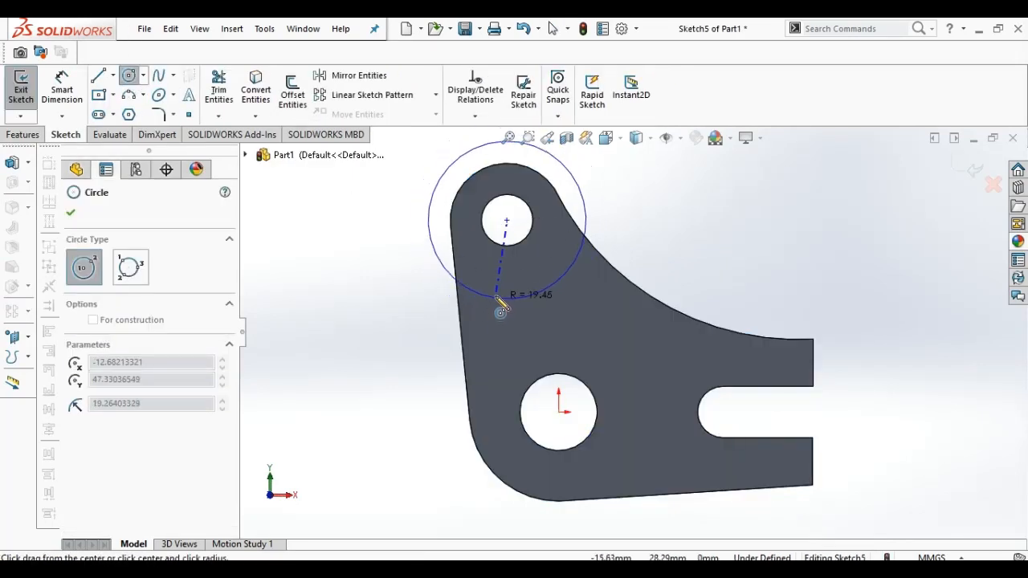
left_click(498, 297)
- Sketch a three-line open rectangle extending from the circle toward the slotted side, with its lower line about 33 mm long
left_click(103, 77)
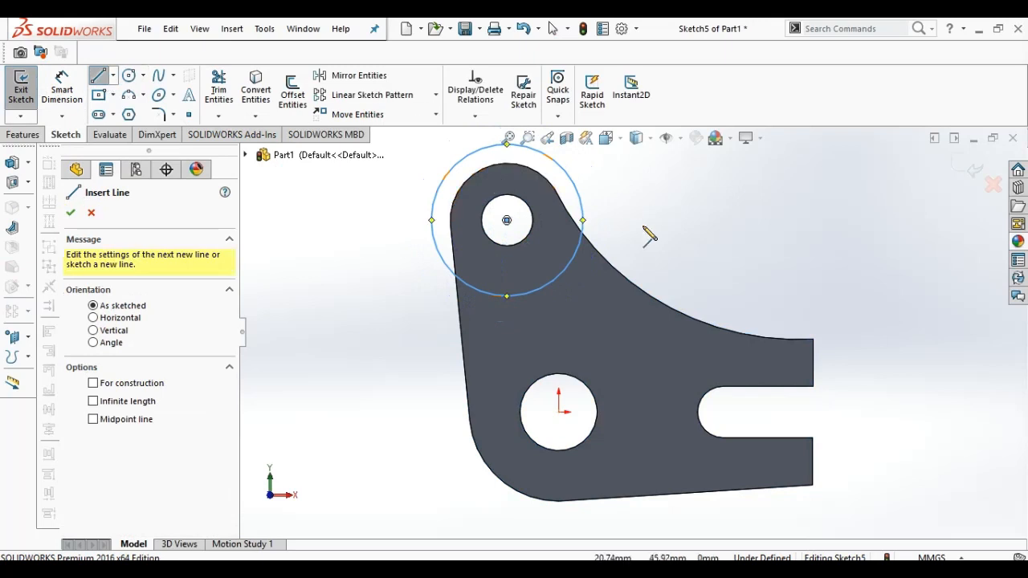
left_click(583, 220)
left_click(711, 220)
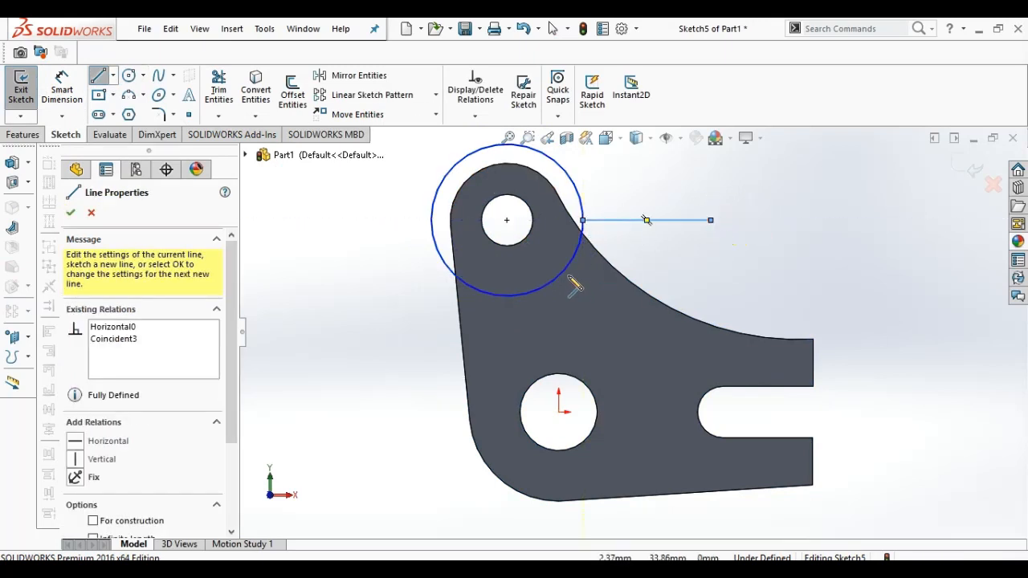
left_click(576, 253)
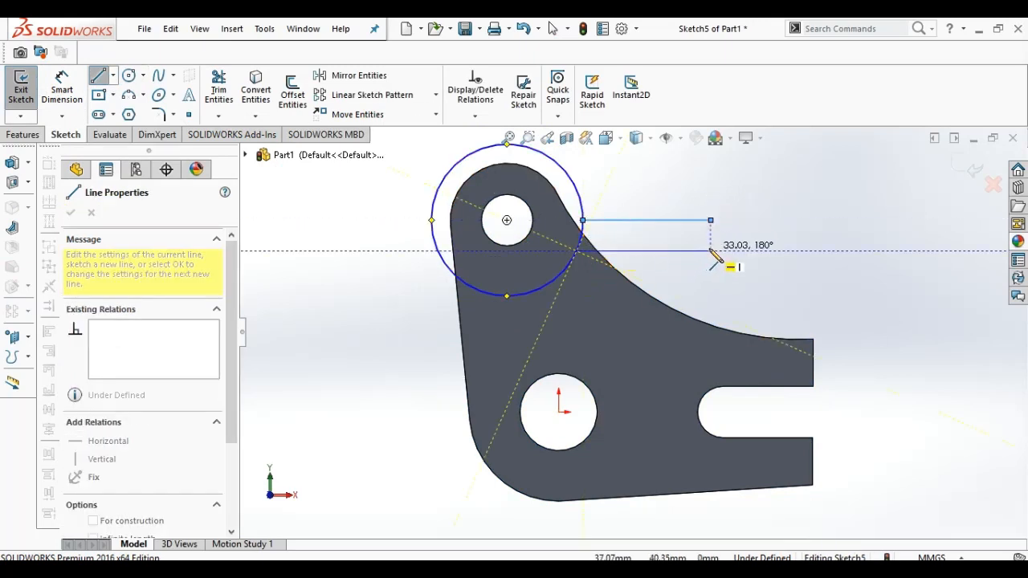
left_click(711, 251)
left_click(711, 220)
- Dimension the vertical distance from the upper hole's center to the rectangle's lower line as 9 mm
left_click(62, 88)
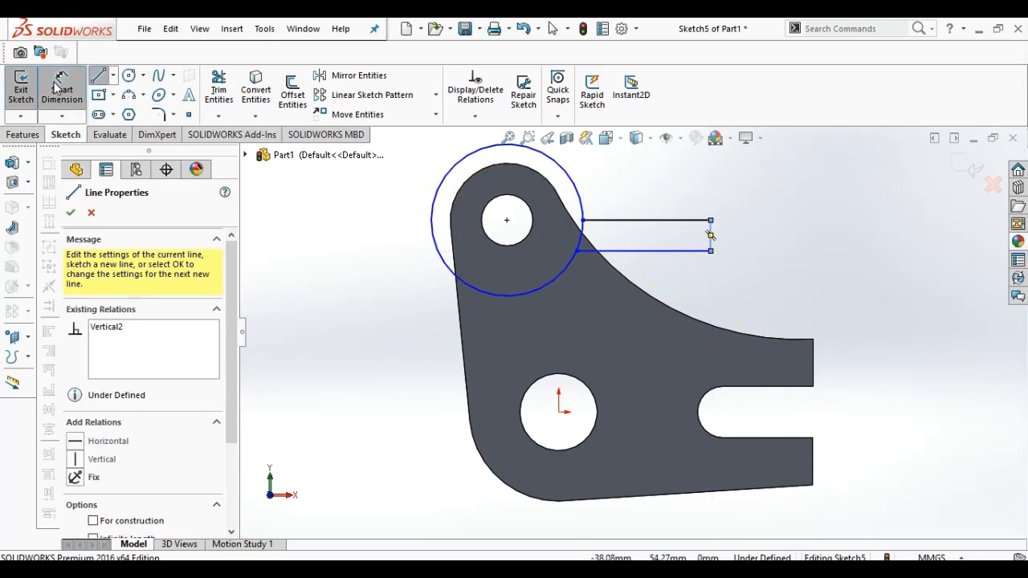
left_click(506, 220)
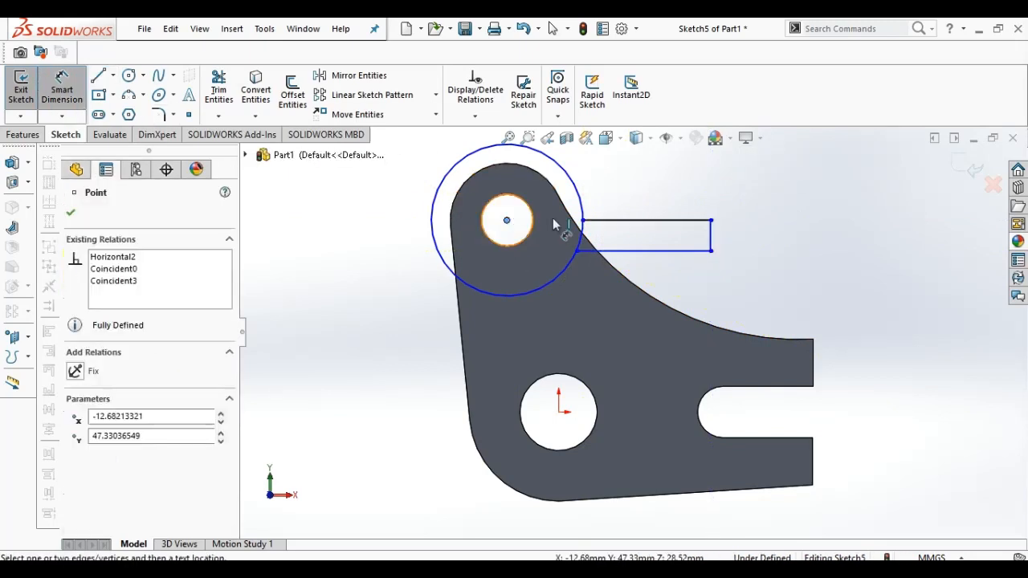
left_click(634, 253)
left_click(759, 253)
type("9")
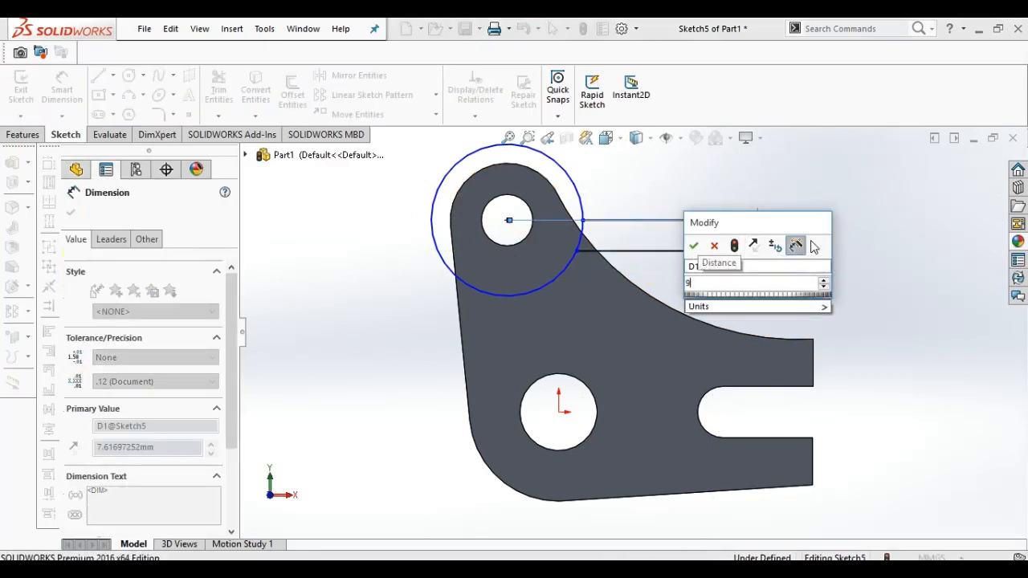
key("Return")
- Delete the 9 mm dimension and raise the rectangle's upper line above the level of the upper hole's center
left_click(711, 245)
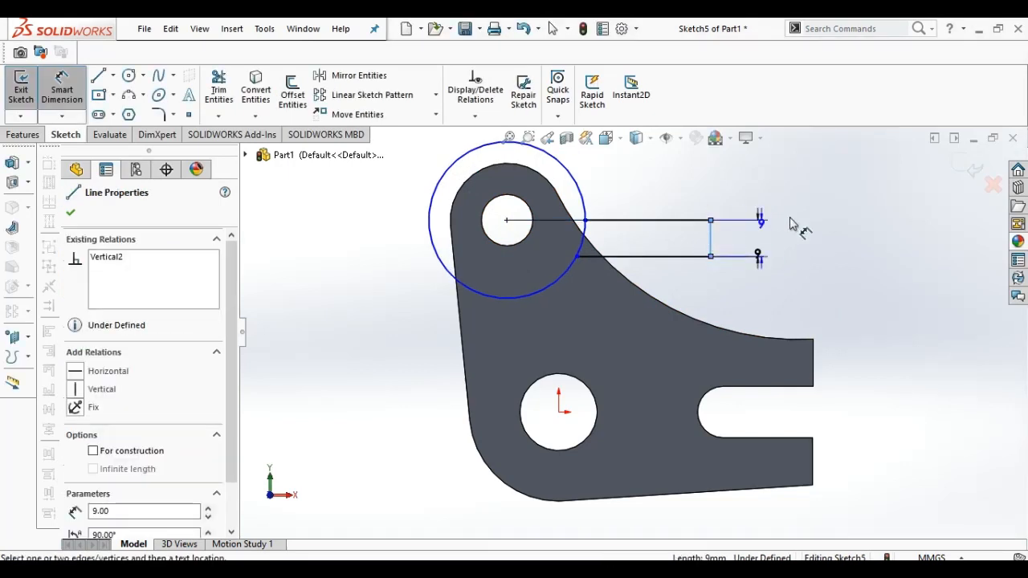
left_click(816, 220)
left_click(627, 233)
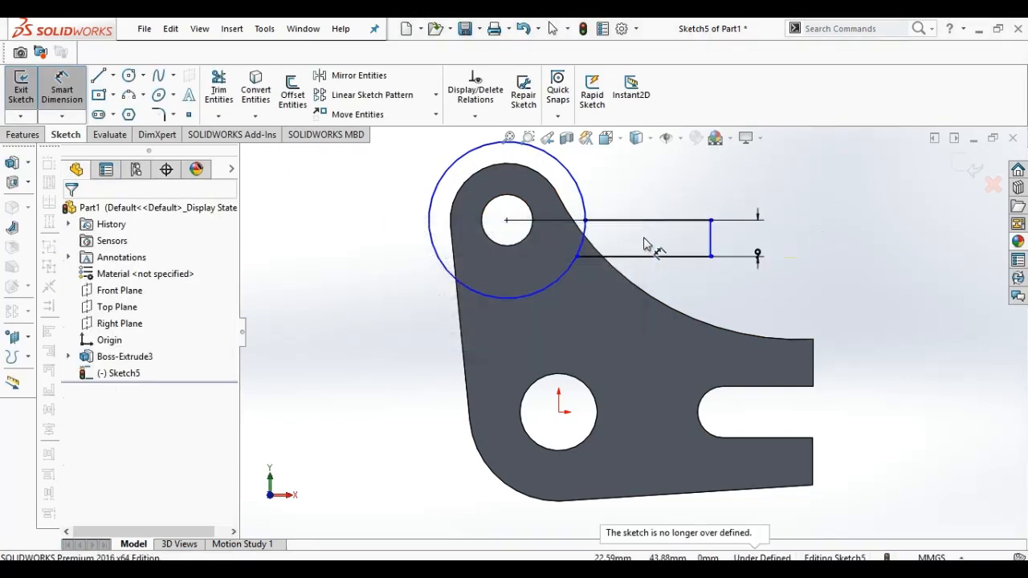
left_click(740, 219)
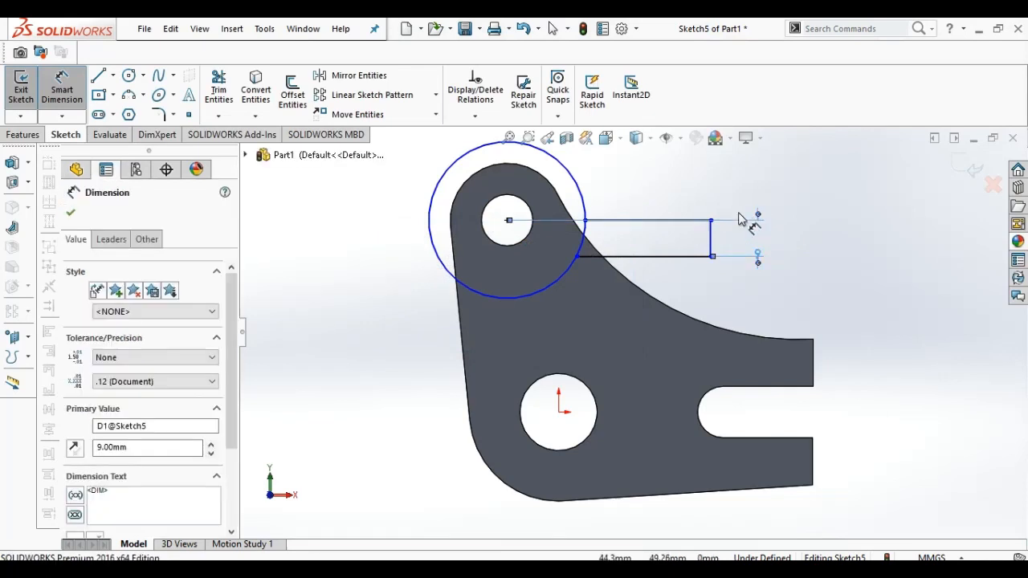
key("Delete")
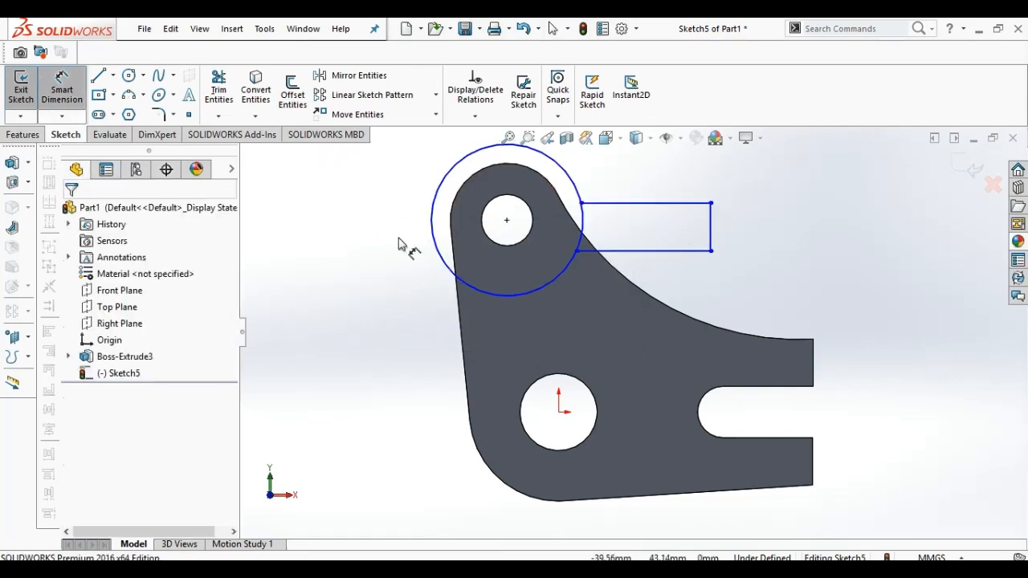
- Add a new 9 mm vertical dimension between the circle's center and the rectangle's lower line
left_click(506, 220)
left_click(640, 251)
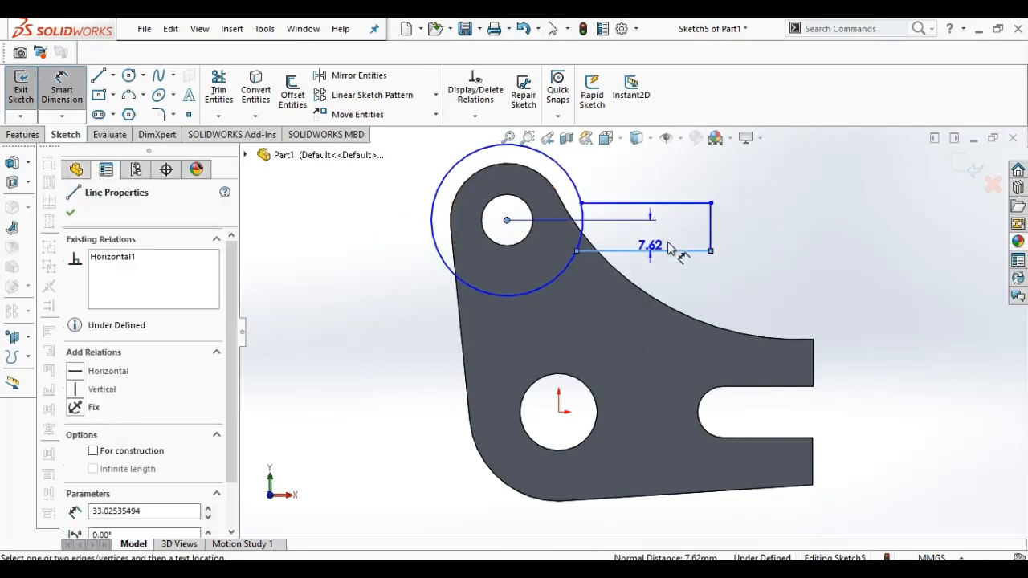
left_click(752, 254)
key("Return")
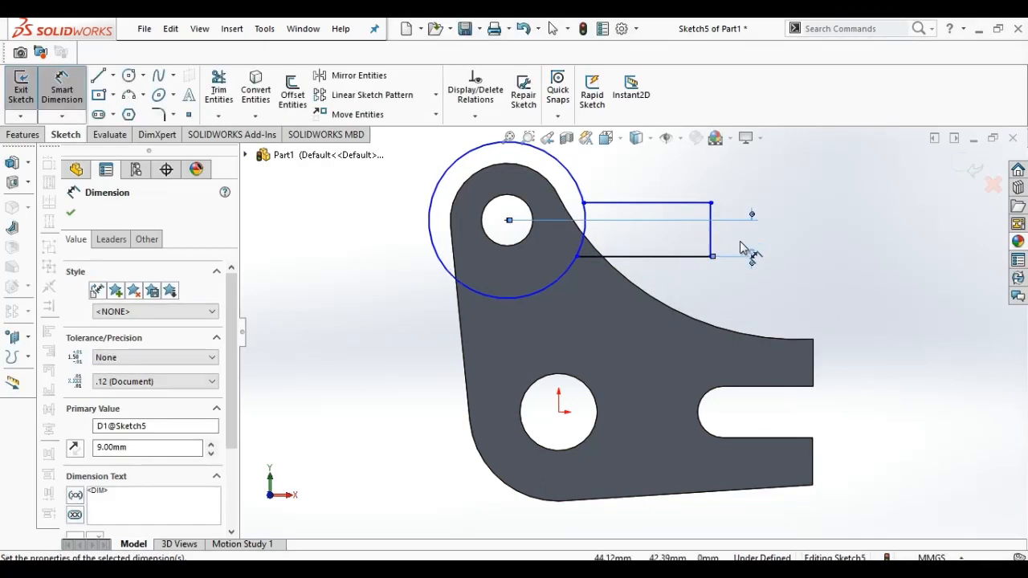
- Dimension the rectangle's vertical end line as 10 mm and its lower horizontal line as 22 mm
left_click(710, 237)
left_click(741, 236)
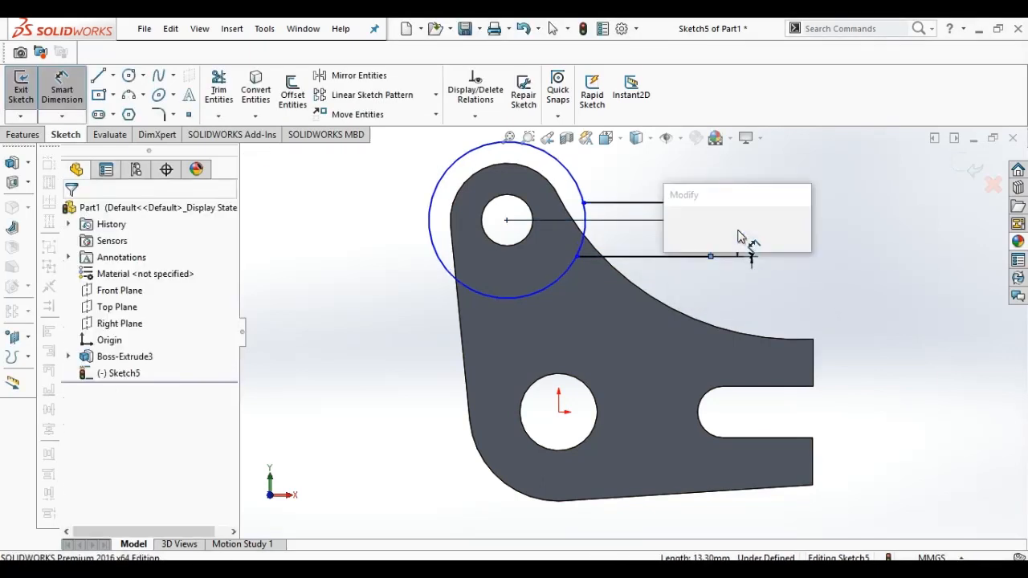
type("10")
key("Return")
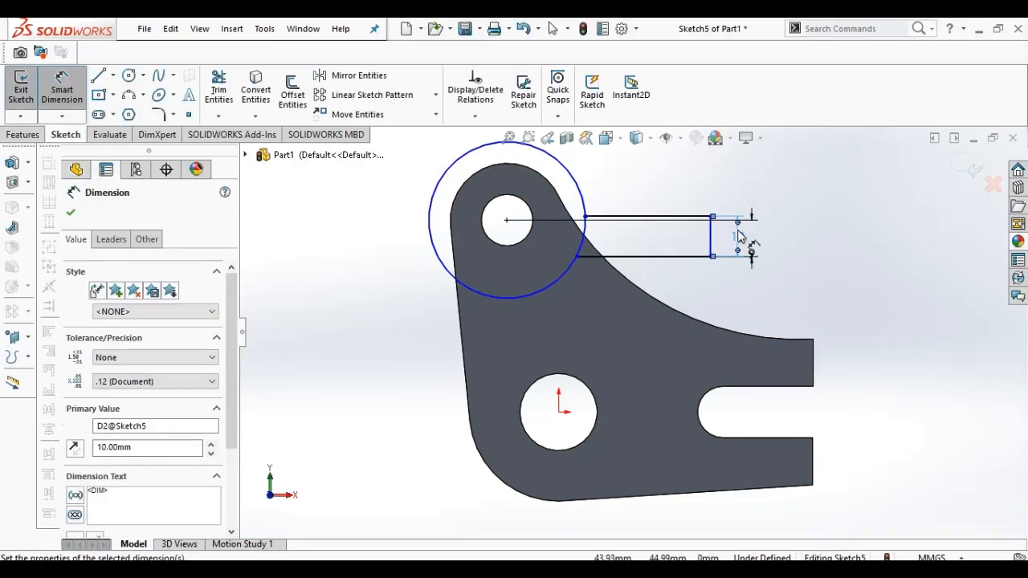
left_click(683, 256)
left_click(696, 275)
type("22")
key("Return")
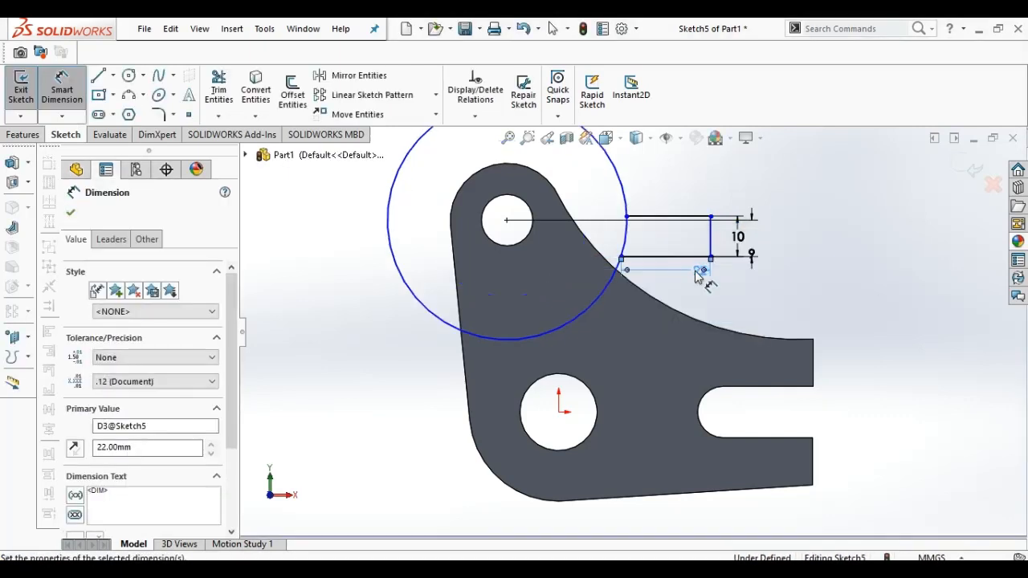
- Dimension the circle around the upper hole with a diameter of 38 mm
left_click(389, 241)
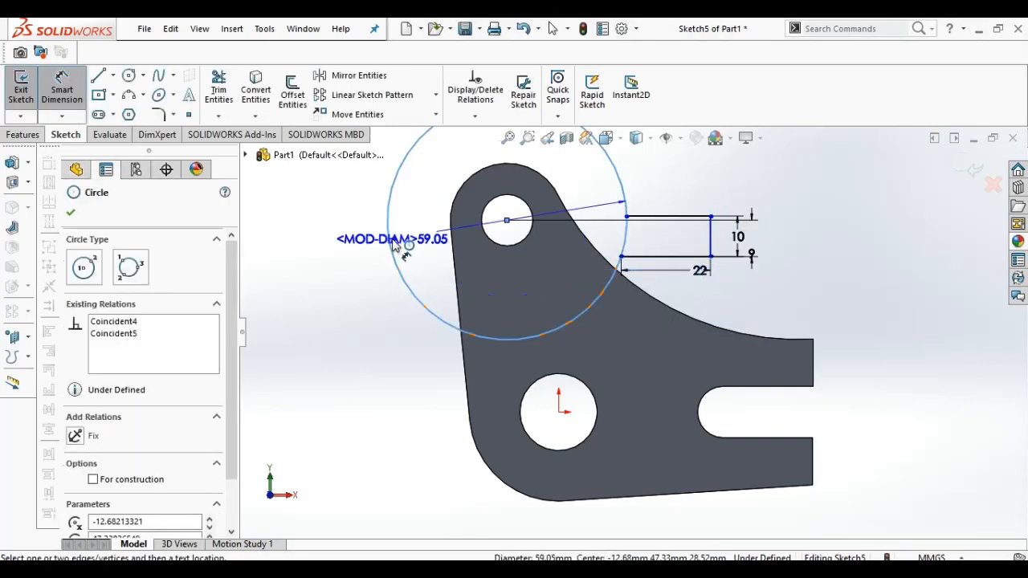
left_click(337, 269)
type("28")
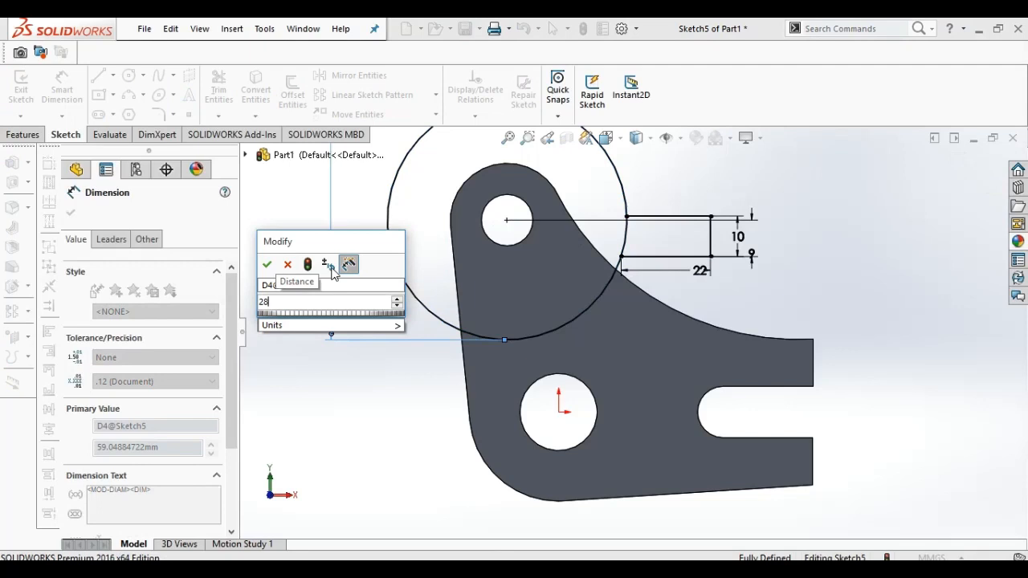
key("BackSpace")
key("BackSpace")
type("38")
key("Return")
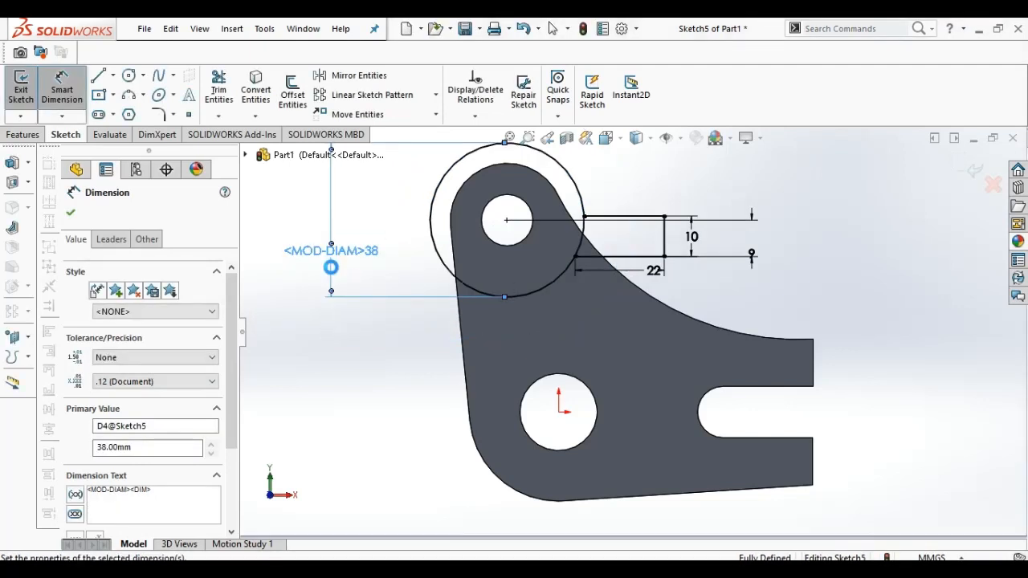
- Delete the circle's diameter dimension and trim away the arc between the rectangle's two horizontal lines
key("Delete")
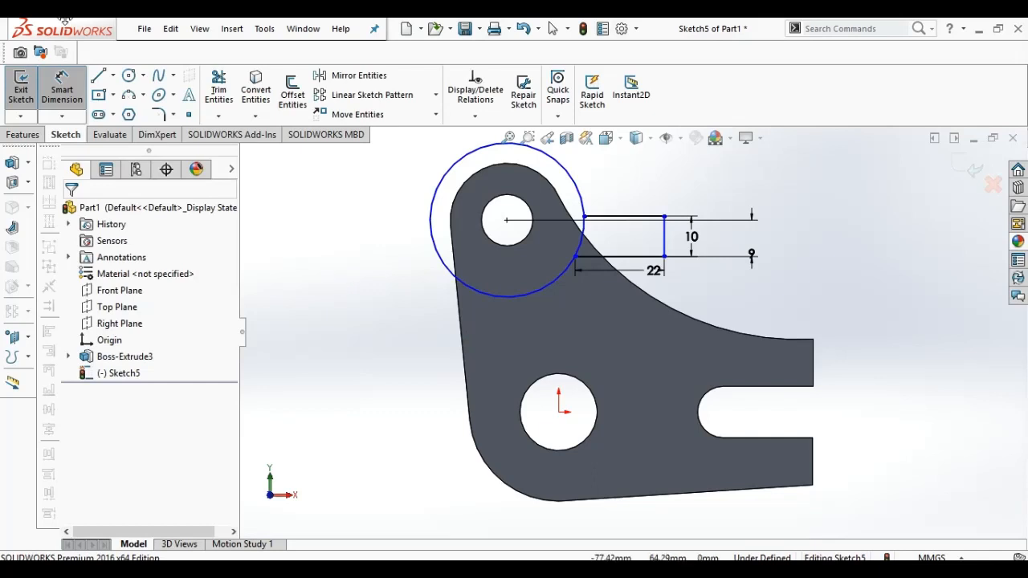
left_click(218, 88)
left_click_drag(564, 236, 604, 244)
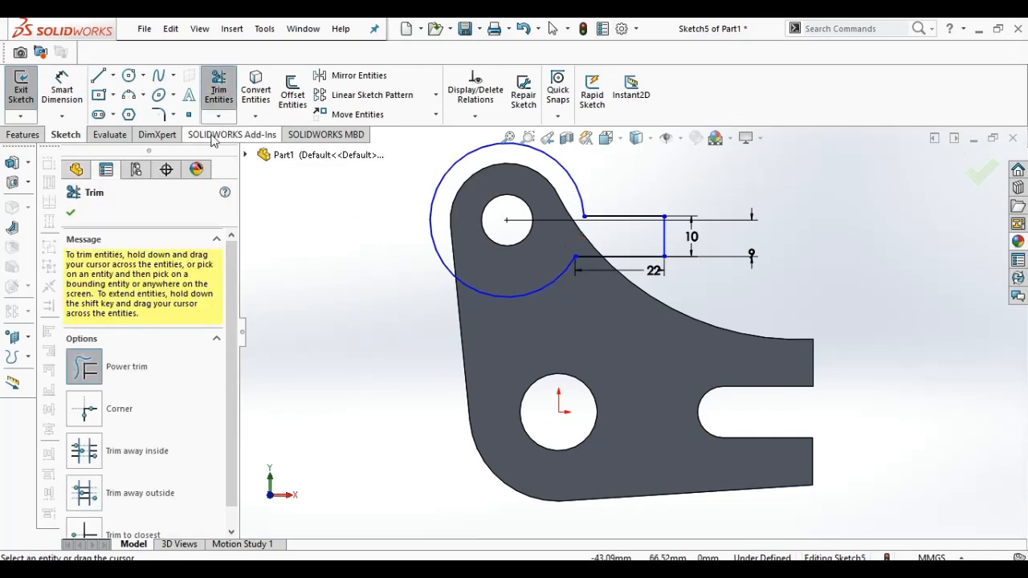
- Cut-extrude the circle-and-tab profile with a blind depth of 6 mm
left_click(24, 134)
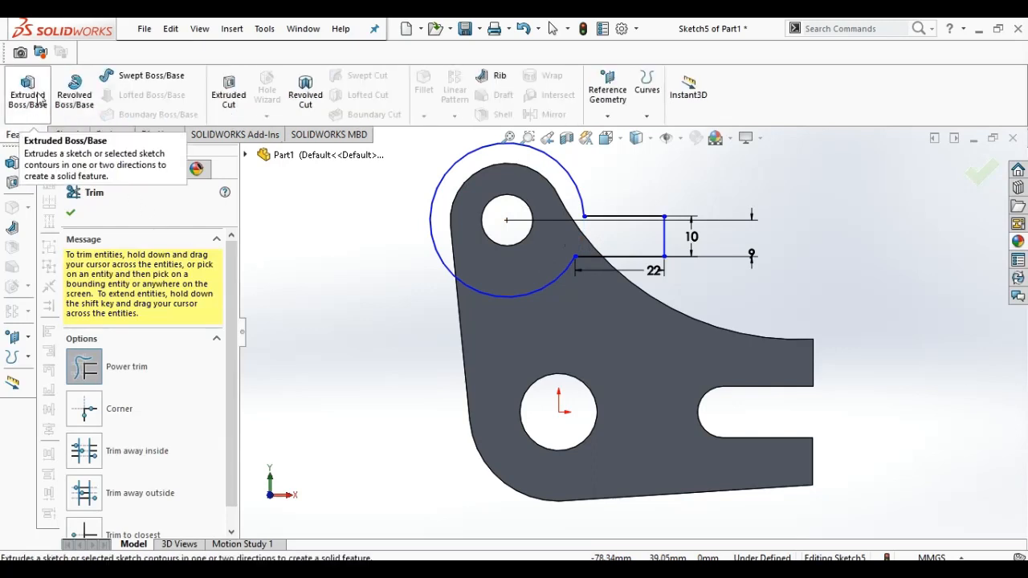
left_click(231, 93)
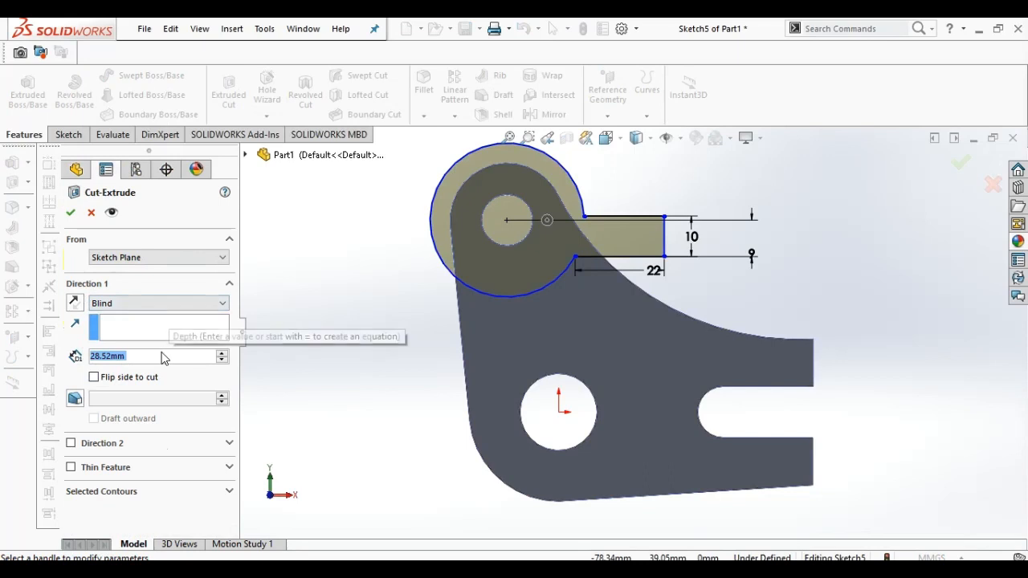
key("BackSpace")
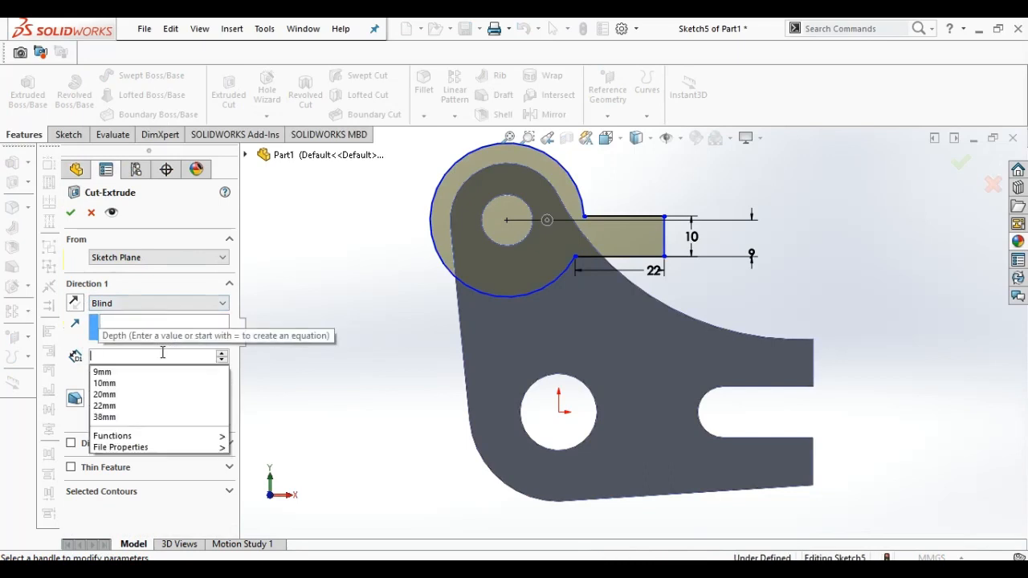
type("6")
key("Return")
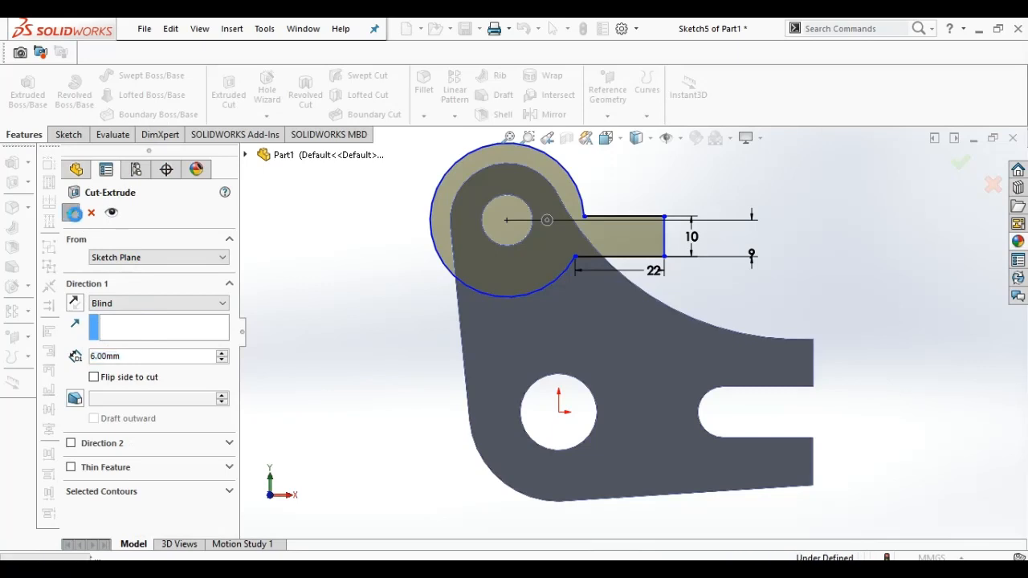
left_click(73, 213)
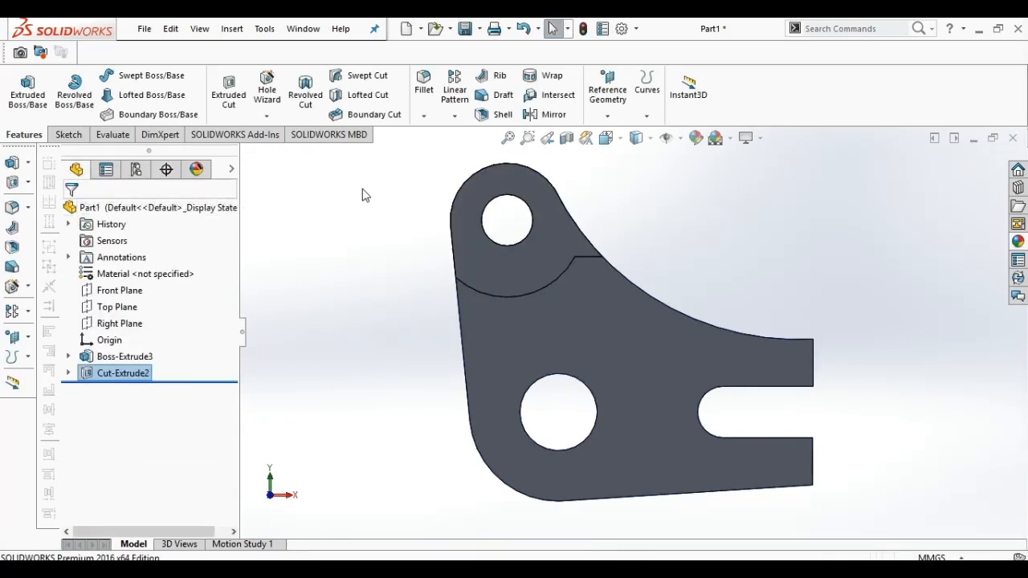
- Try to mirror the cut around the upper hole about the Front Plane
left_click(553, 114)
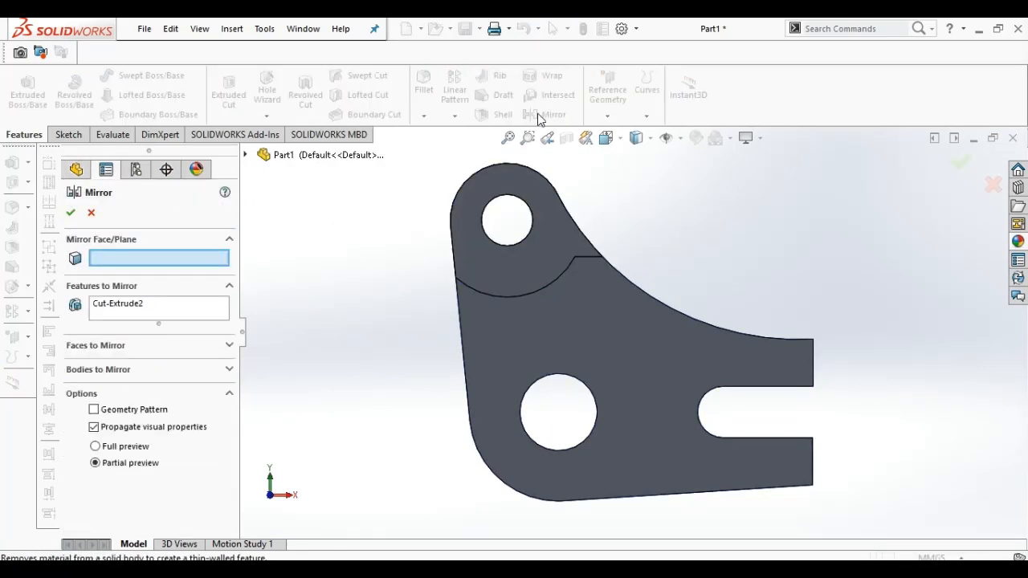
left_click(249, 154)
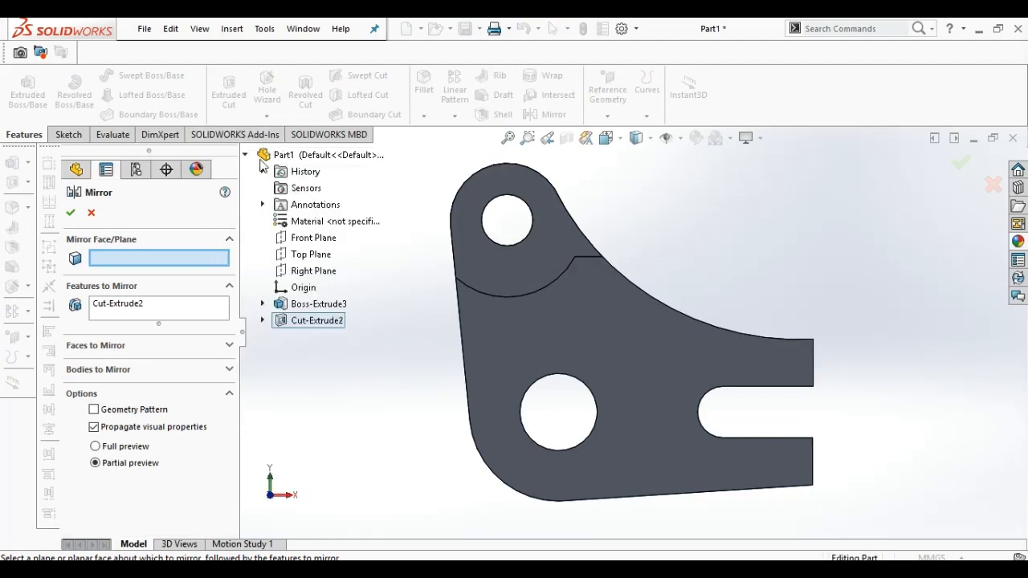
left_click(313, 237)
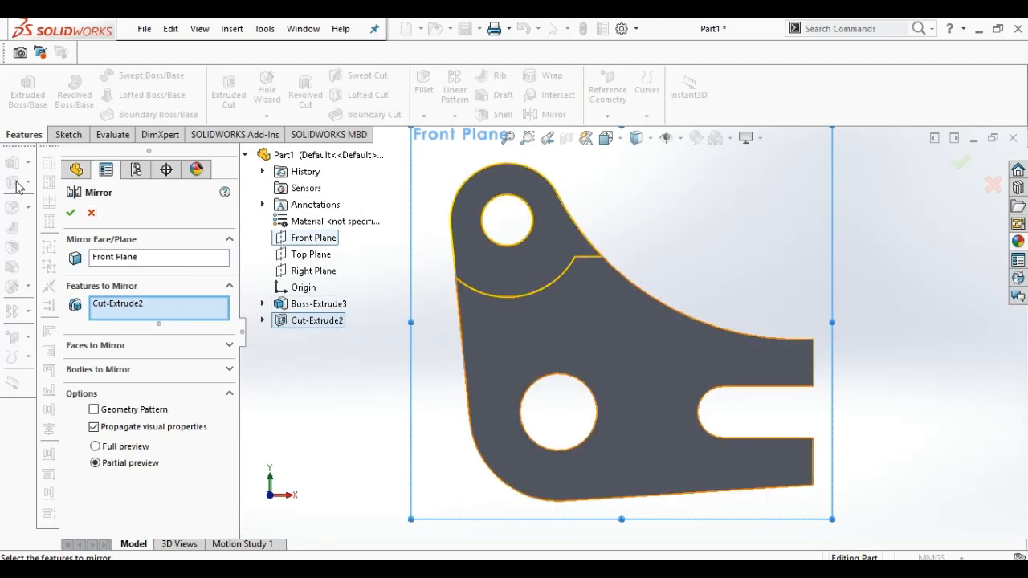
left_click(70, 214)
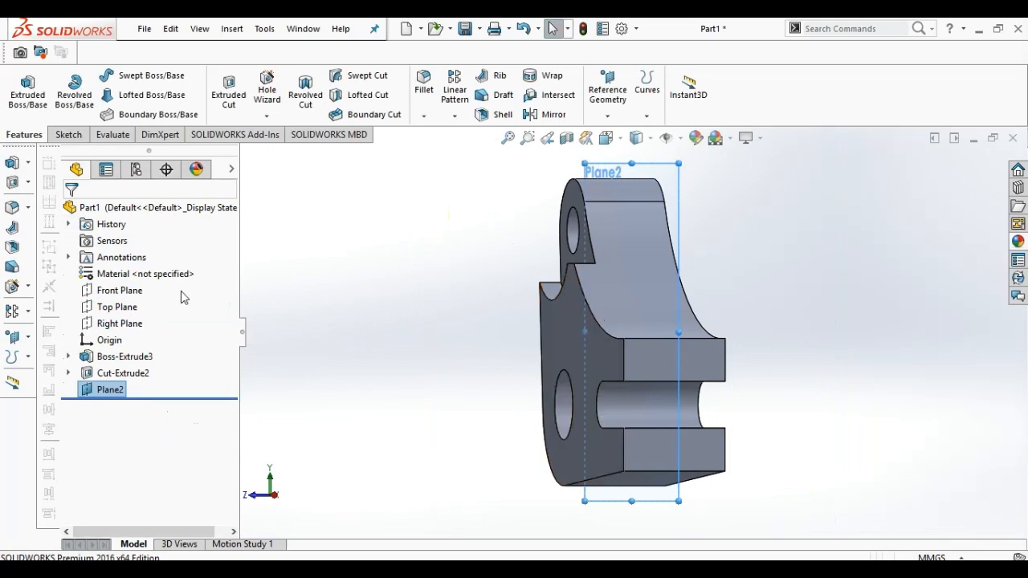
- Mirror the cut around the upper hole about Plane2 and show the part in isometric view
left_click(110, 389)
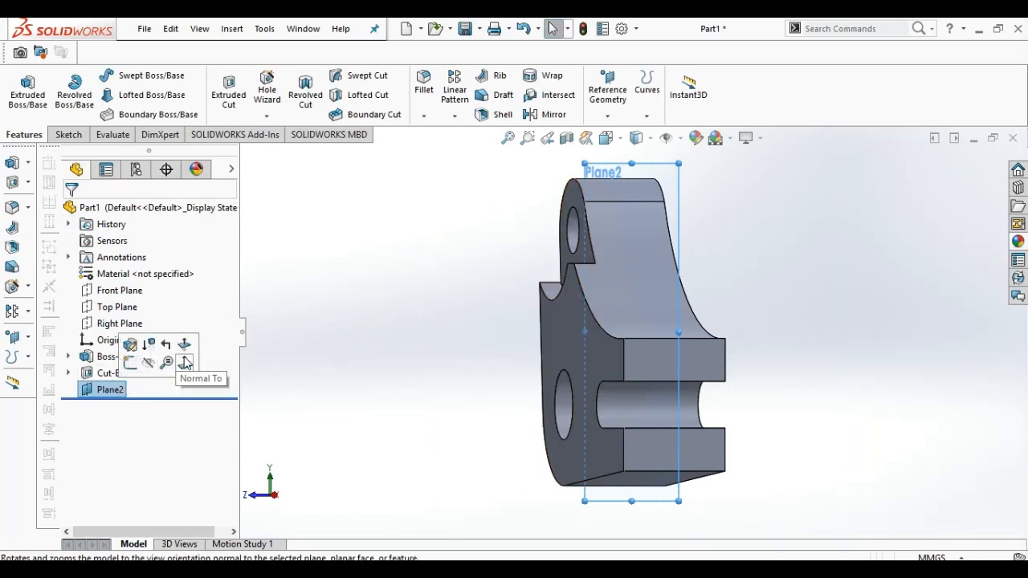
left_click(185, 363)
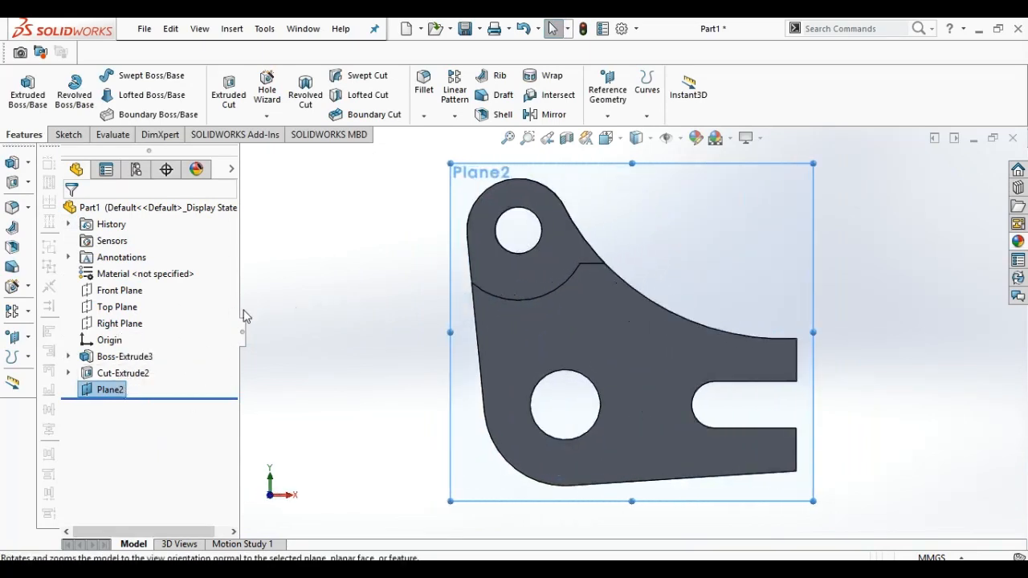
left_click(543, 117)
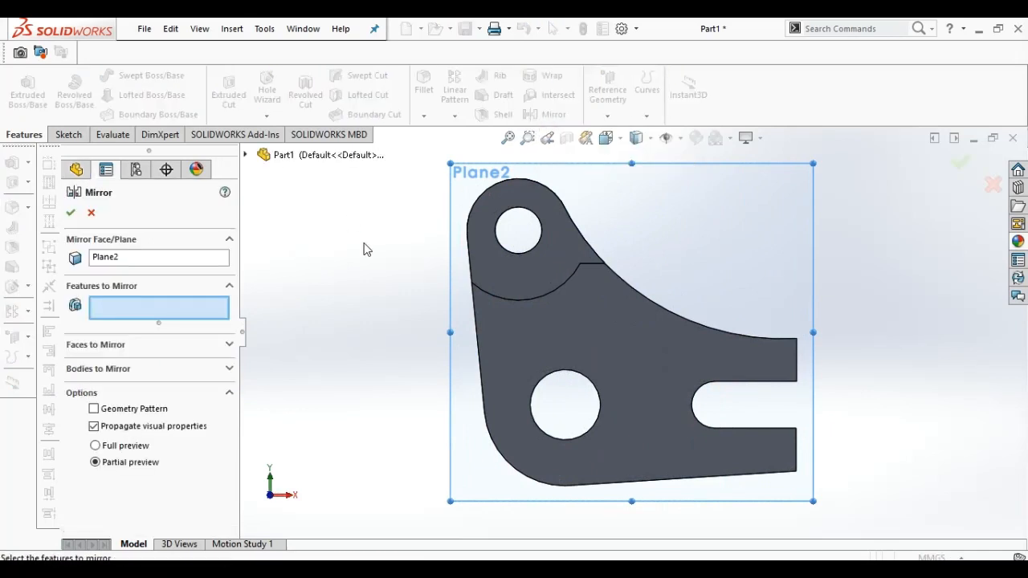
left_click(495, 271)
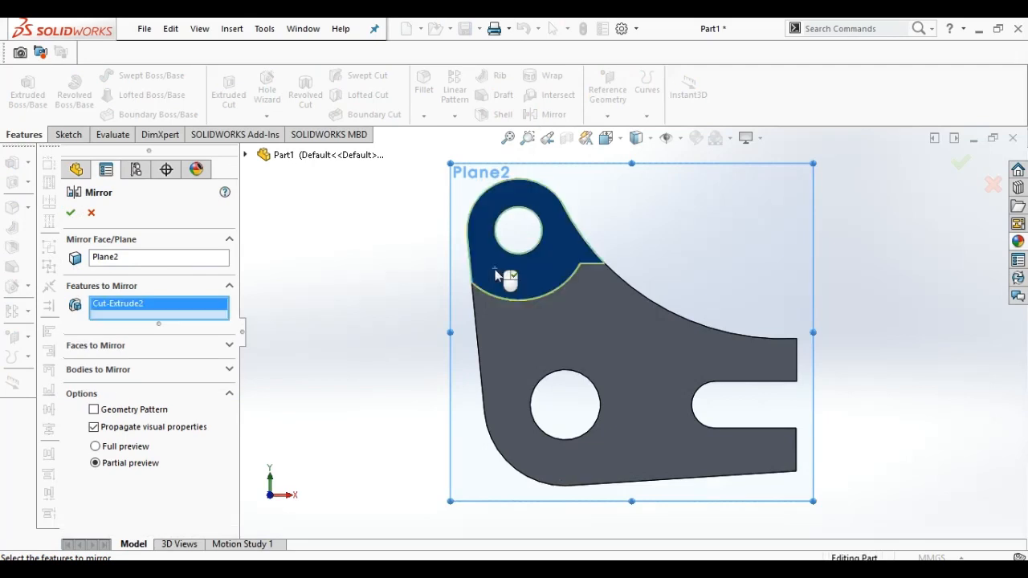
left_click(71, 213)
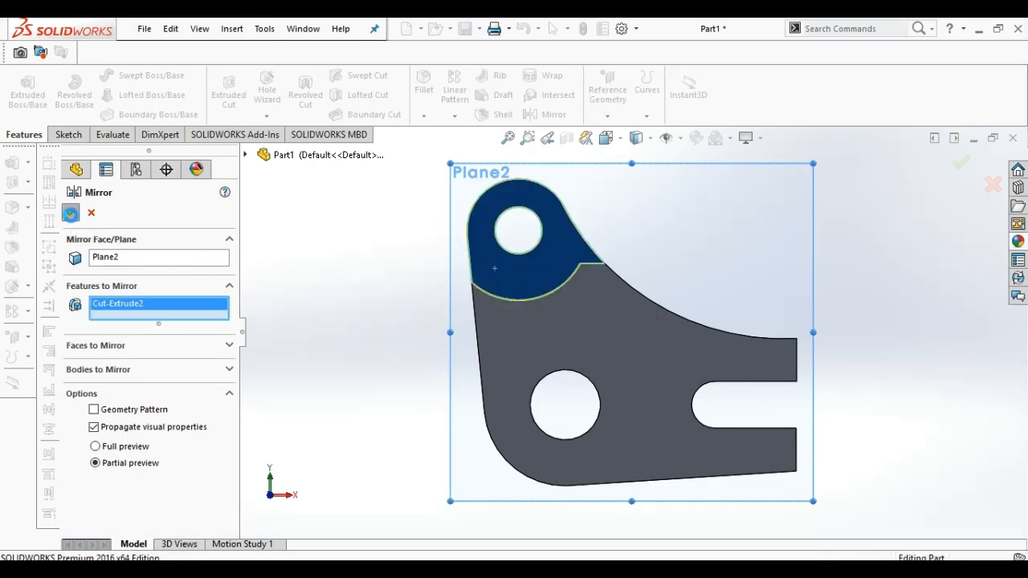
left_click(345, 361)
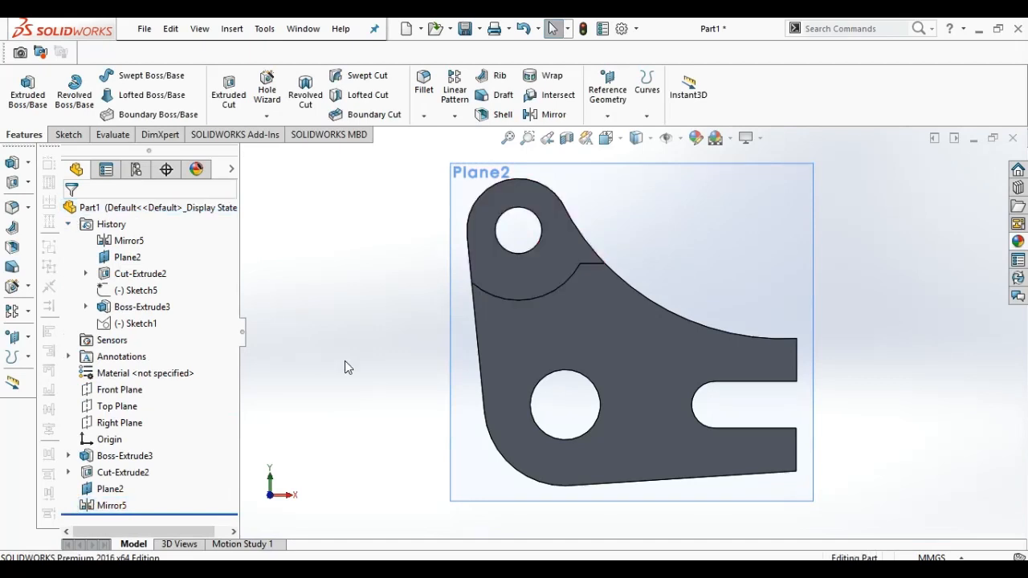
key("ctrl+7")
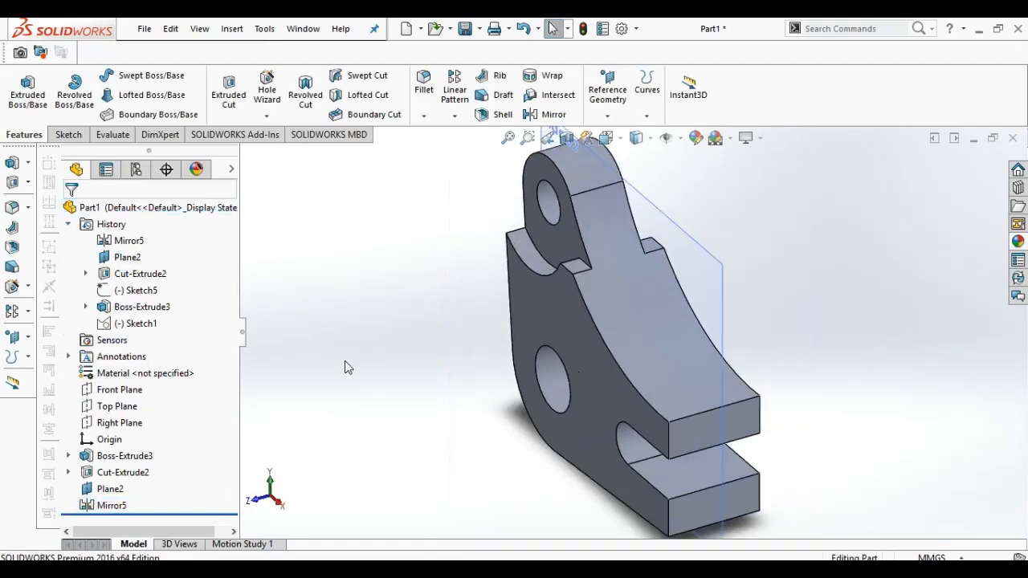
left_click(676, 255)
key("Delete")
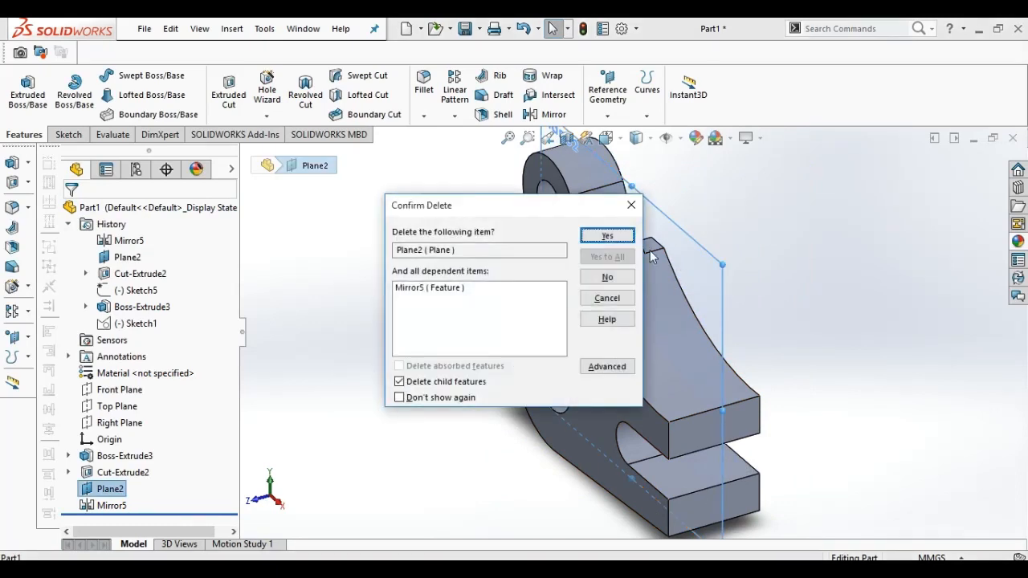
left_click(631, 204)
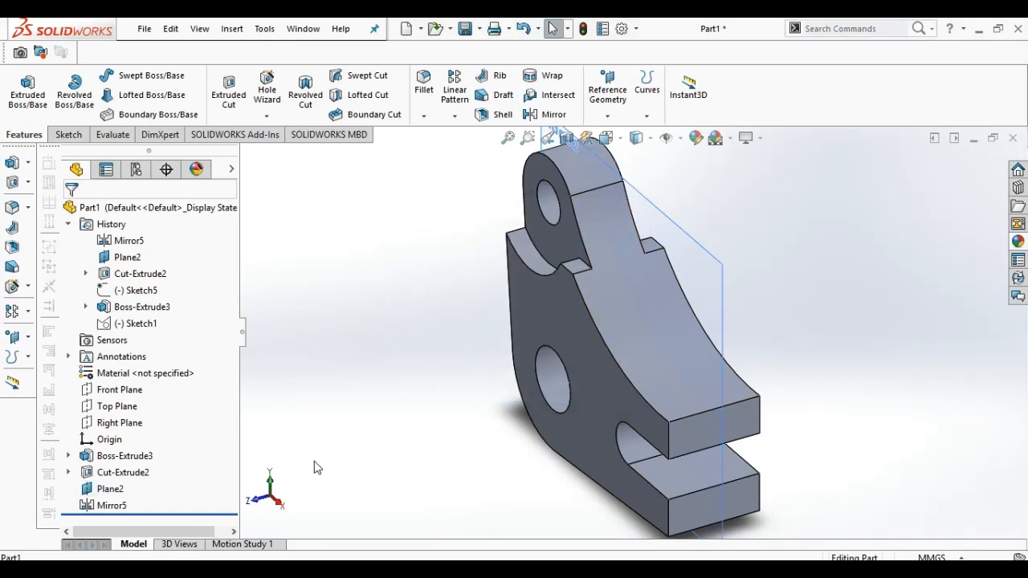
- Hide Plane2, the plane used to mirror the cut
left_click(113, 490)
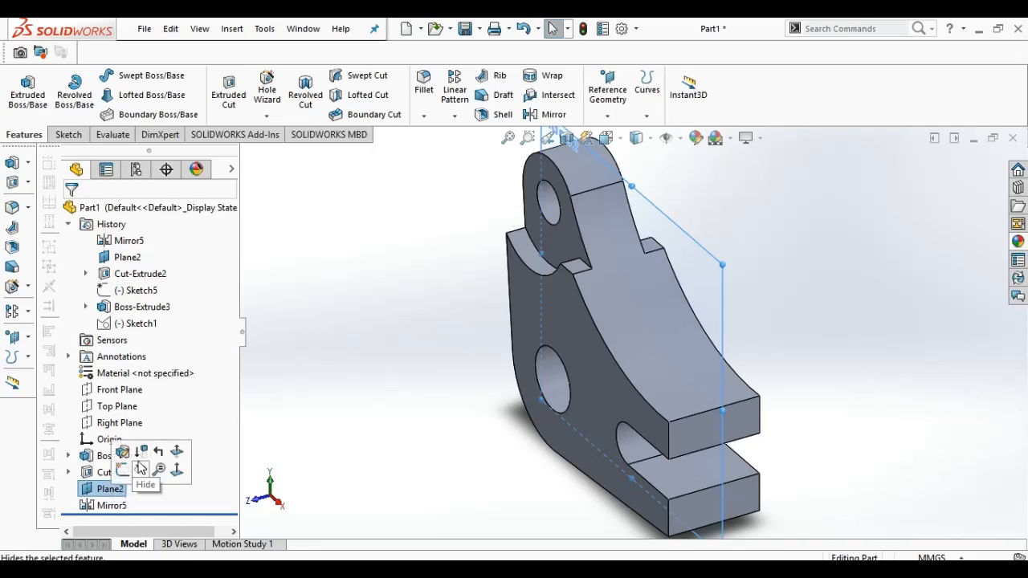
left_click(141, 468)
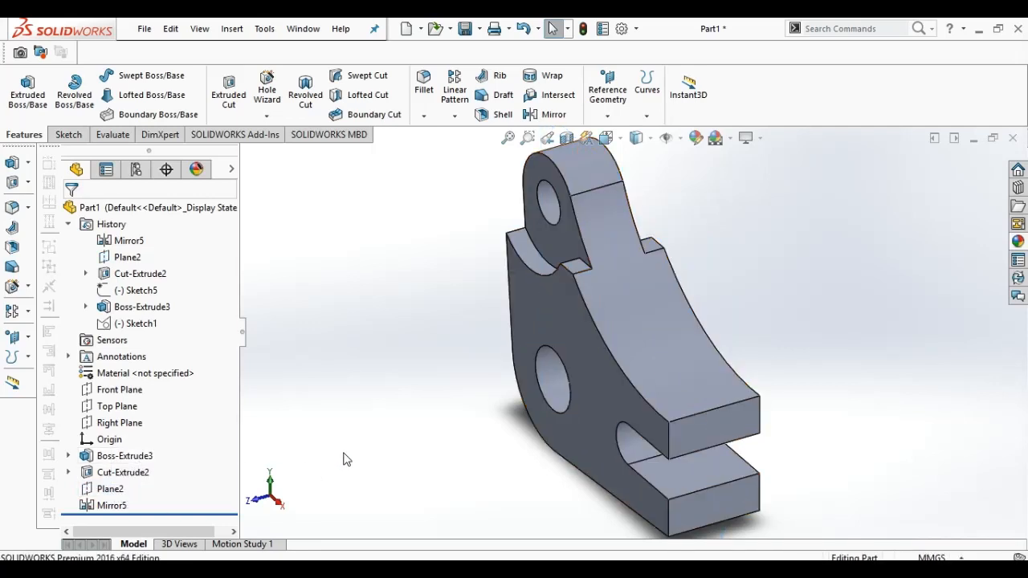
- Sketch a center rectangle on the sloped flat bottom face, centered near the slotted end and extending past the part's end edge
key("Up")
key("Up")
key("Up")
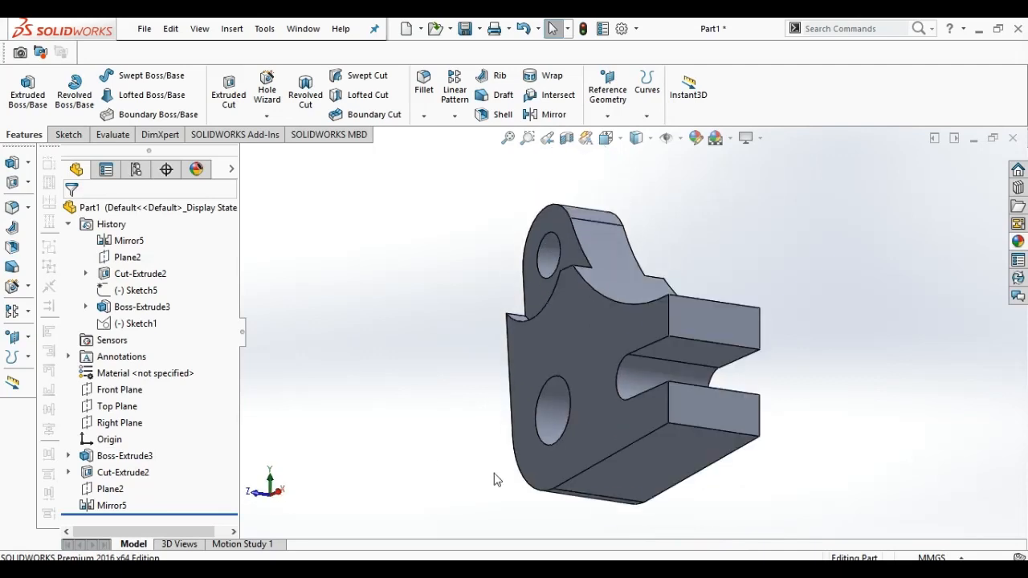
left_click(641, 452)
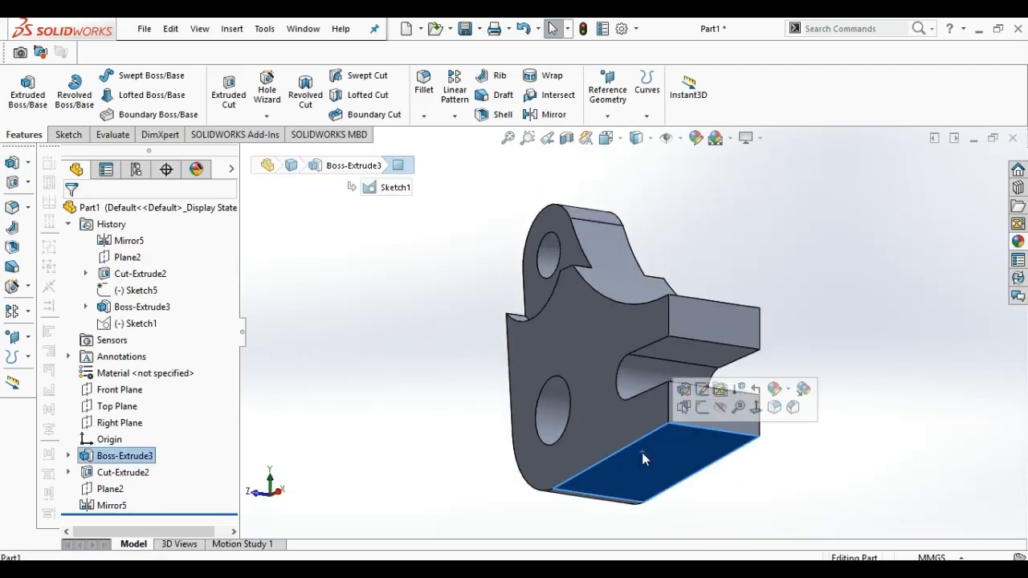
left_click(755, 408)
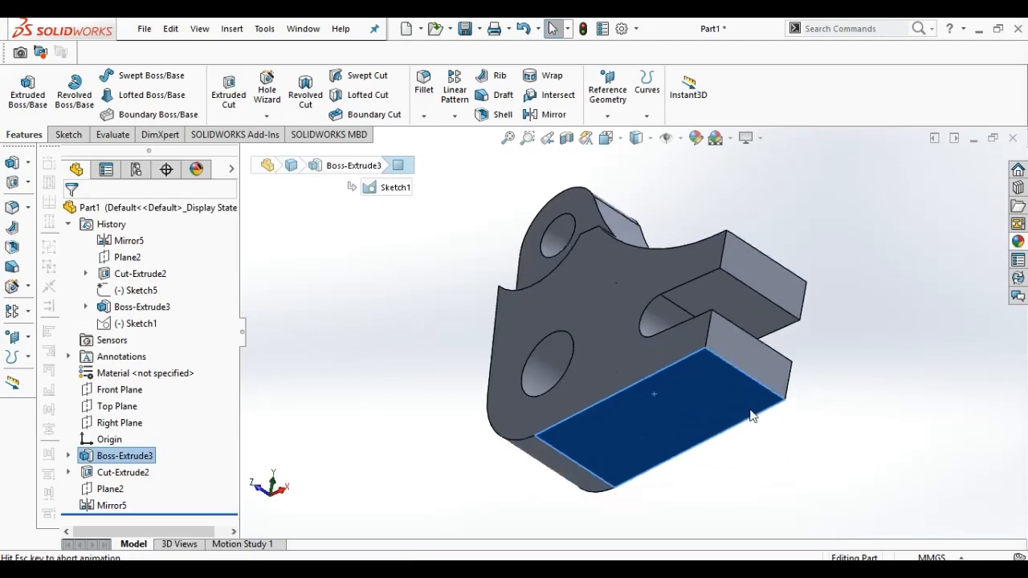
left_click(744, 411)
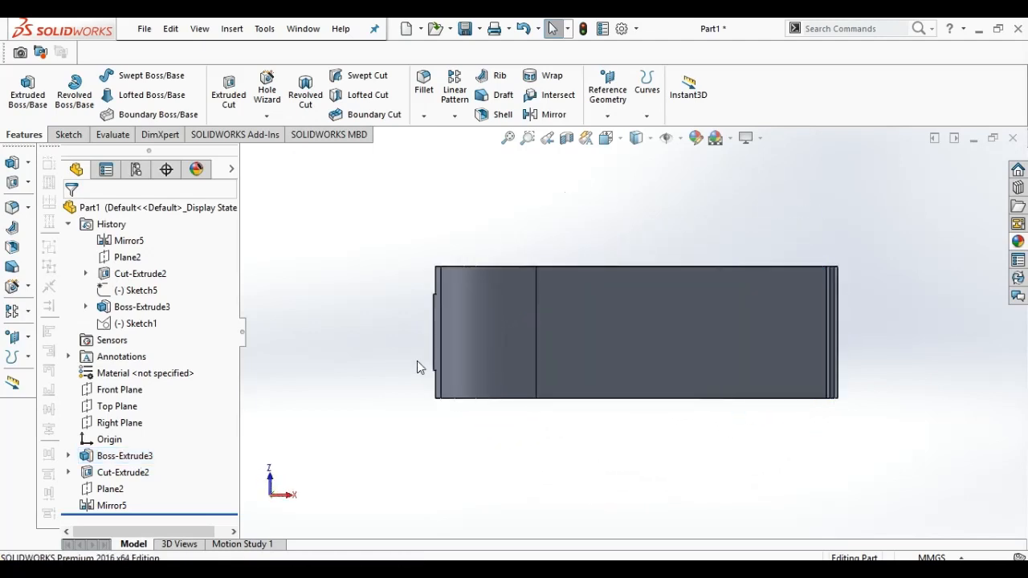
left_click(83, 138)
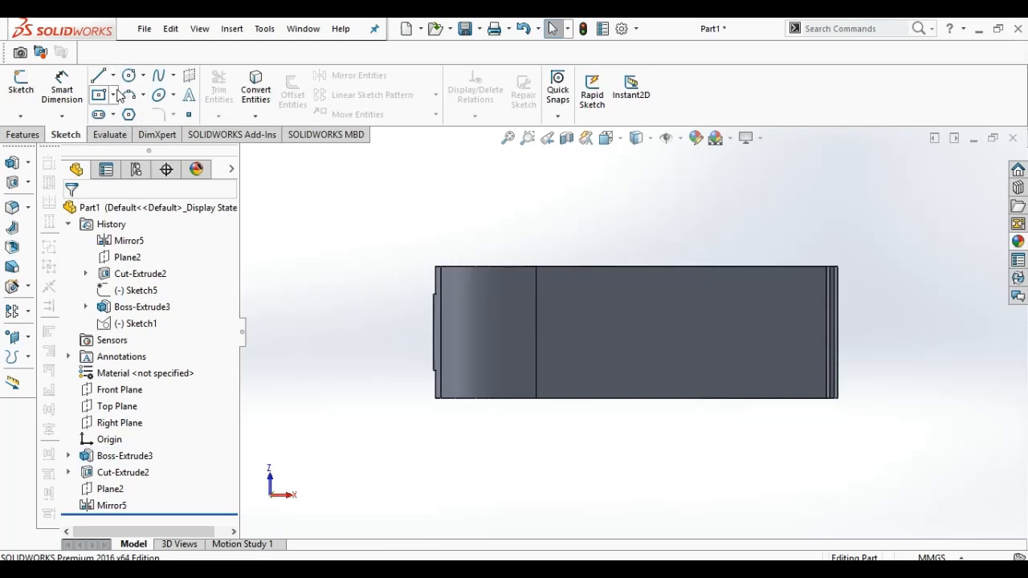
left_click(116, 95)
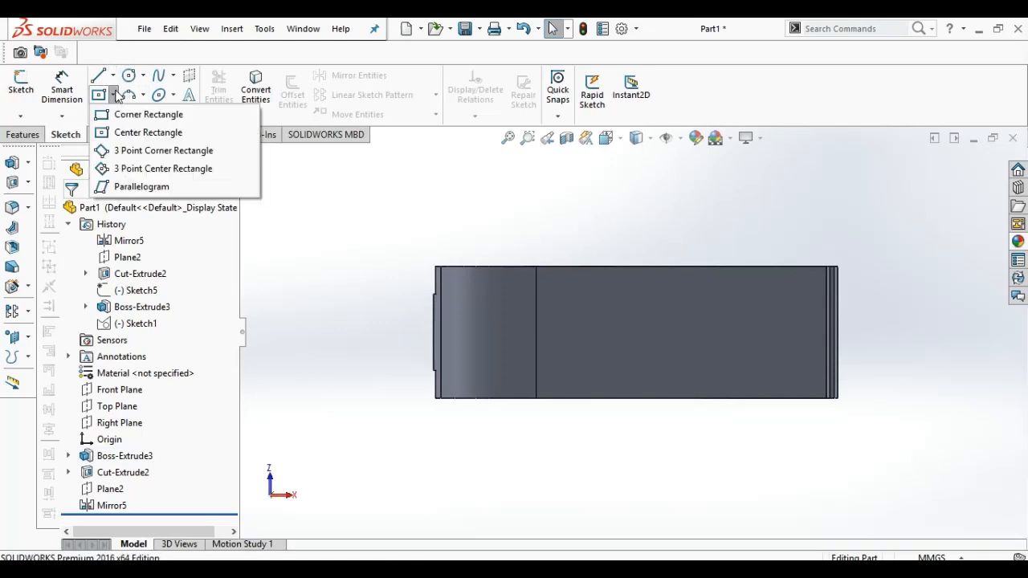
left_click(122, 133)
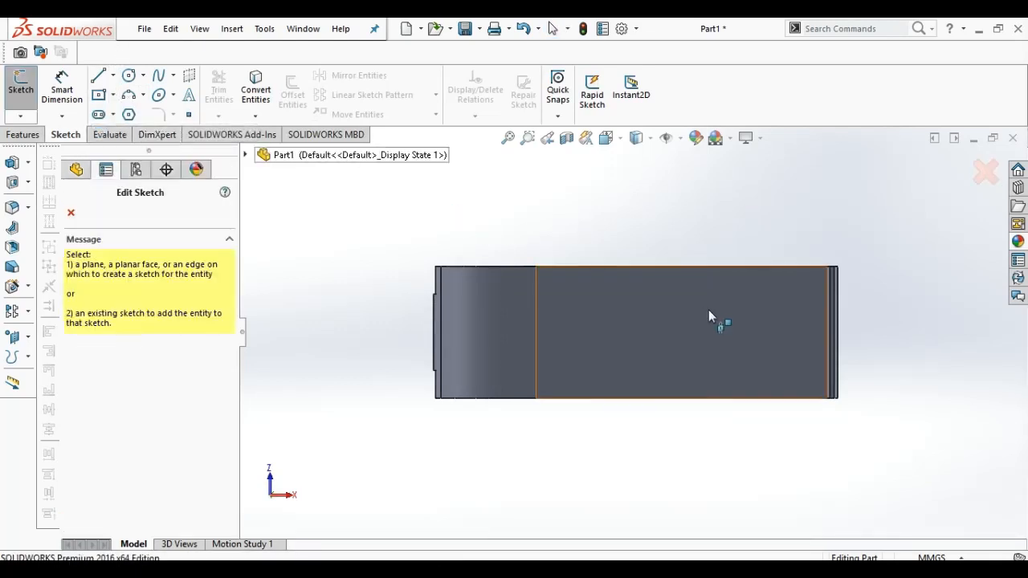
left_click(802, 331)
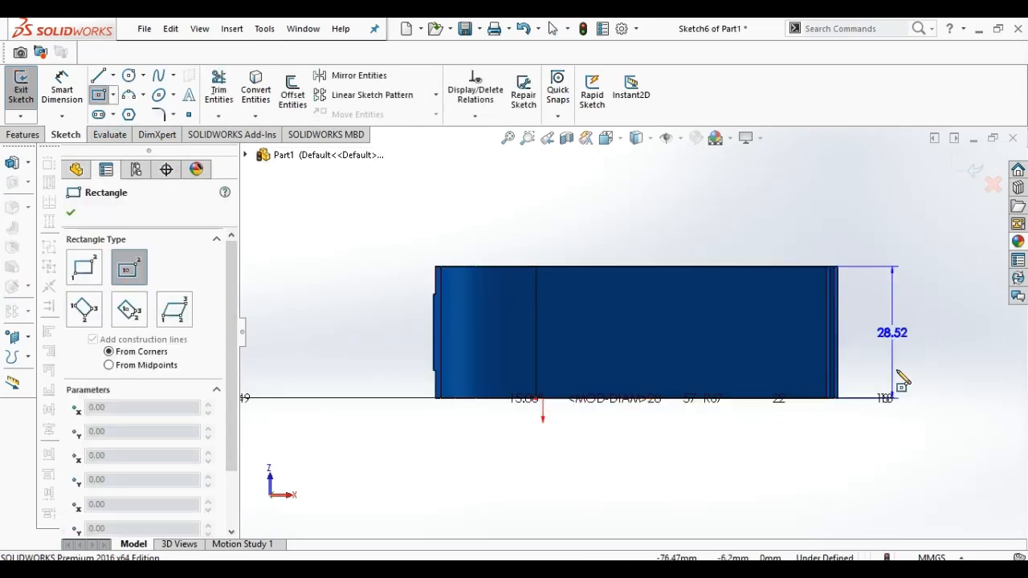
left_click(775, 337)
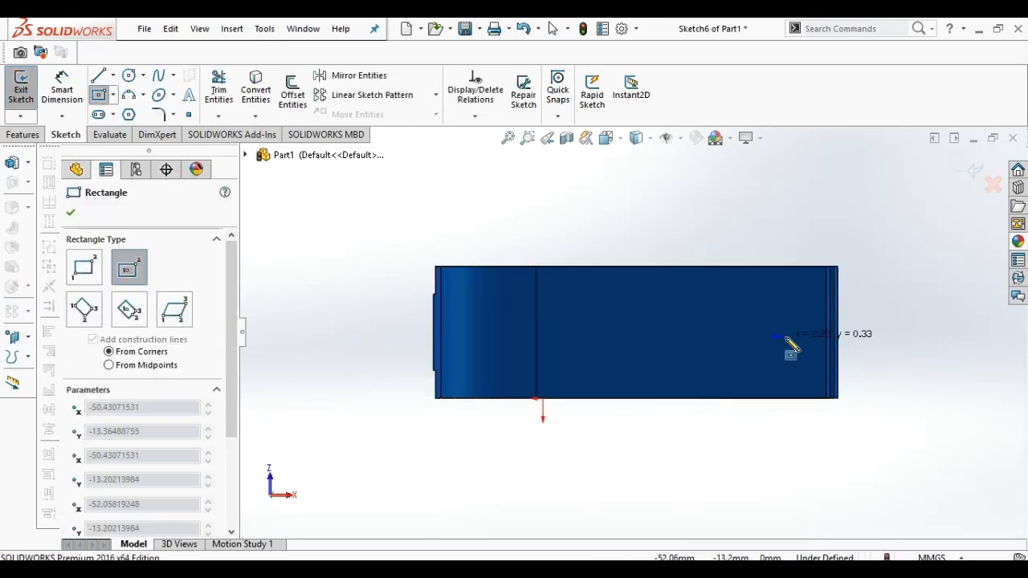
left_click(961, 369)
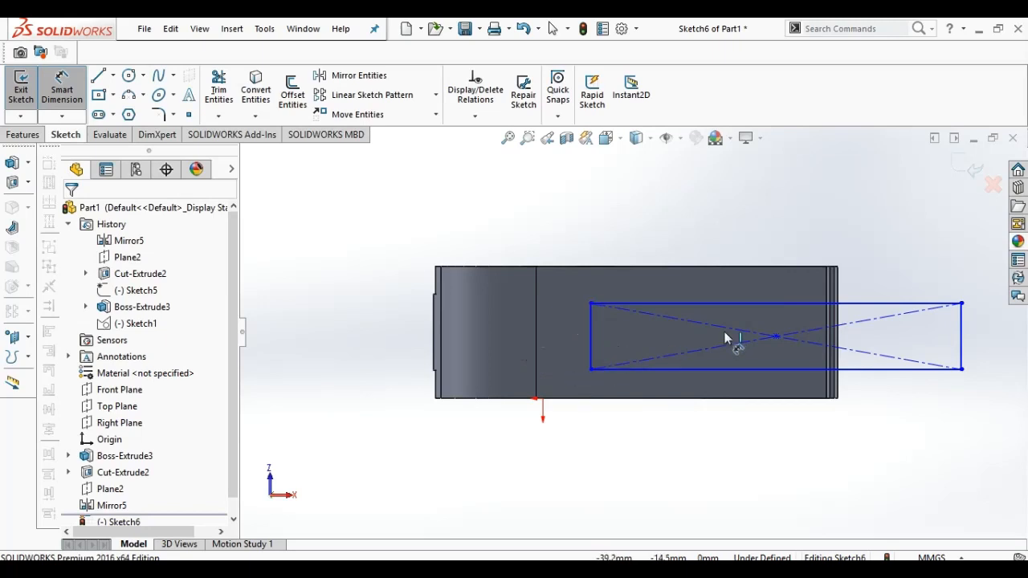
- Dimension the distance from the part's slotted end edge to the rectangle's inner short side as 38 mm
left_click(839, 279)
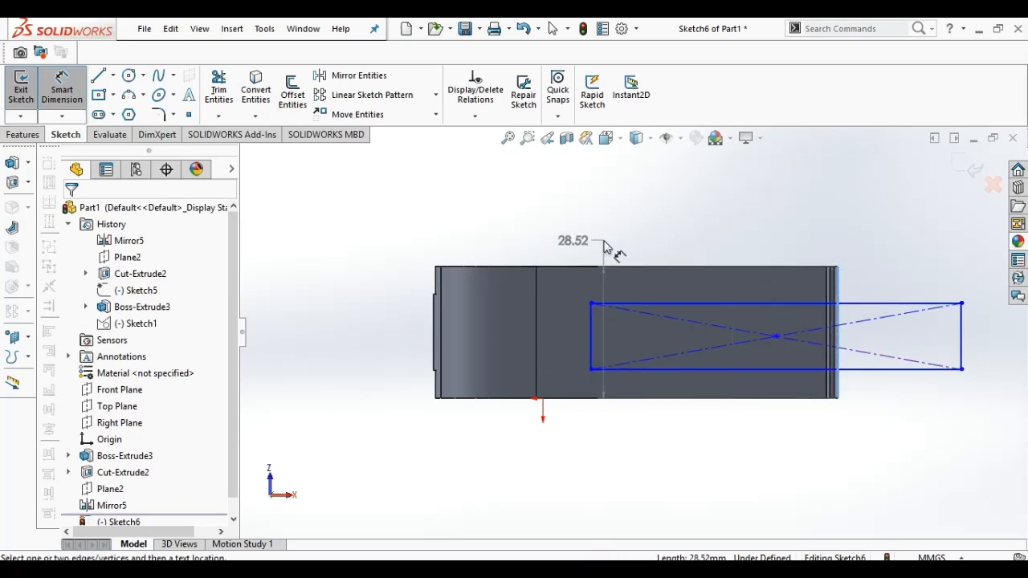
left_click(594, 320)
left_click(689, 187)
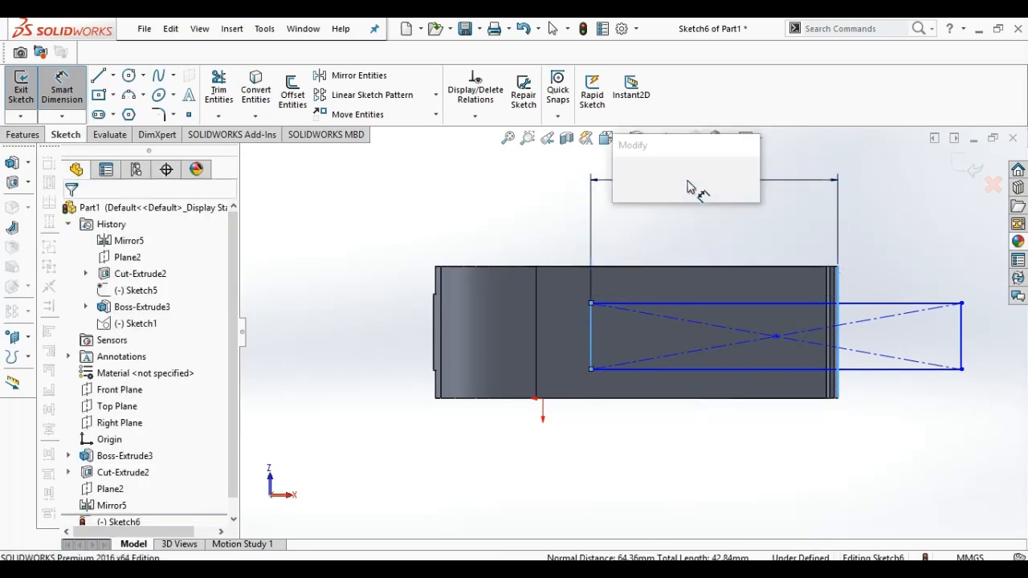
type("38")
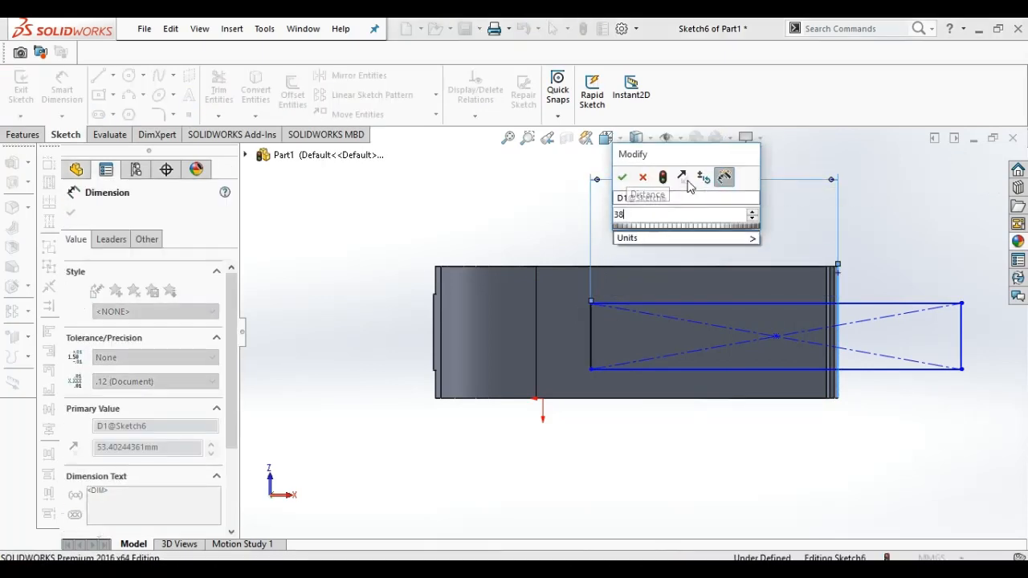
key("Return")
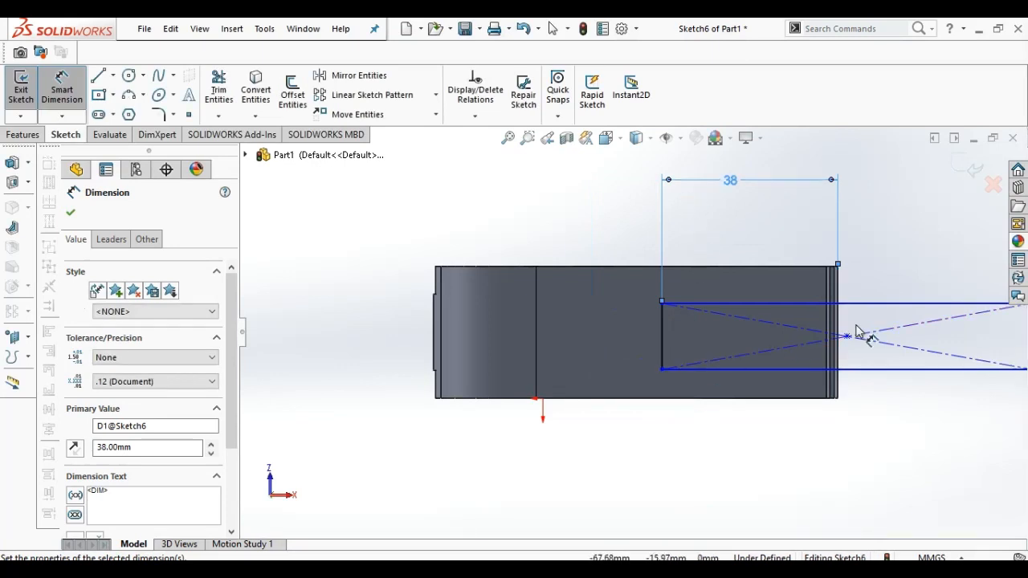
- Dimension the rectangle's long side as 50 mm
left_click(508, 138)
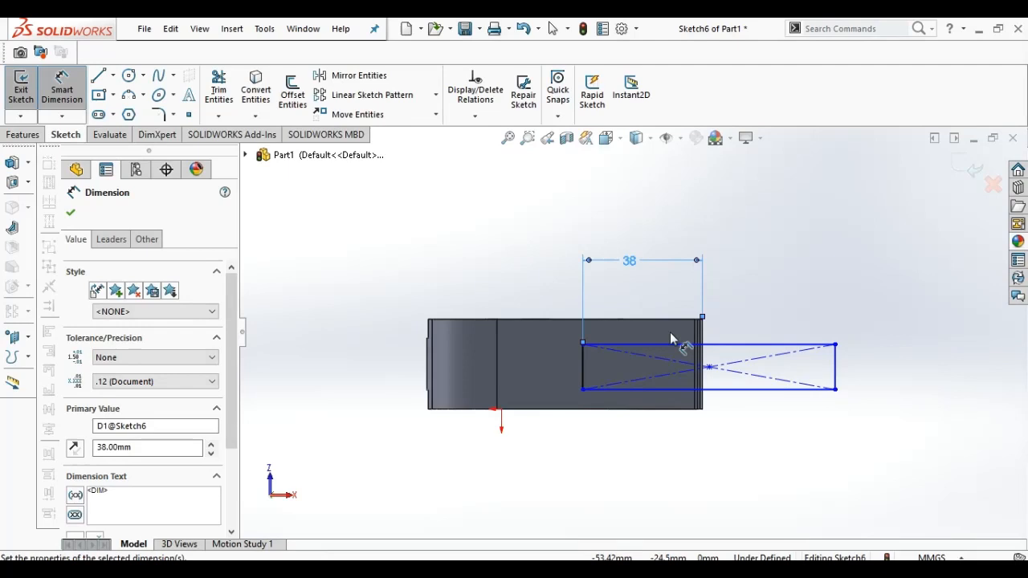
left_click(680, 387)
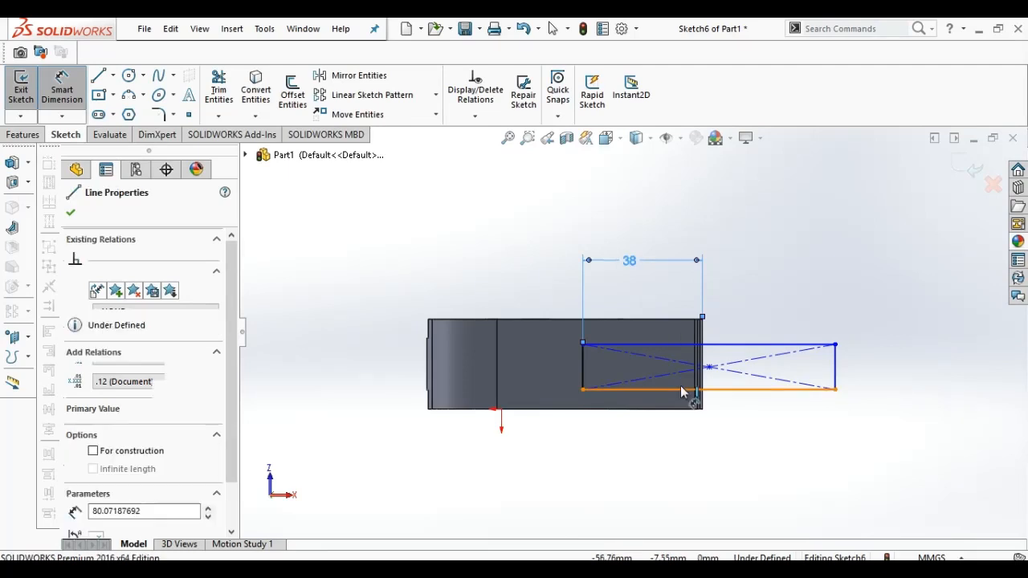
left_click(684, 426)
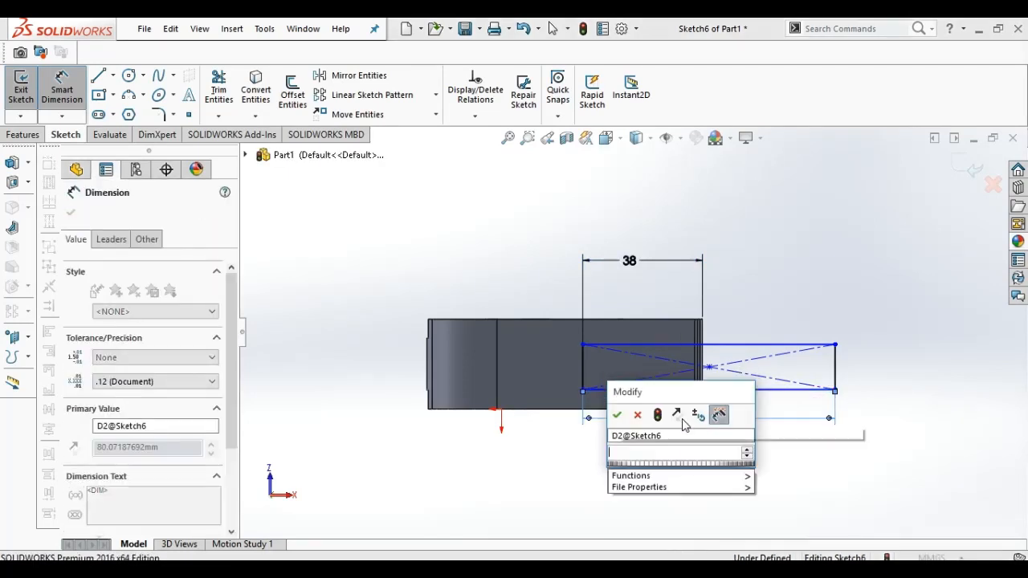
type("5")
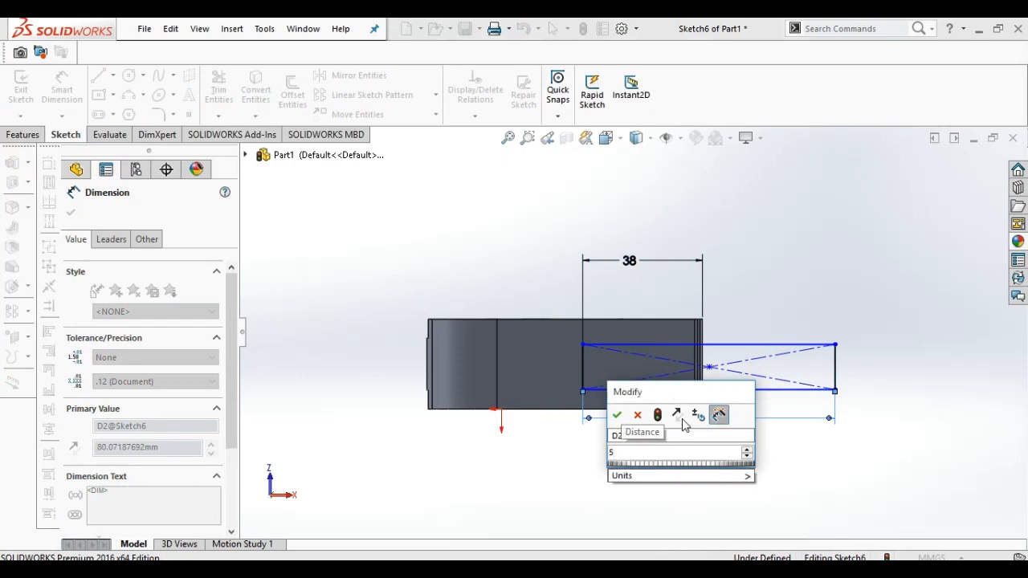
type("0")
key("Return")
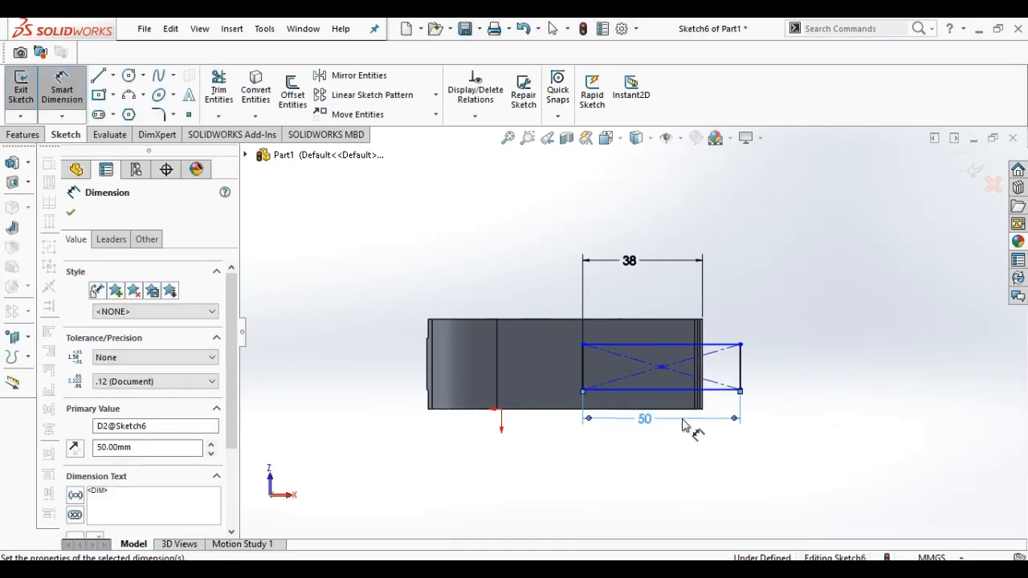
- Dimension the rectangle's outer short side as 22 mm
left_click(740, 365)
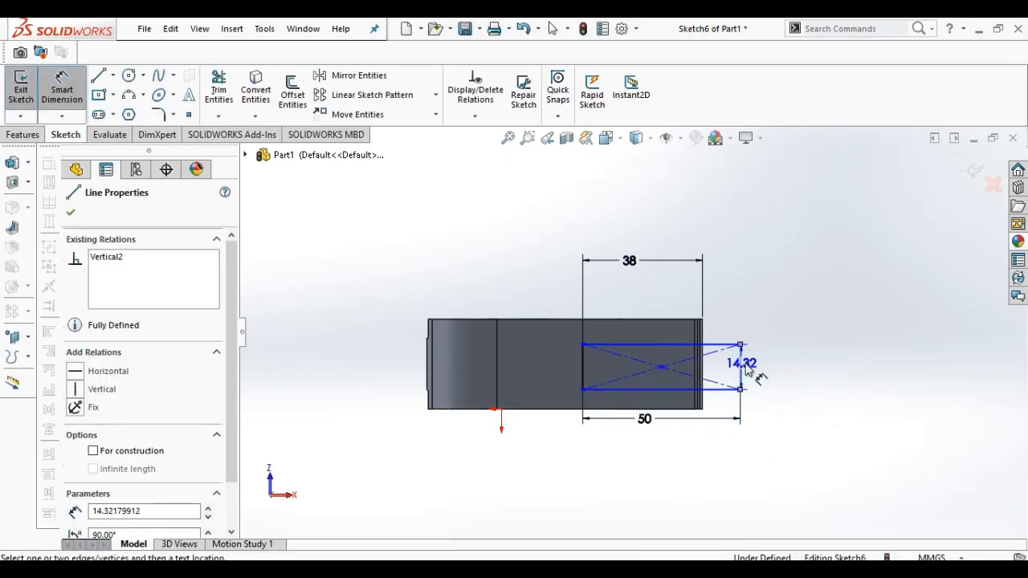
left_click(749, 366)
type("2")
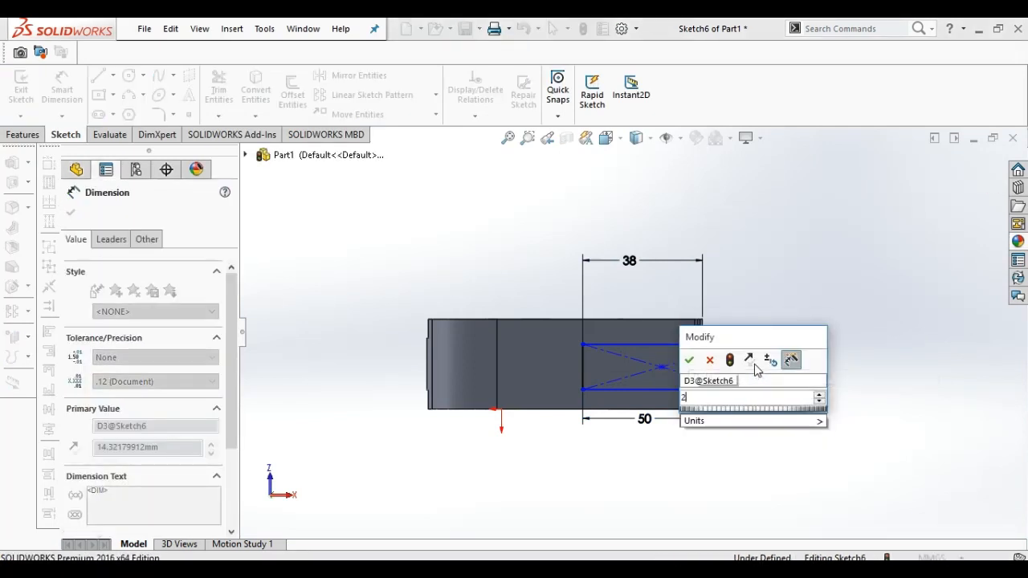
type("2")
key("Return")
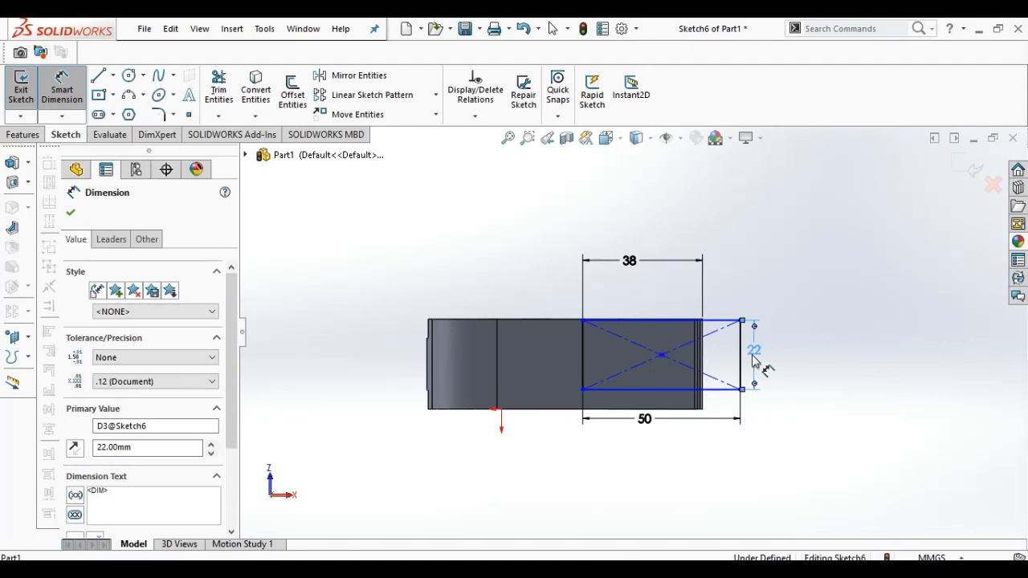
- Change the dimension of the rectangle's short side to 13.23 mm
double_click(753, 358)
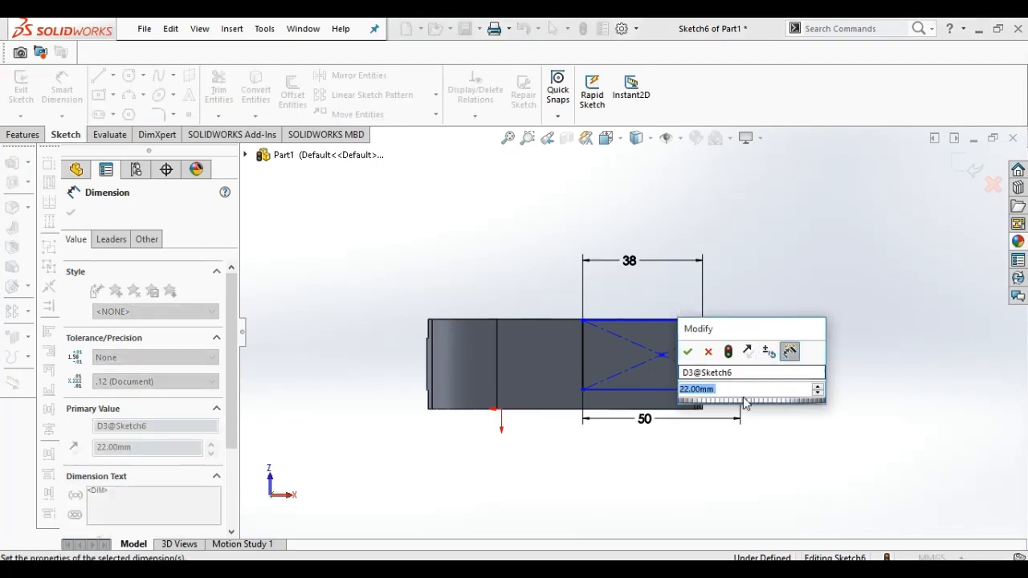
key("BackSpace")
type("13.")
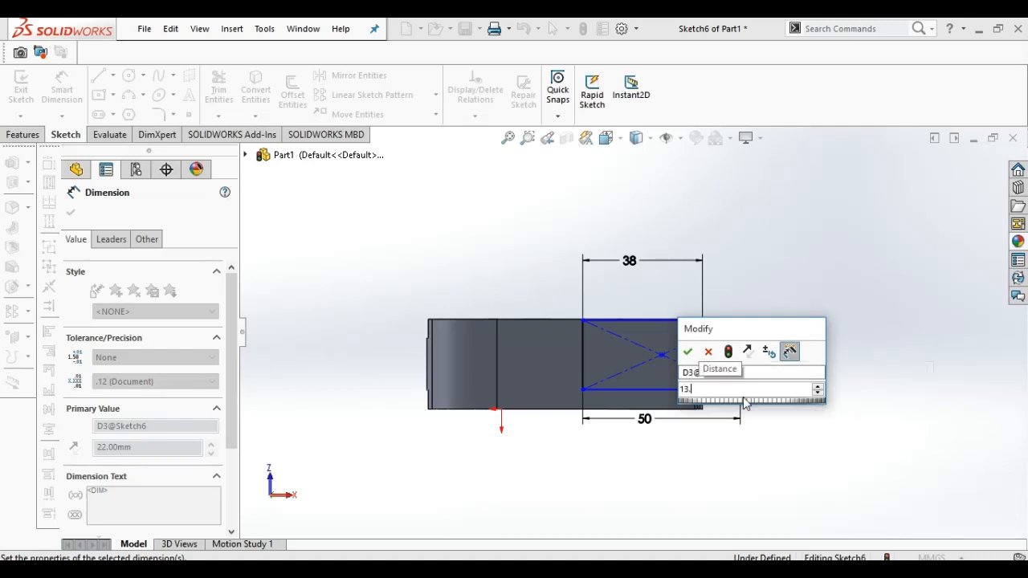
type("23")
key("Return")
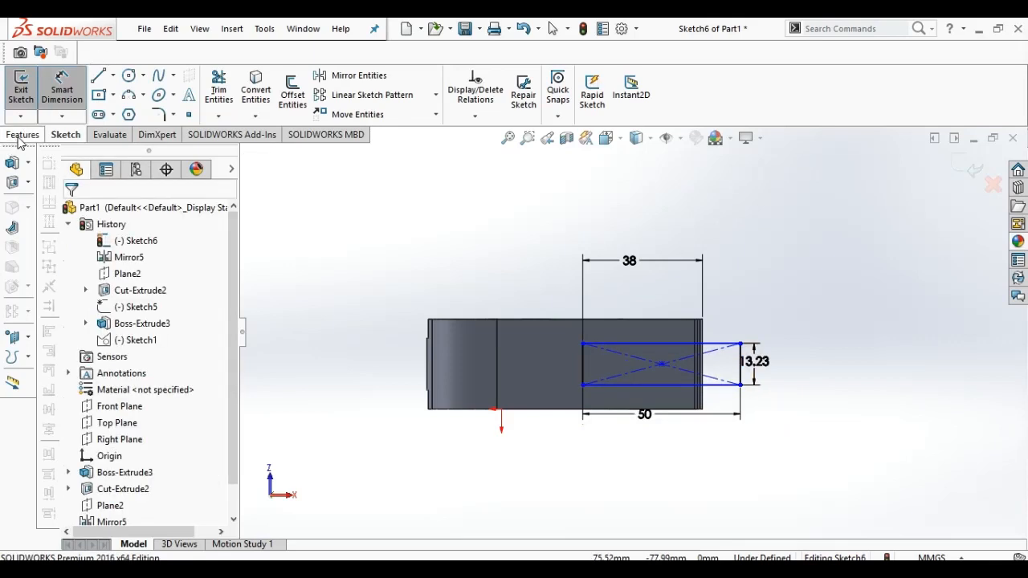
- Cut-extrude the rectangle upward through the slotted end with a blind depth of 58 mm
left_click(23, 135)
left_click(228, 95)
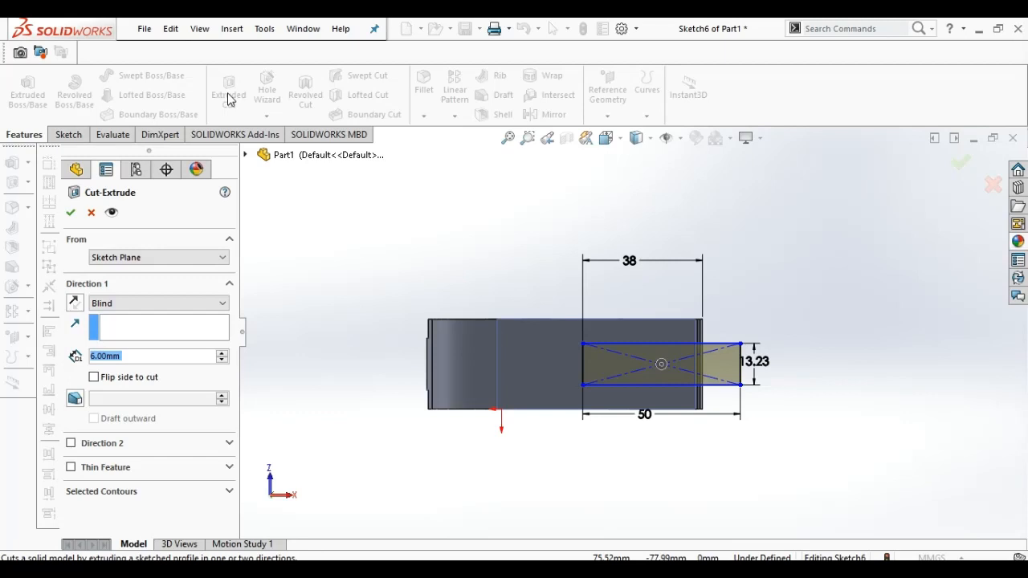
left_click(362, 283)
key("ctrl+1")
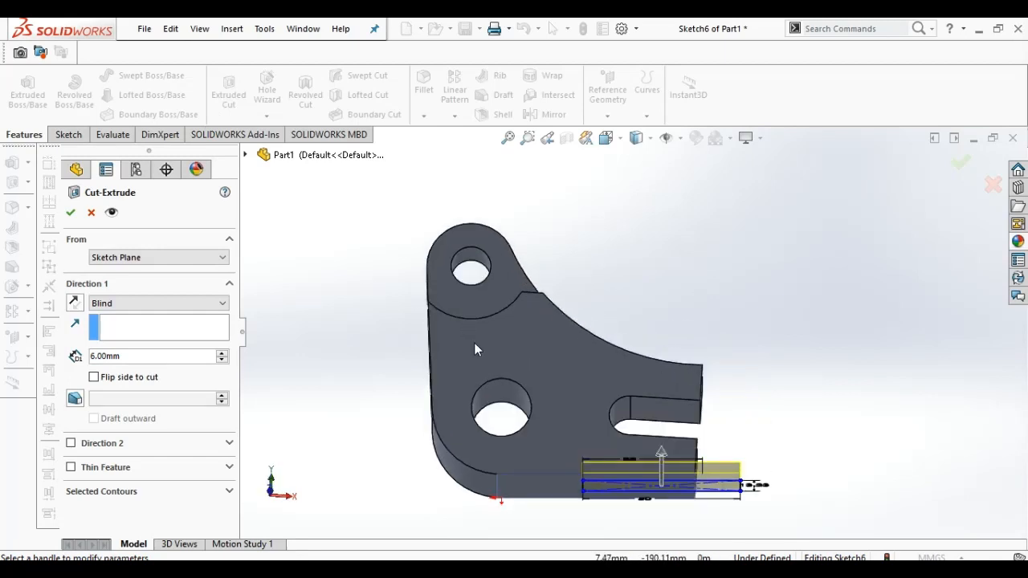
left_click(658, 455)
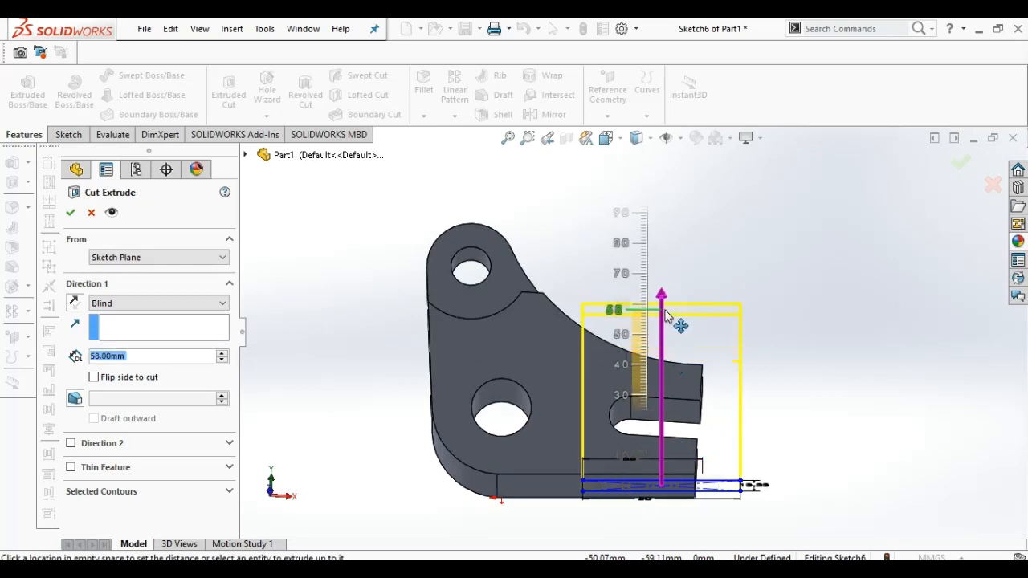
left_click(680, 325)
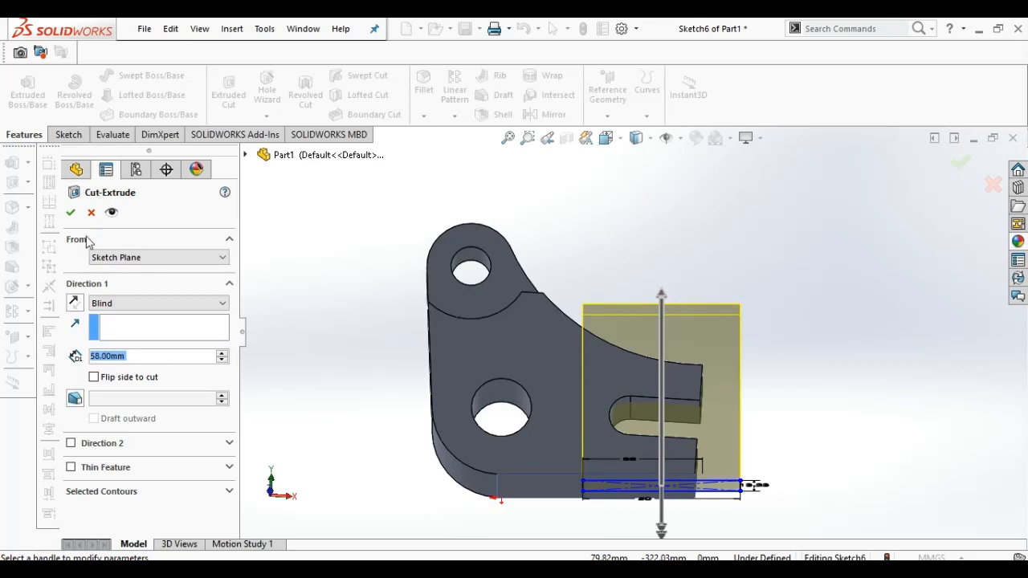
left_click(71, 212)
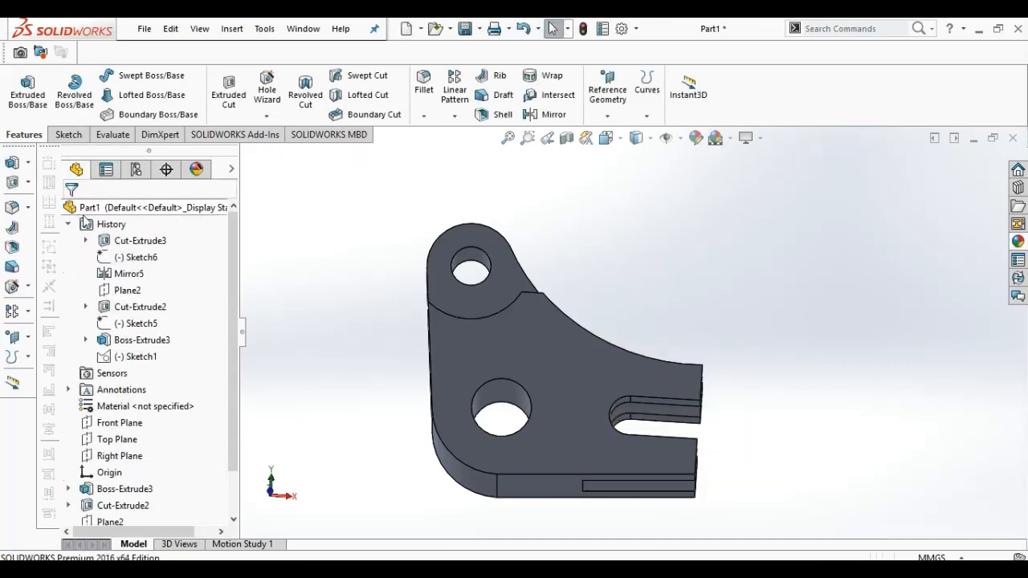
- Show the part in isometric view and assign the polished bronze metal appearance to the new rectangular cut
key("ctrl+7")
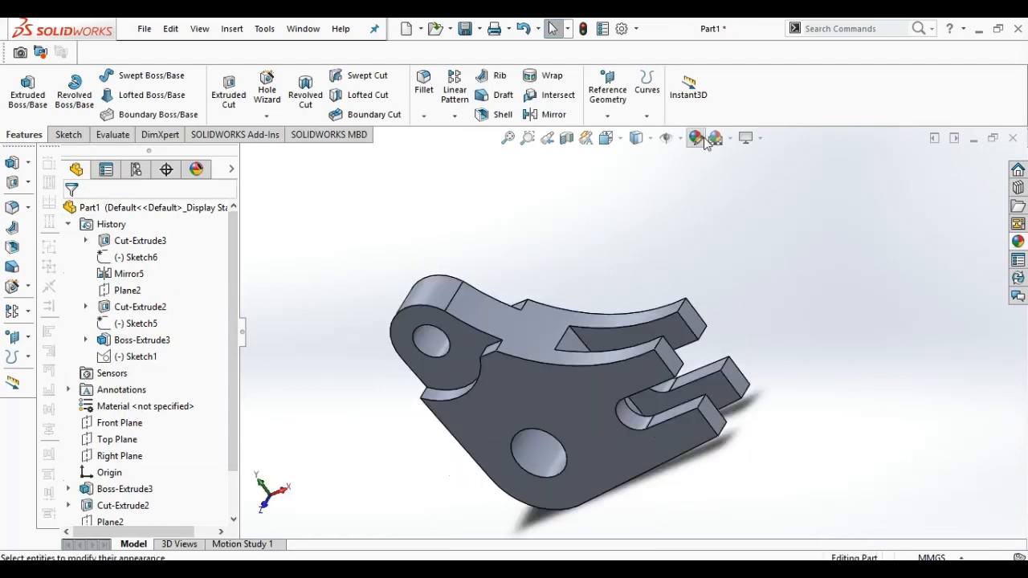
left_click(703, 138)
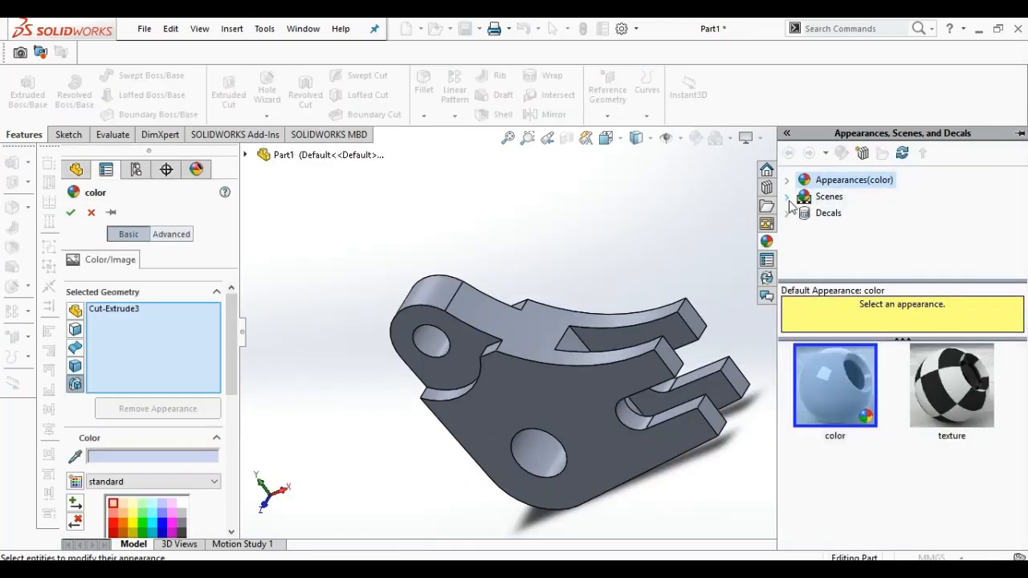
left_click(788, 182)
left_click(855, 217)
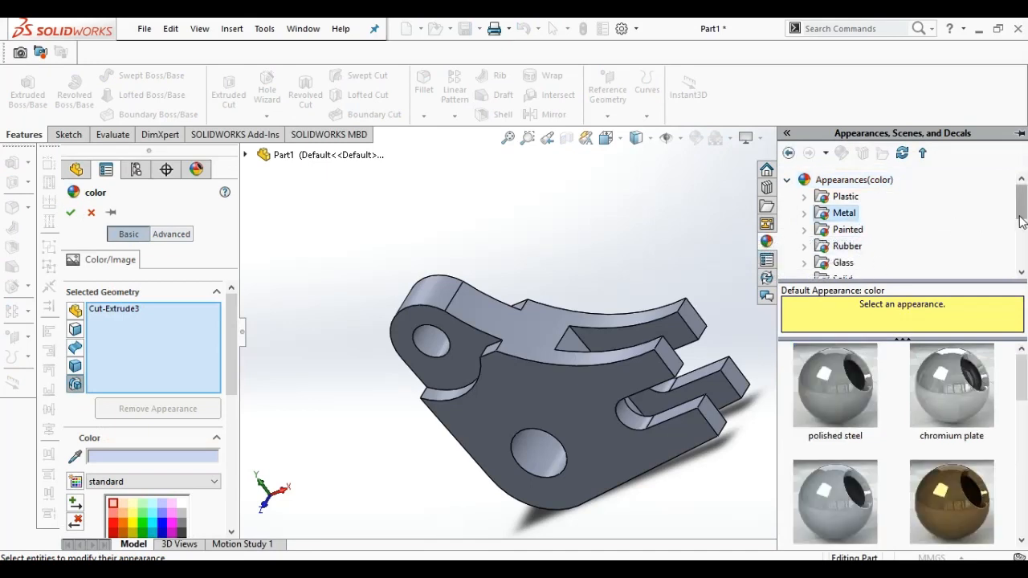
left_click(804, 213)
left_click(865, 246)
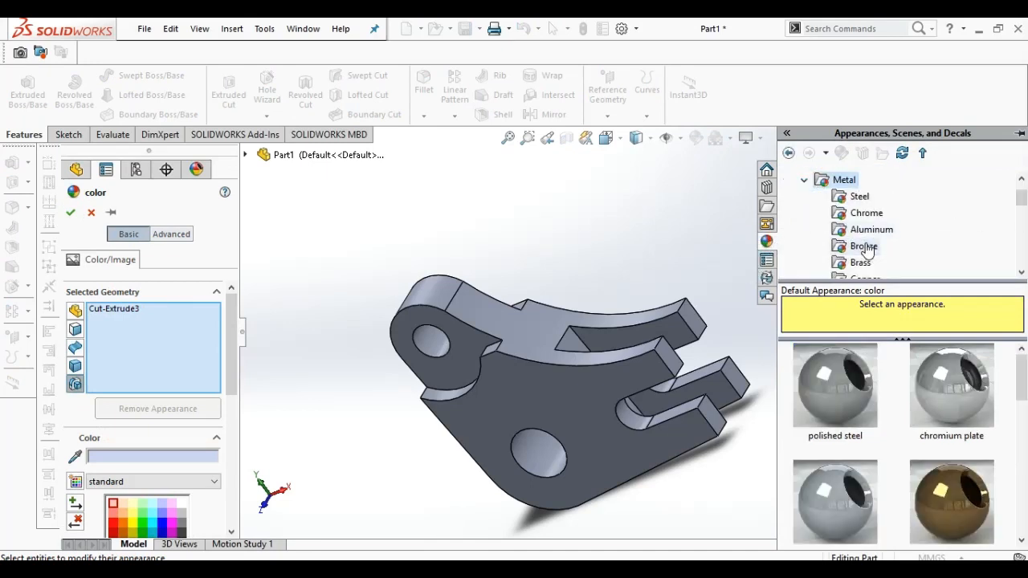
left_click(840, 386)
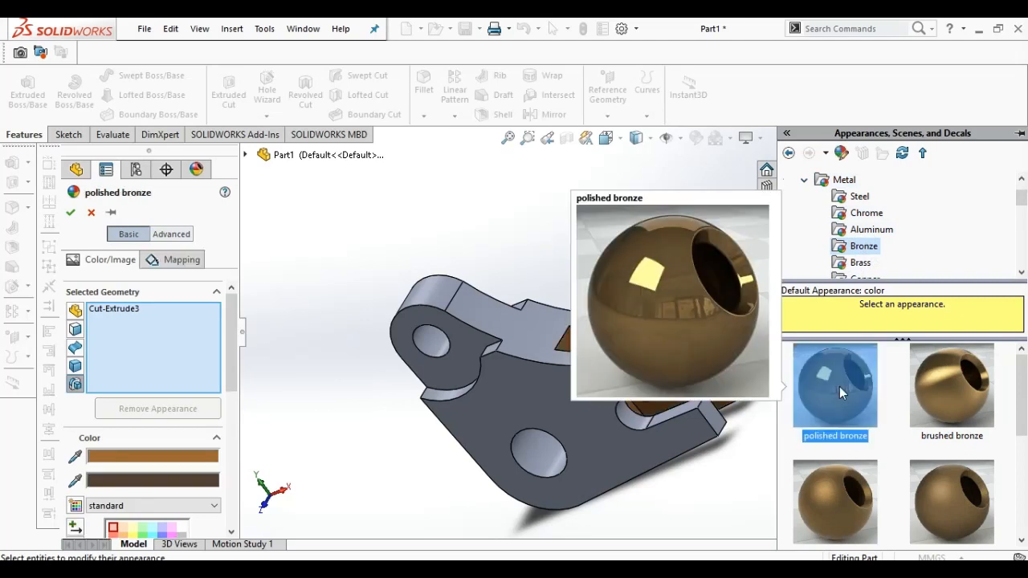
- Extend the polished bronze appearance to the main extruded body, the cut around the upper hole and its mirrored copy
left_click(588, 394)
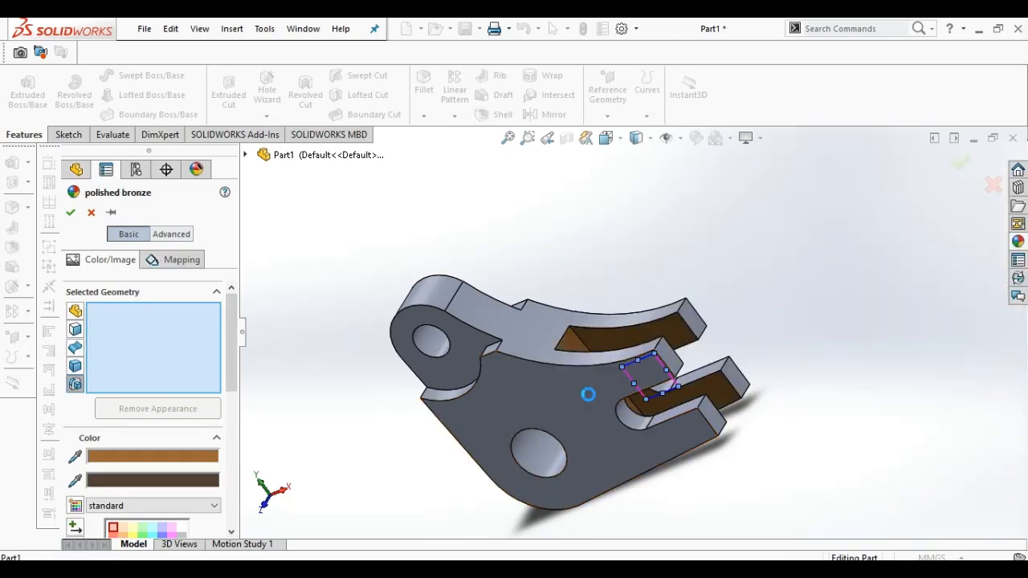
left_click(462, 355)
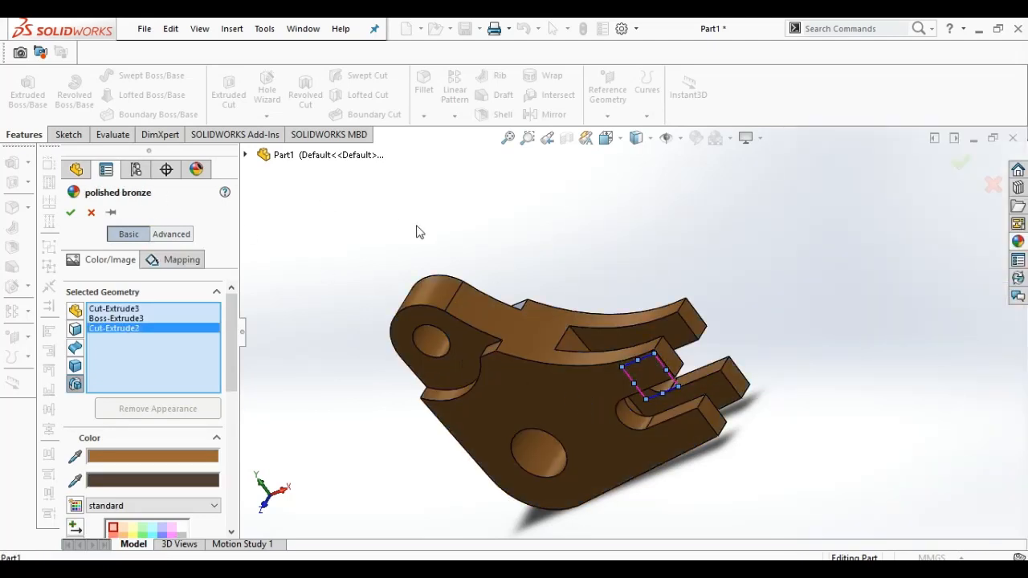
key("shift+Down")
left_click(476, 303)
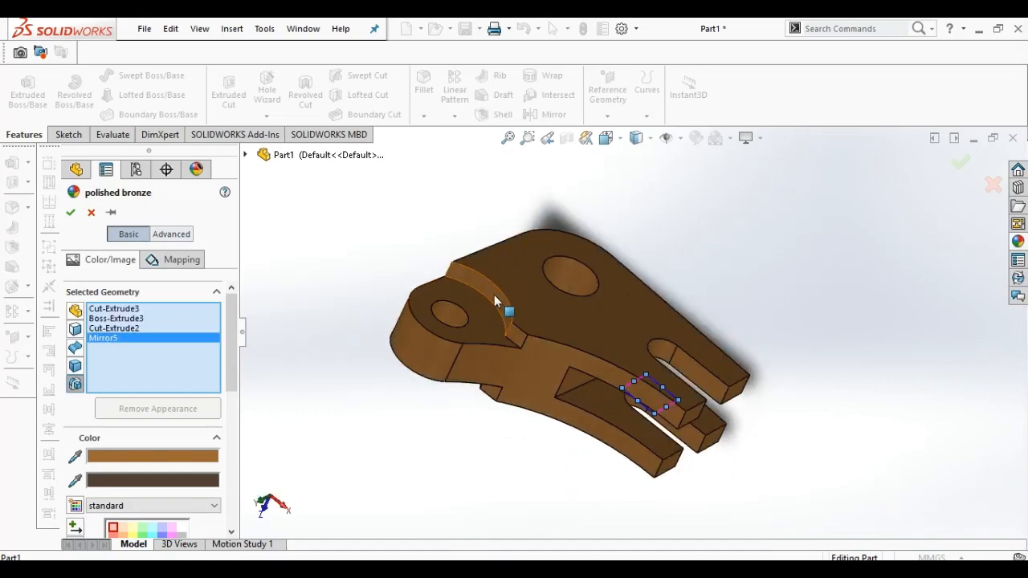
key("shift+Up")
key("Up")
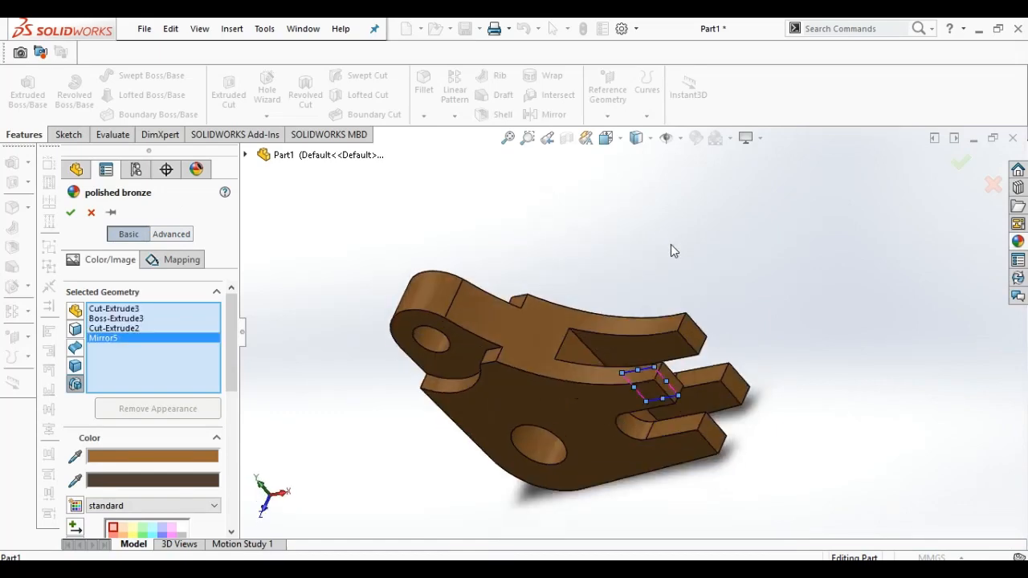